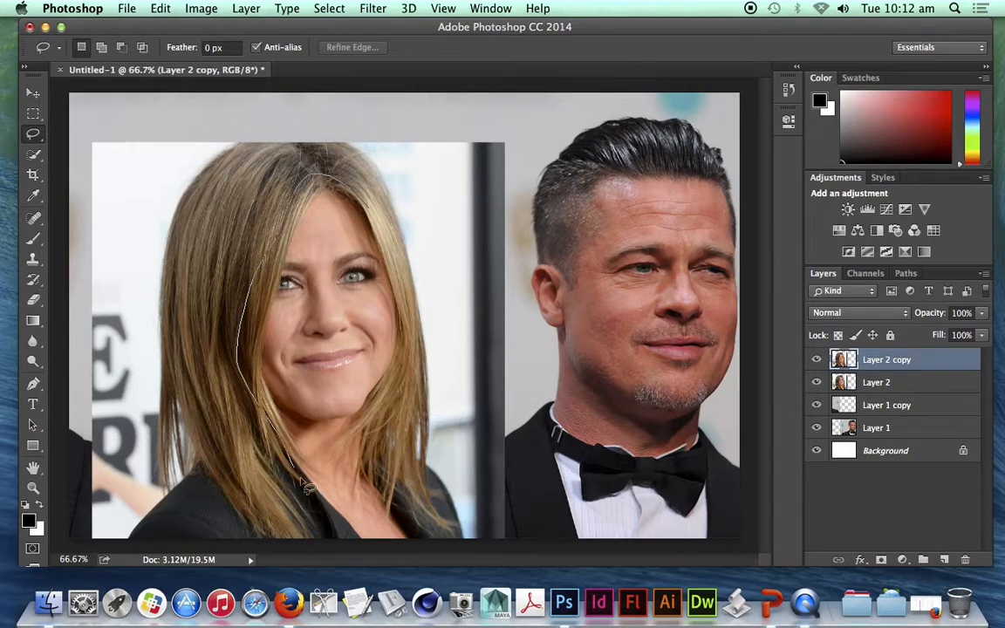
- Outline the woman's face and neck on Layer 2 copy with the Lasso, shift the hue to +62 and deselect
mouse_move(410, 364)
mouse_down()
mouse_move(393, 235)
mouse_move(327, 179)
mouse_up()
key(ctrl+u)
drag(753, 102, 662, 80)
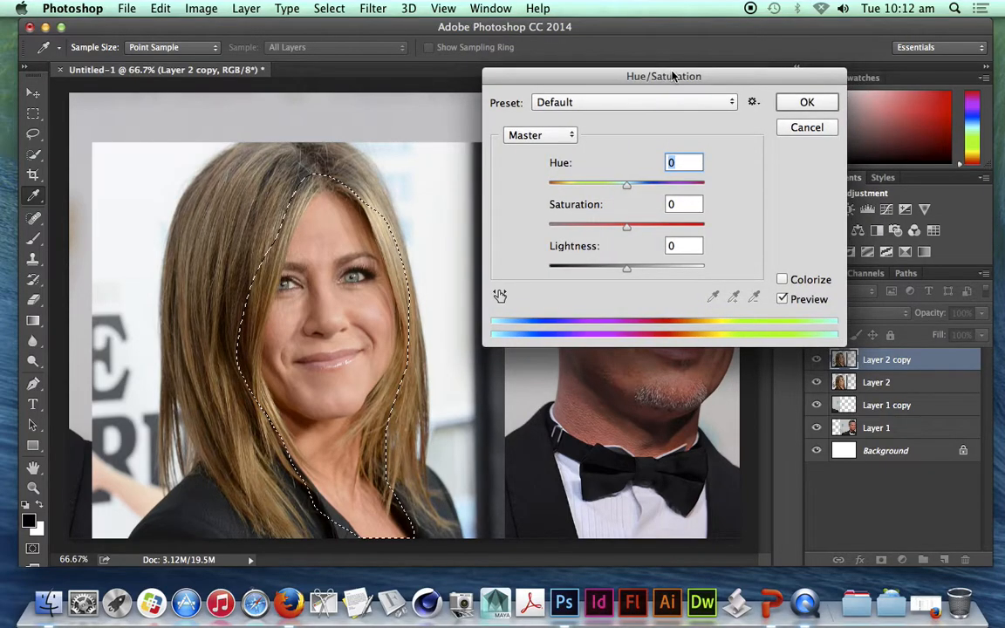
drag(626, 186, 668, 189)
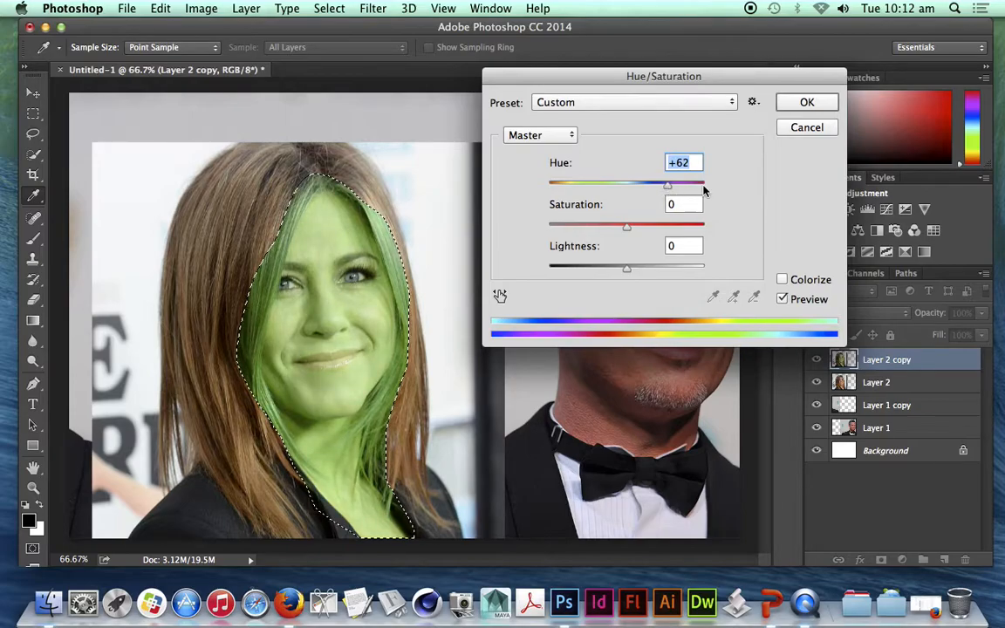
click(789, 103)
key(super+d)
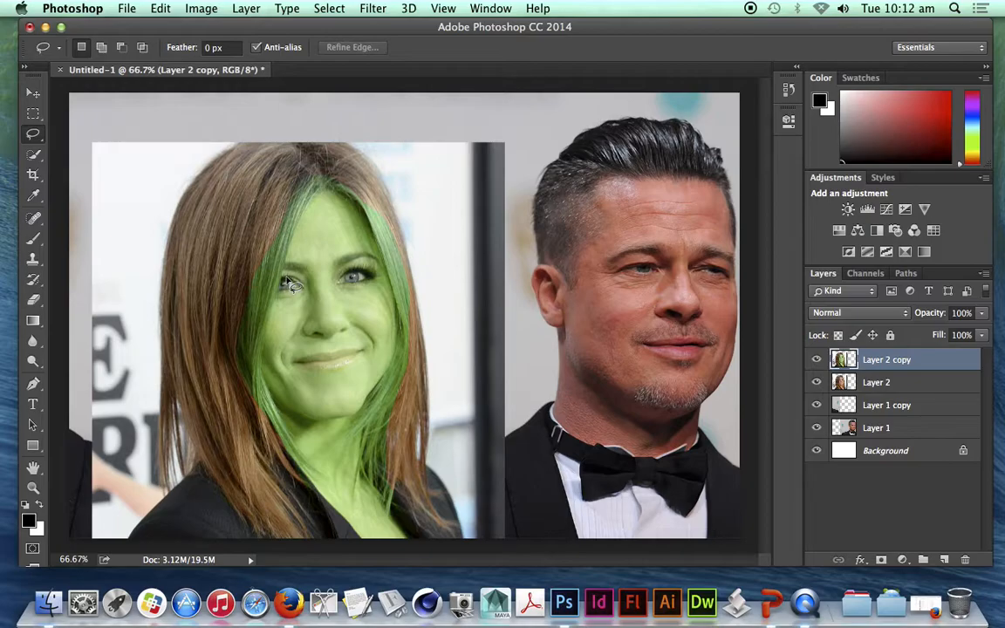
- Undo the deselection and delete the recoloured Layer 2 copy
key(super+plus)
key(super+plus)
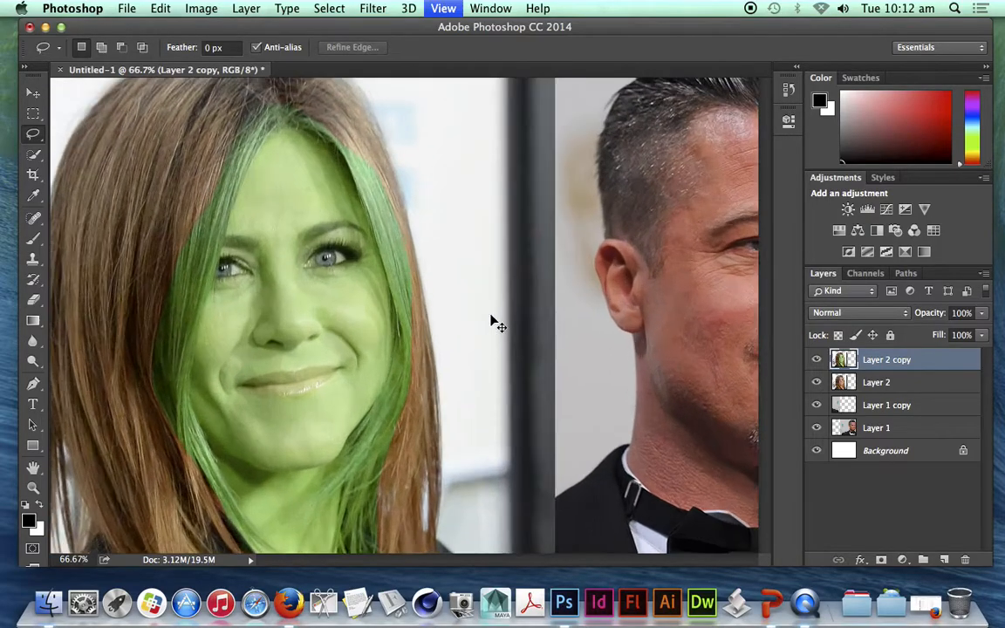
drag(249, 210, 522, 249)
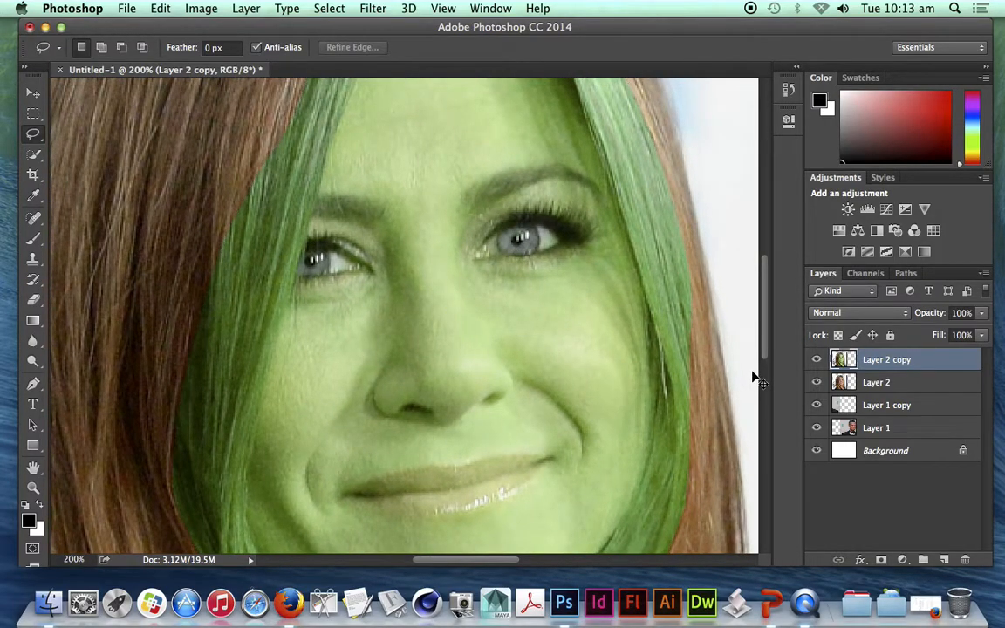
key(super+z)
key(super+z)
key(super+z)
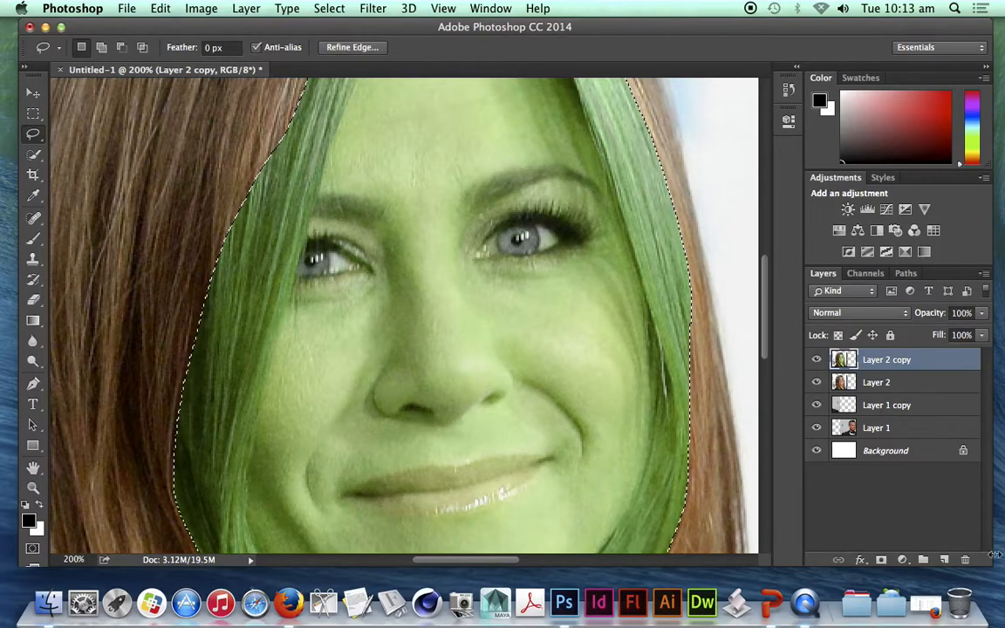
click(965, 561)
- Duplicate the whole of Layer 2 with no selection active
click(619, 231)
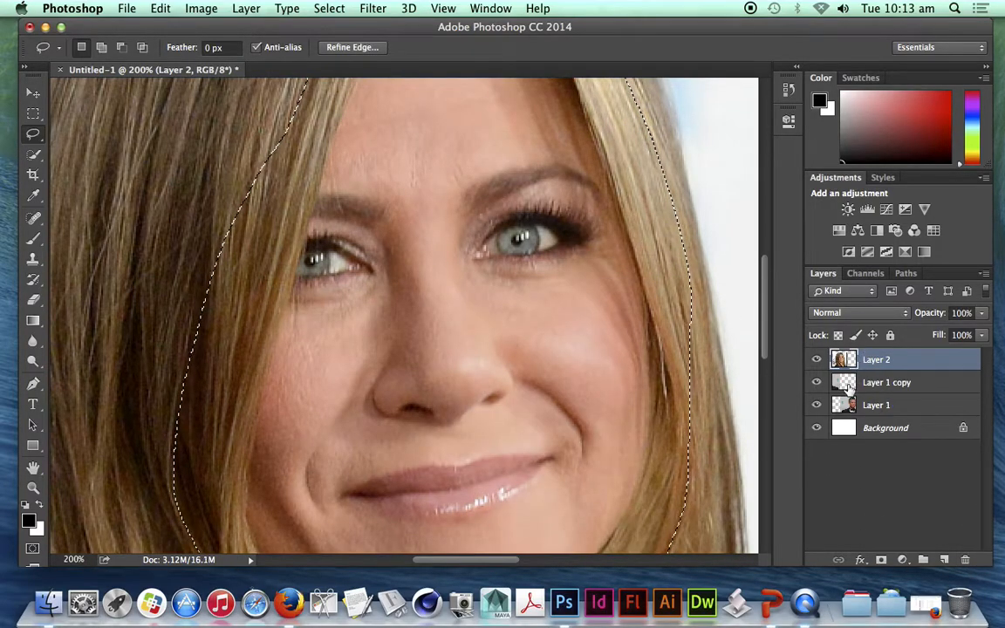
key(super+j)
key(super+z)
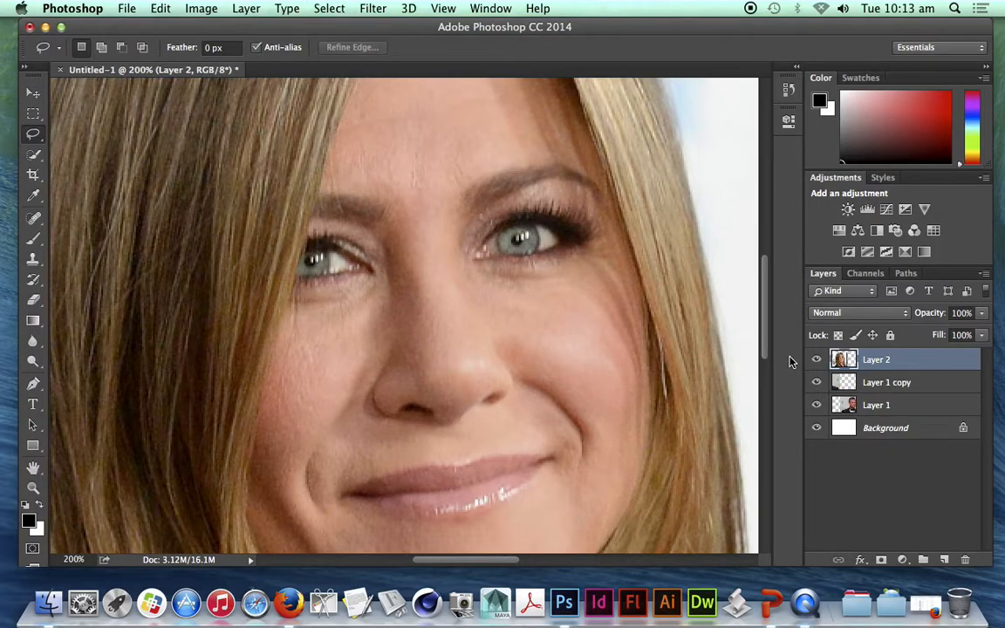
key(super+j)
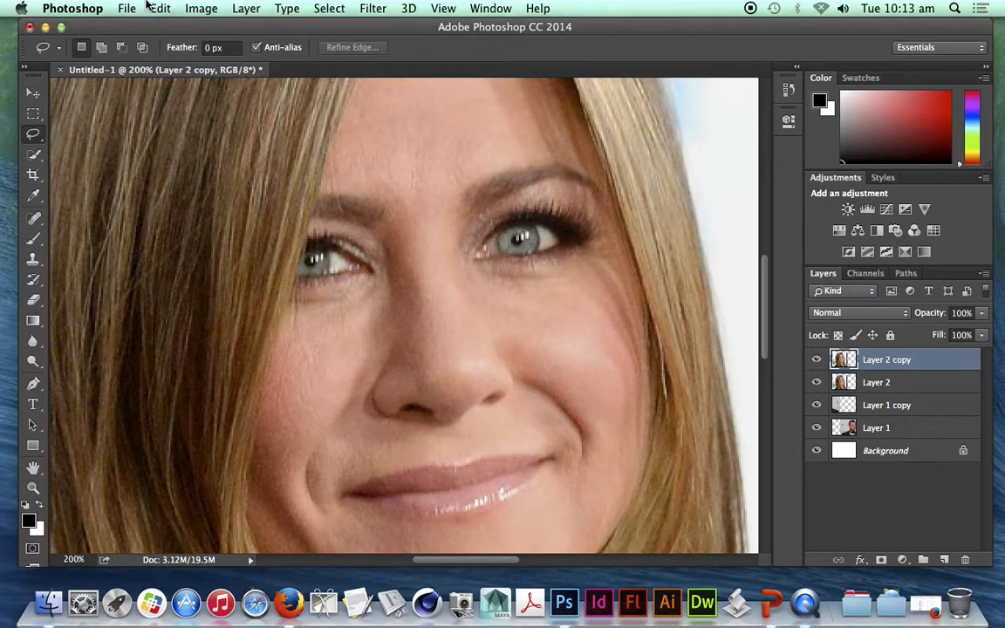
key(super+minus)
key(super+minus)
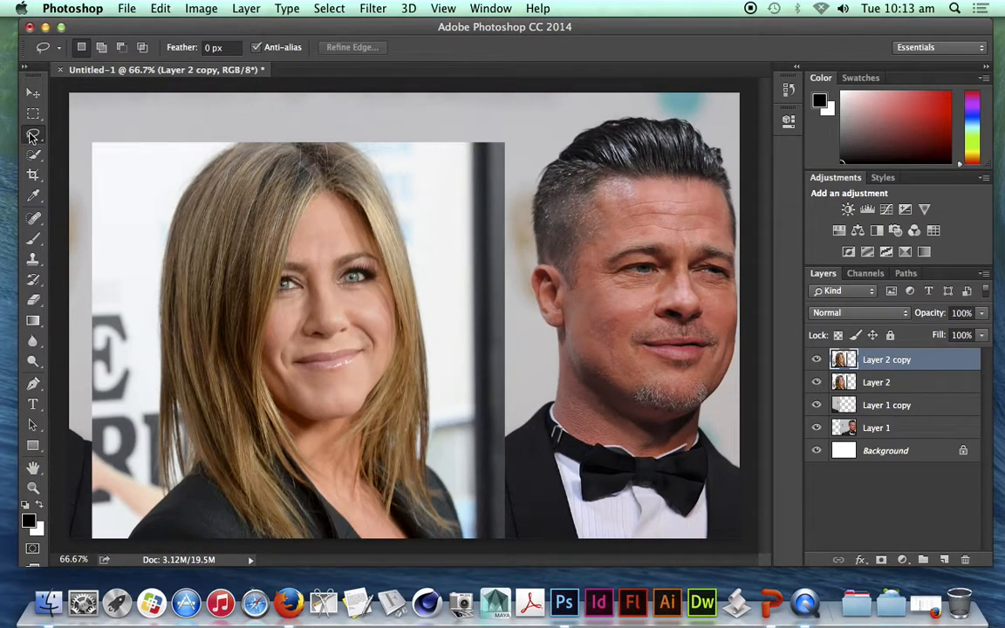
- Draw a freehand Lasso selection around the woman's face, neck and chest on the duplicated layer
mouse_move(277, 241)
mouse_down()
mouse_move(253, 349)
mouse_move(266, 423)
mouse_move(336, 499)
mouse_move(416, 529)
mouse_move(384, 397)
mouse_move(386, 279)
mouse_move(345, 184)
mouse_move(330, 181)
mouse_up()
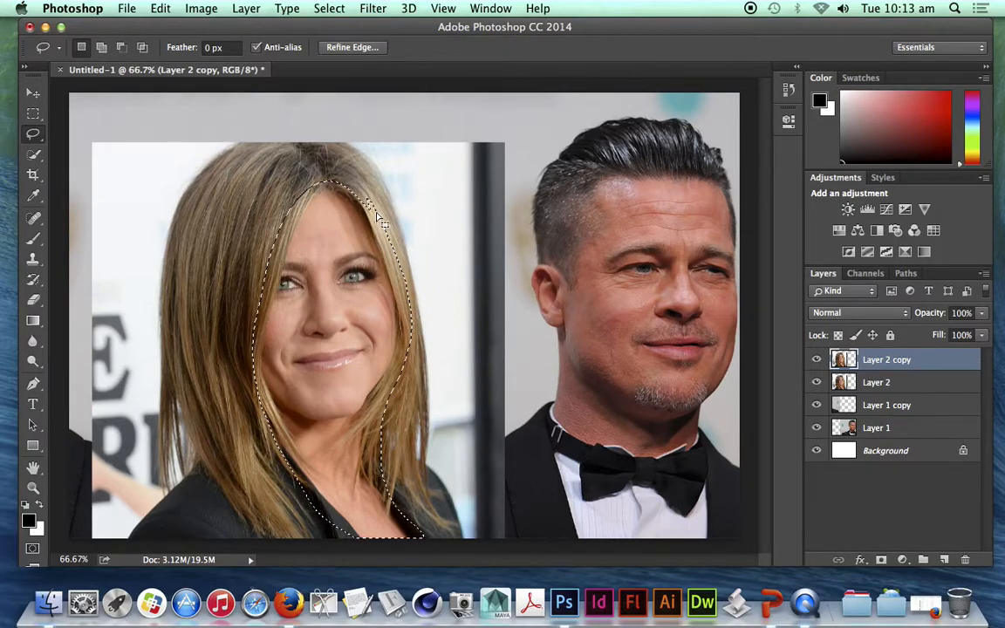
drag(348, 240, 364, 244)
key(super+z)
mouse_move(425, 171)
mouse_down()
mouse_move(347, 258)
mouse_move(421, 191)
mouse_move(387, 209)
mouse_up()
- Subtract a notch from the selection beside the forehead, and add the removed area back
key(alt)
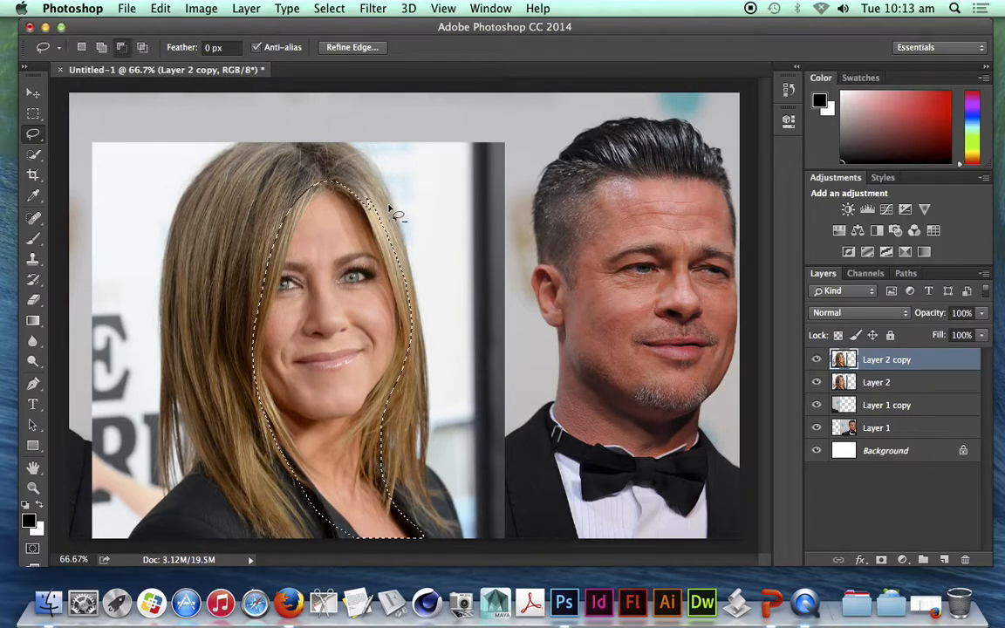
drag(376, 197, 406, 220)
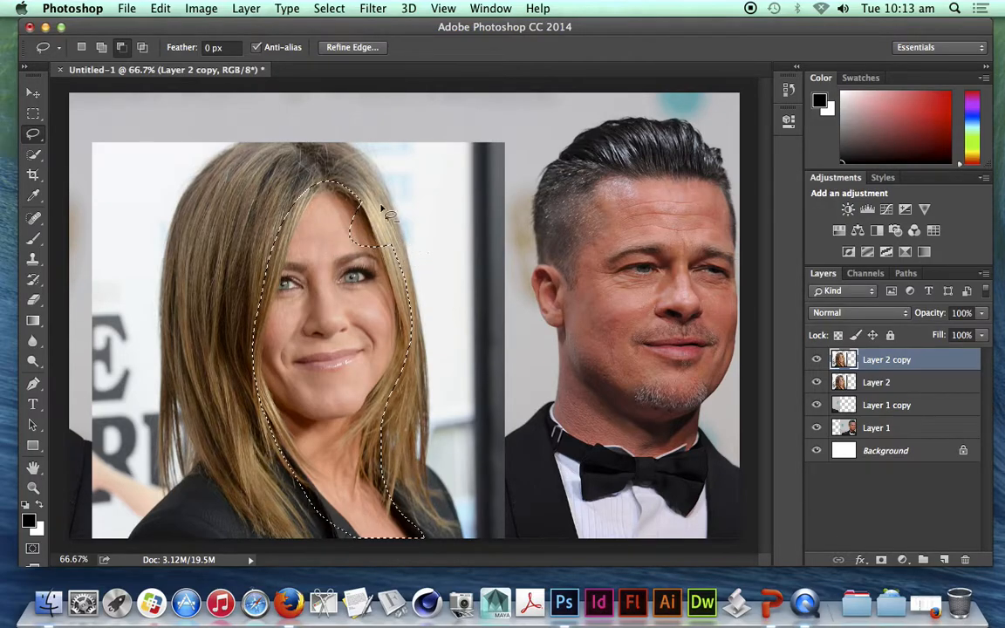
key(shift)
mouse_move(380, 225)
mouse_down()
mouse_move(325, 245)
mouse_move(342, 199)
mouse_up()
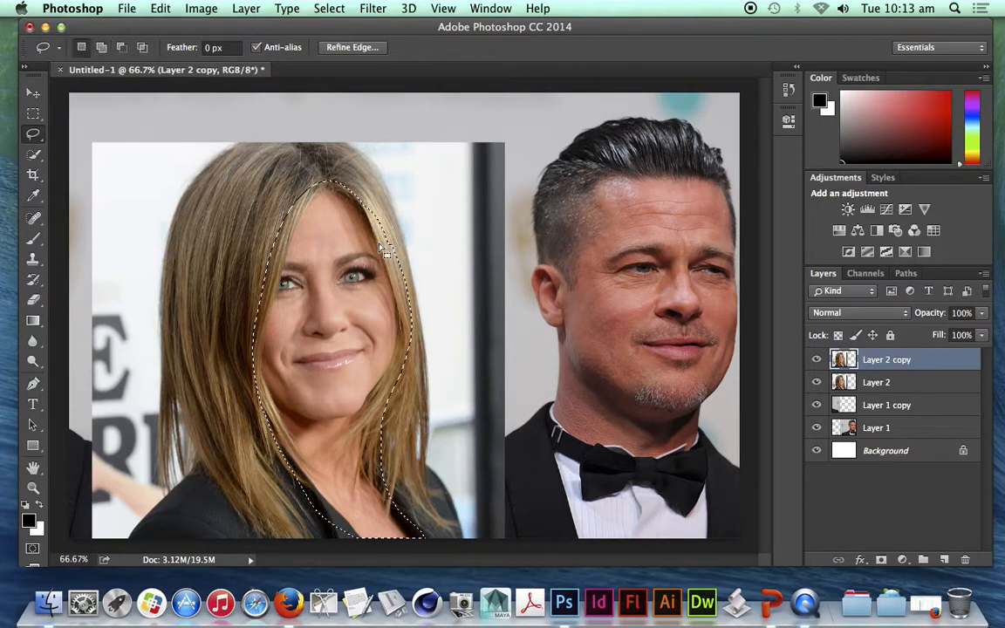
- Subtract slivers of hair from the selection's edge beside the eye and cheek
key(alt)
mouse_move(413, 258)
mouse_down()
mouse_move(437, 309)
mouse_move(410, 238)
mouse_up()
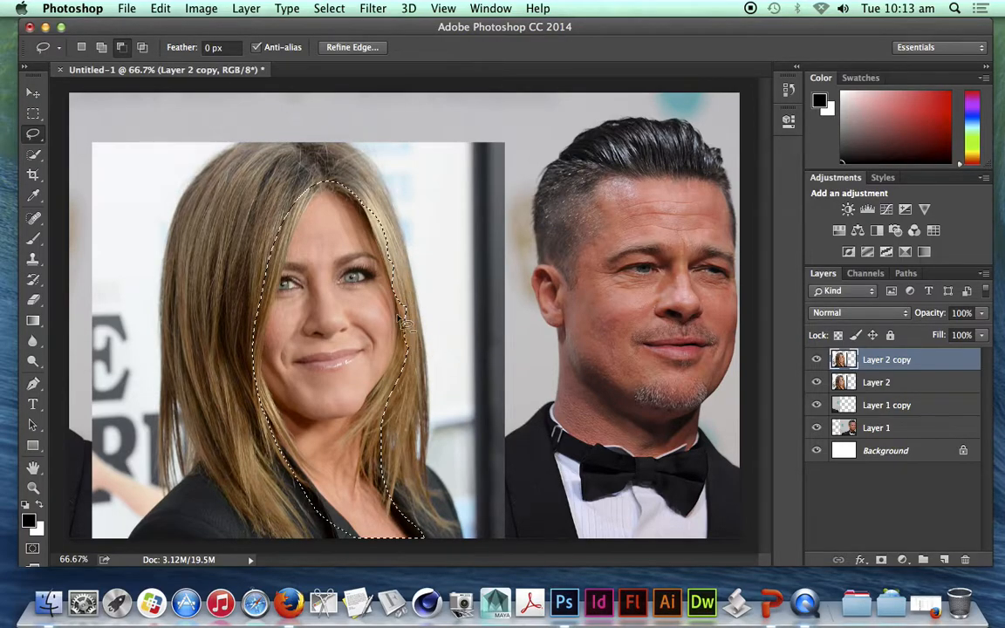
mouse_move(410, 362)
mouse_down()
mouse_move(424, 282)
mouse_move(414, 338)
mouse_up()
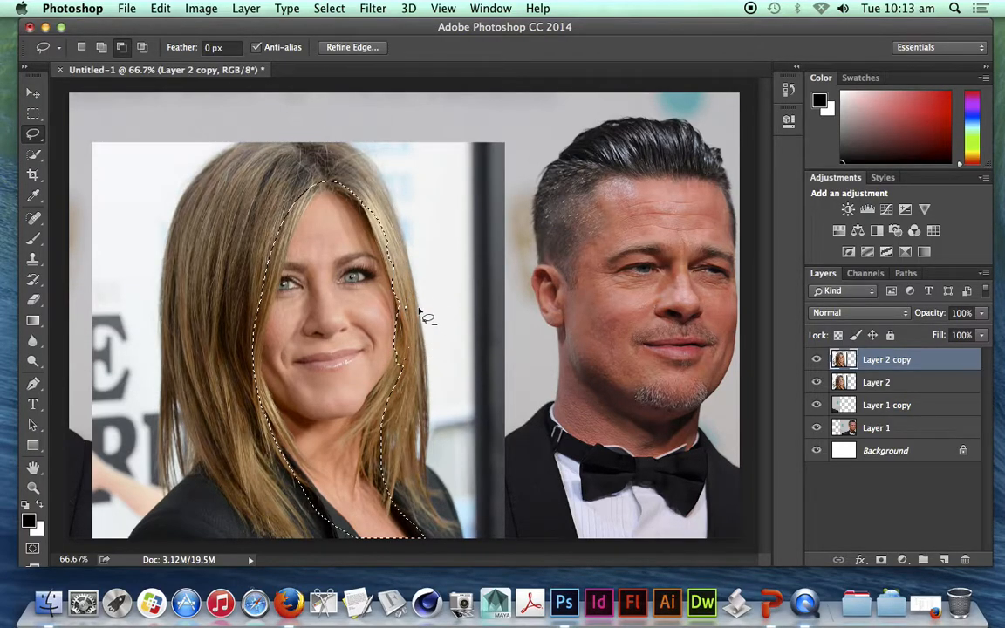
key(shift)
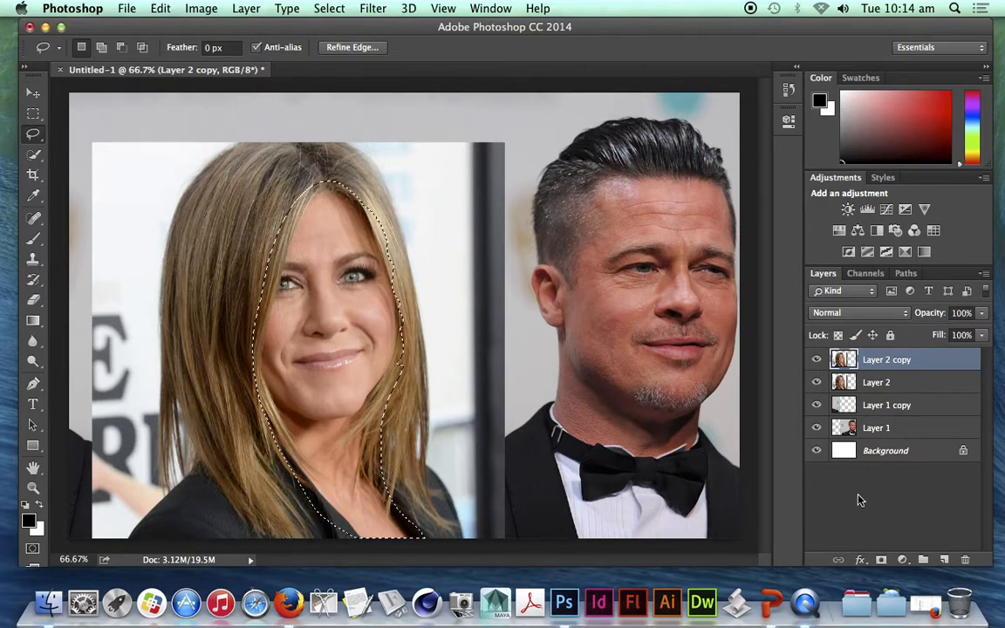
- Add a layer mask to Layer 2 copy from the selection and display only the mask channel
click(880, 561)
click(865, 274)
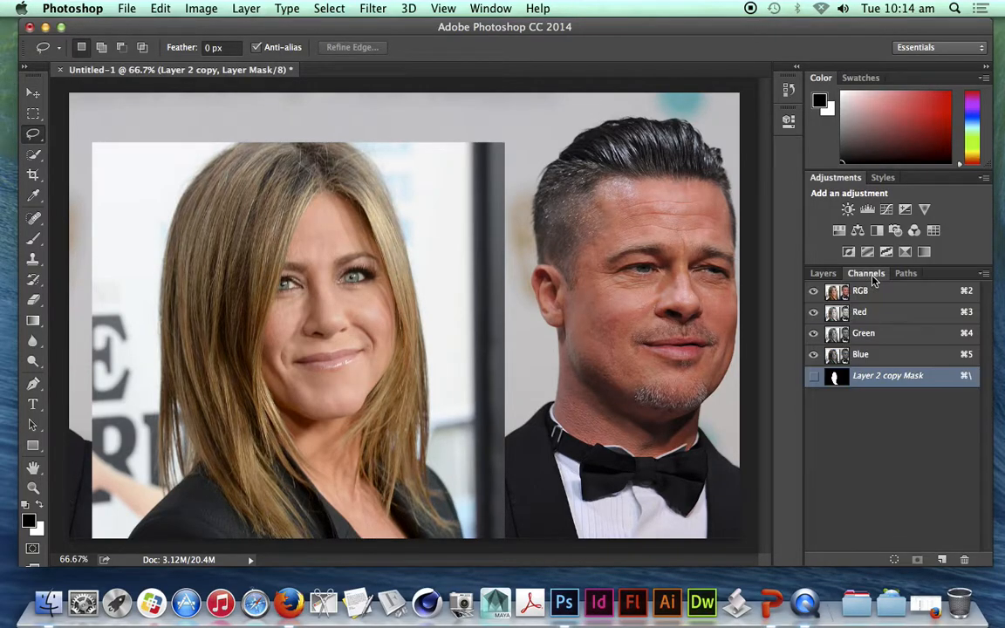
click(813, 376)
click(828, 373)
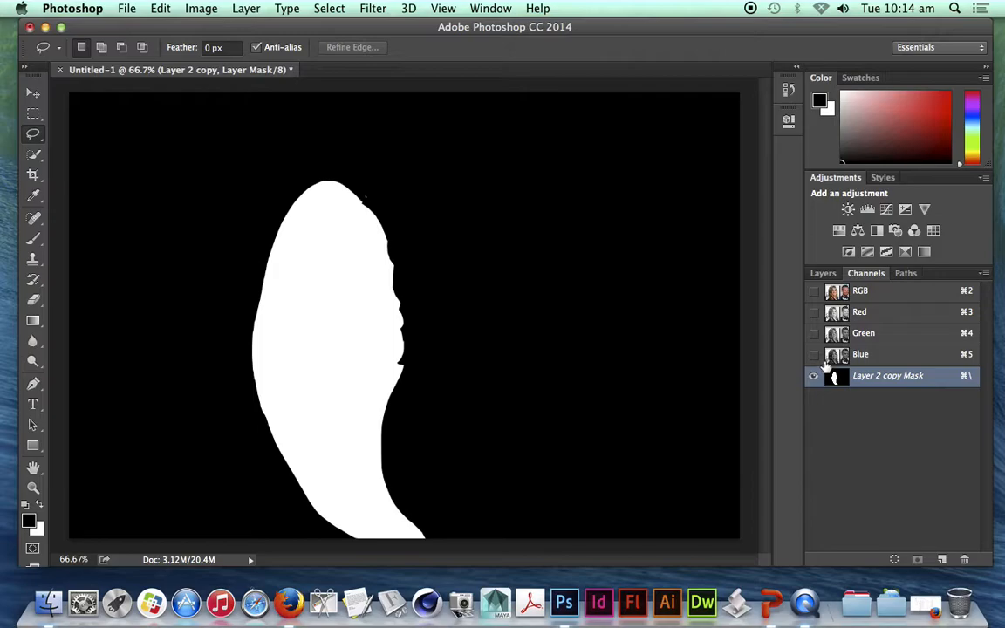
- Paint a black brush stroke across the eye area of the mask and restore the full-colour view
click(38, 241)
mouse_move(336, 268)
mouse_down()
mouse_move(294, 287)
mouse_move(310, 279)
mouse_up()
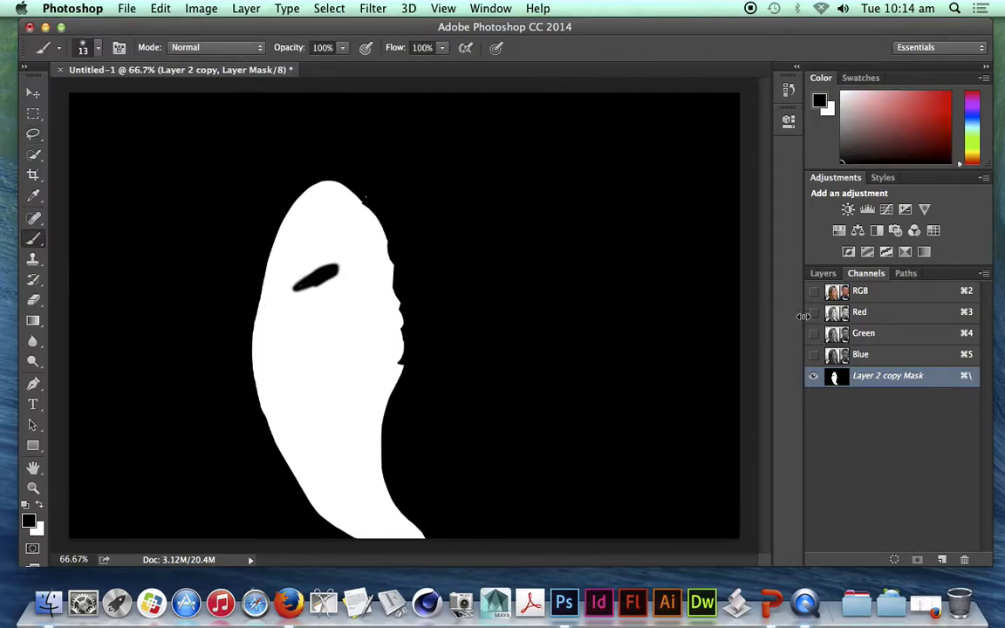
click(813, 291)
click(812, 375)
click(822, 273)
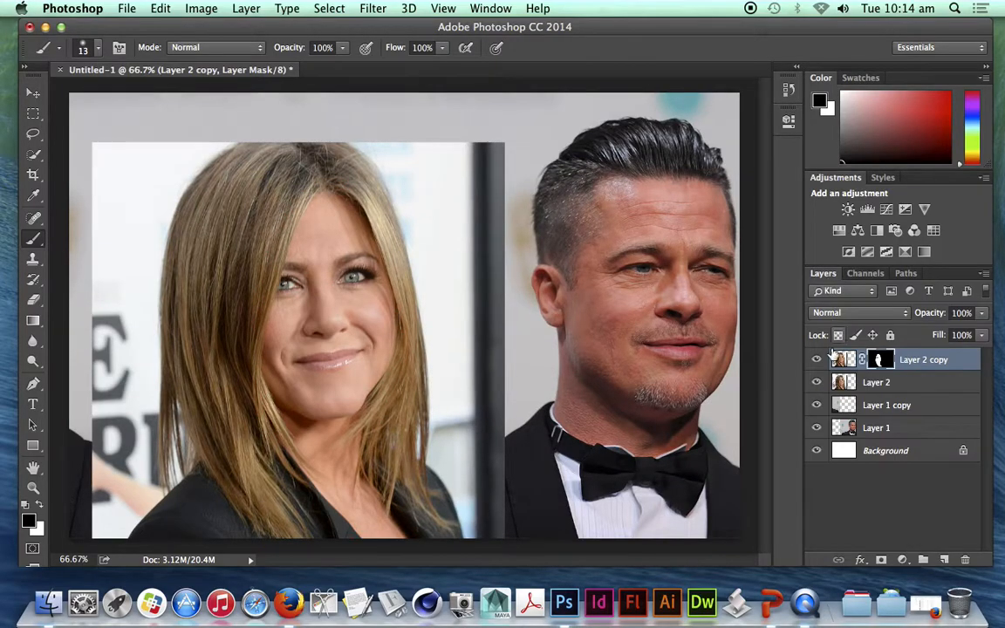
- Target the image of Layer 2 copy instead of its mask and shift its hue to +74
click(848, 360)
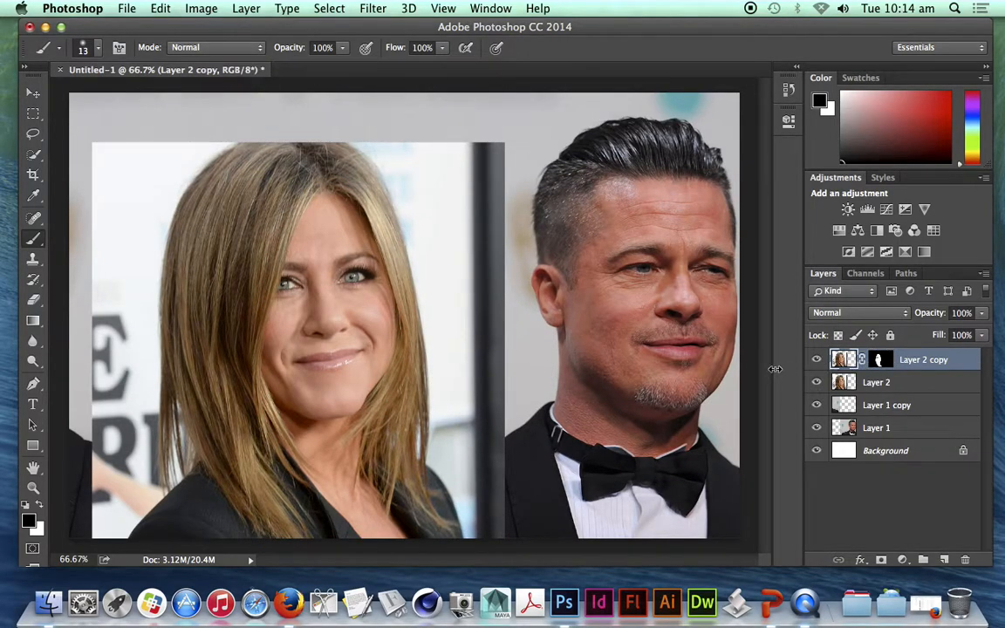
key(super+u)
drag(628, 188, 674, 188)
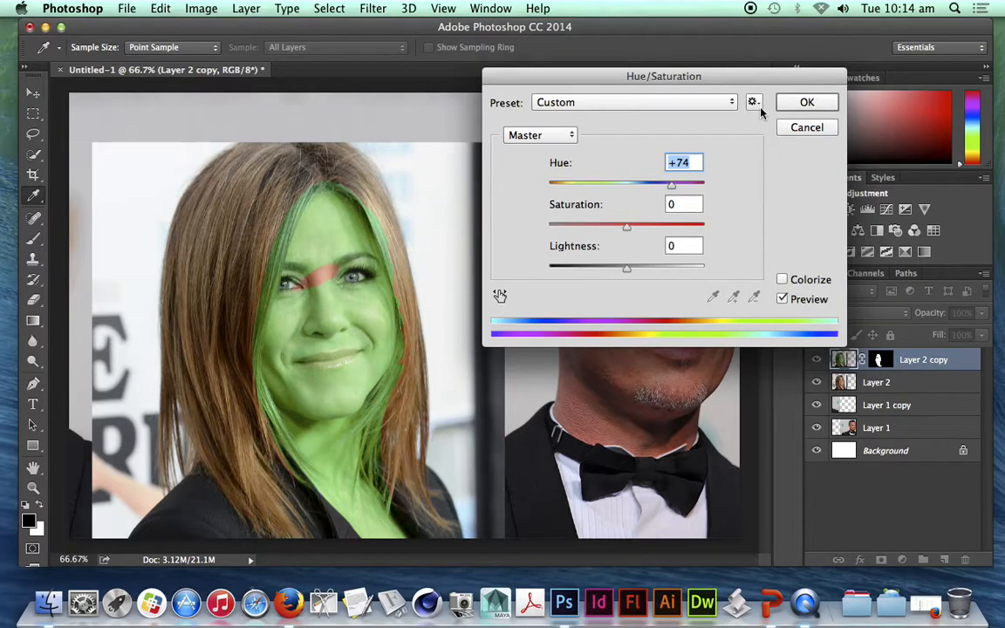
click(795, 105)
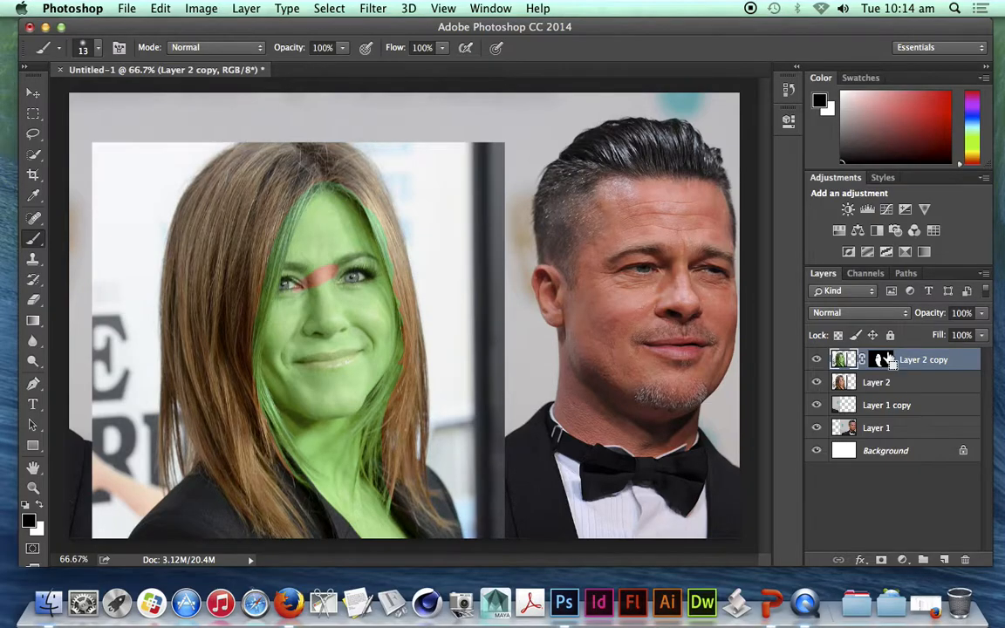
- Try painting black across the brow directly on the layer's image, and undo the stroke
key(super+equal)
key(super+equal)
drag(339, 240, 499, 264)
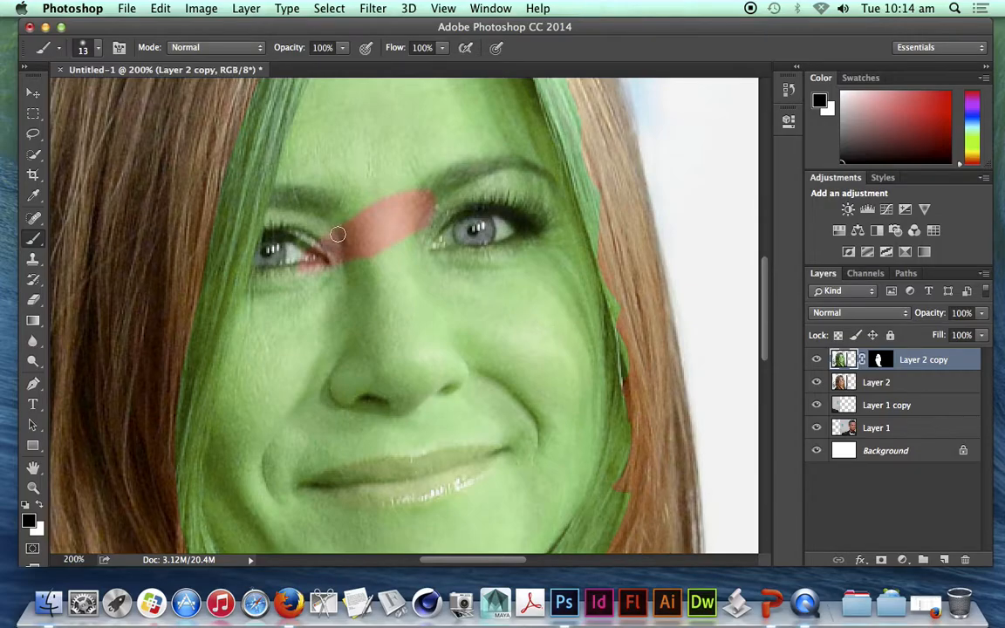
mouse_move(353, 179)
mouse_down()
mouse_move(297, 235)
mouse_move(418, 145)
mouse_move(419, 168)
mouse_up()
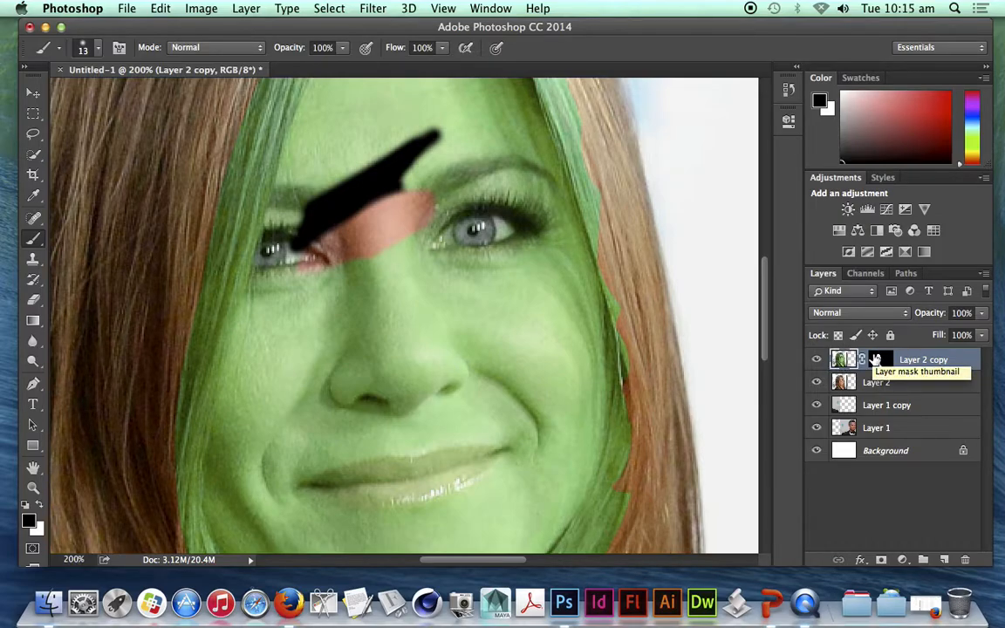
key(super+z)
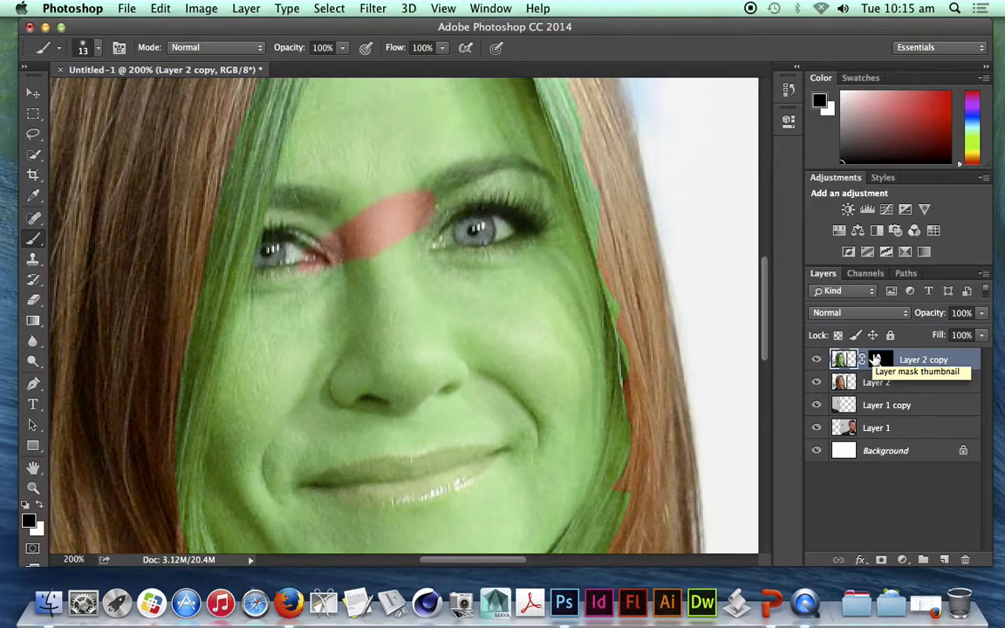
- Target the layer mask and paint white over the unmasked streak between the eyes
click(882, 359)
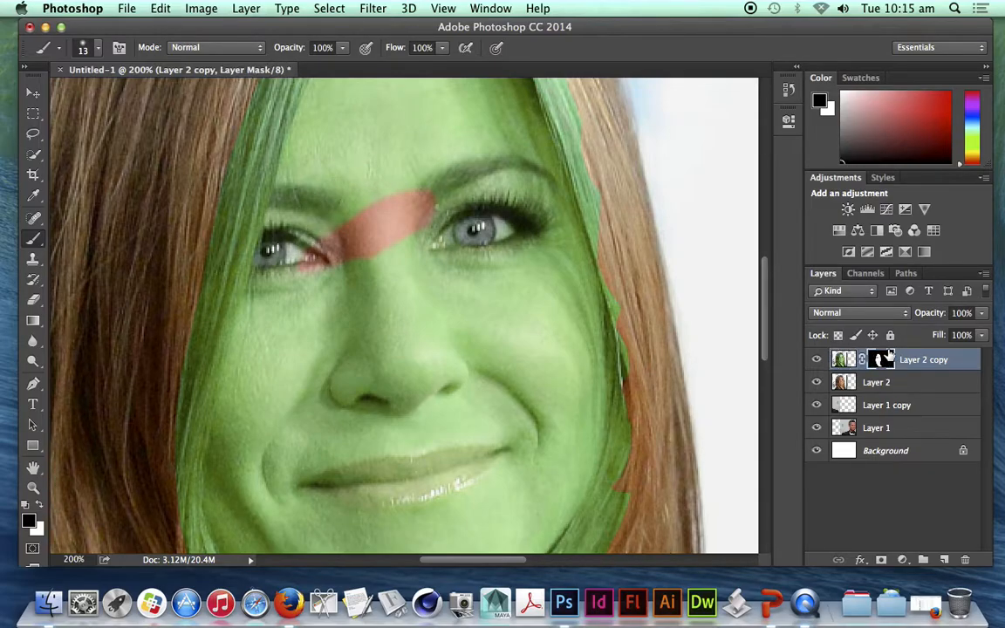
mouse_move(424, 191)
mouse_down()
mouse_move(315, 227)
mouse_move(451, 156)
mouse_move(343, 182)
mouse_move(366, 171)
mouse_move(461, 145)
mouse_move(349, 185)
mouse_move(363, 196)
mouse_move(499, 161)
mouse_move(390, 210)
mouse_move(522, 161)
mouse_move(516, 151)
mouse_move(366, 185)
mouse_move(369, 168)
mouse_move(325, 170)
mouse_move(389, 156)
mouse_move(386, 166)
mouse_move(414, 185)
mouse_move(376, 162)
mouse_move(448, 203)
mouse_up()
key(x)
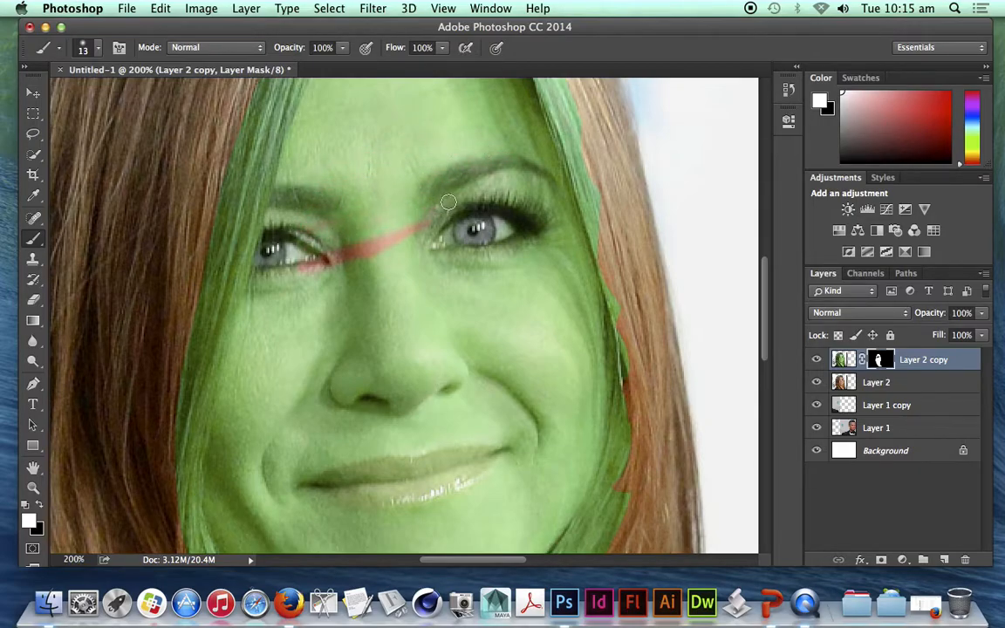
drag(300, 264, 417, 234)
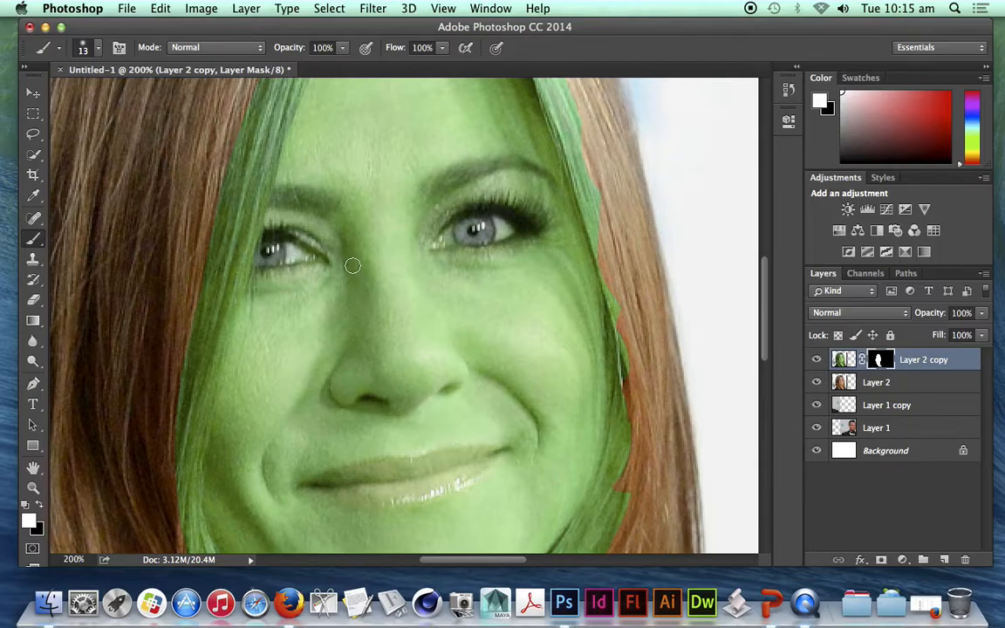
- Swap the foreground and background colours back and forth between black and white
click(40, 505)
key(x)
key(x)
key(x)
key(x)
key(x)
key(x)
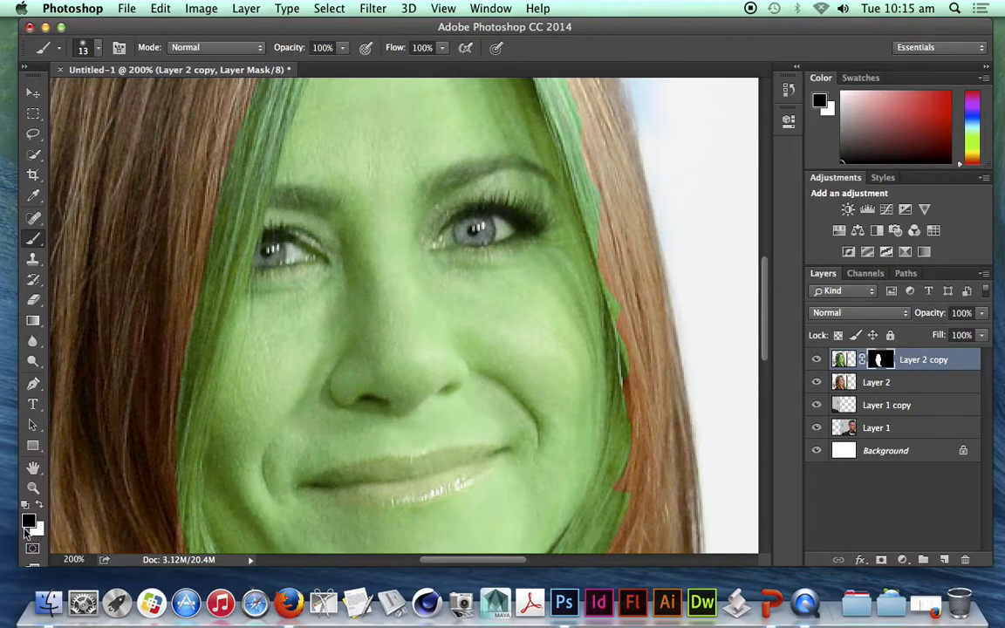
key(x)
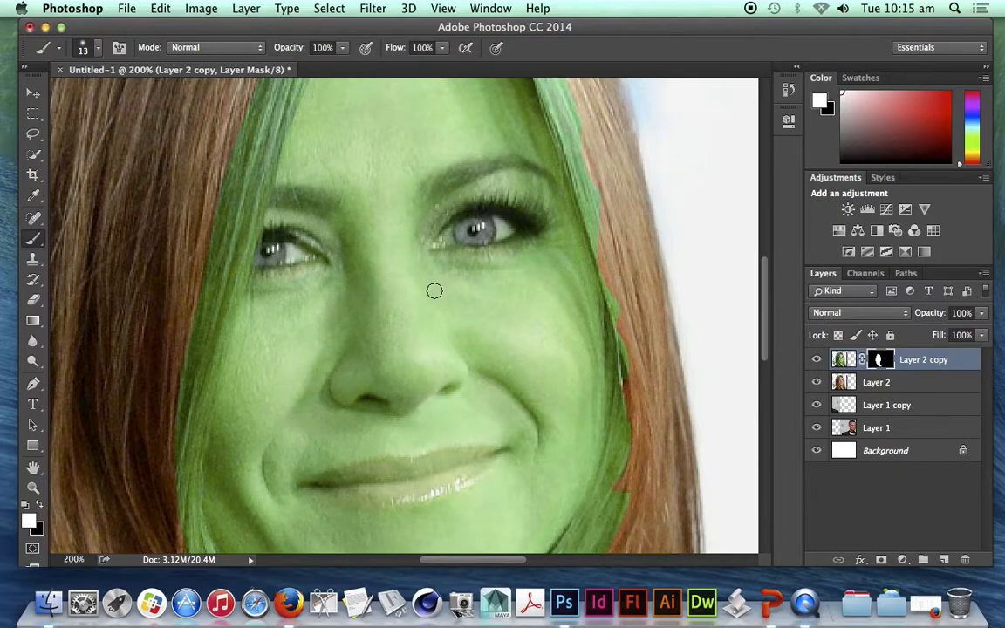
- Paint black strokes across the nose bridge and under the eye on the mask, restoring parts with white
key(x)
mouse_move(388, 287)
mouse_down()
mouse_move(431, 280)
mouse_move(301, 287)
mouse_move(368, 284)
mouse_move(398, 268)
mouse_move(284, 273)
mouse_move(401, 271)
mouse_move(364, 274)
mouse_up()
key(x)
key(x)
key(x)
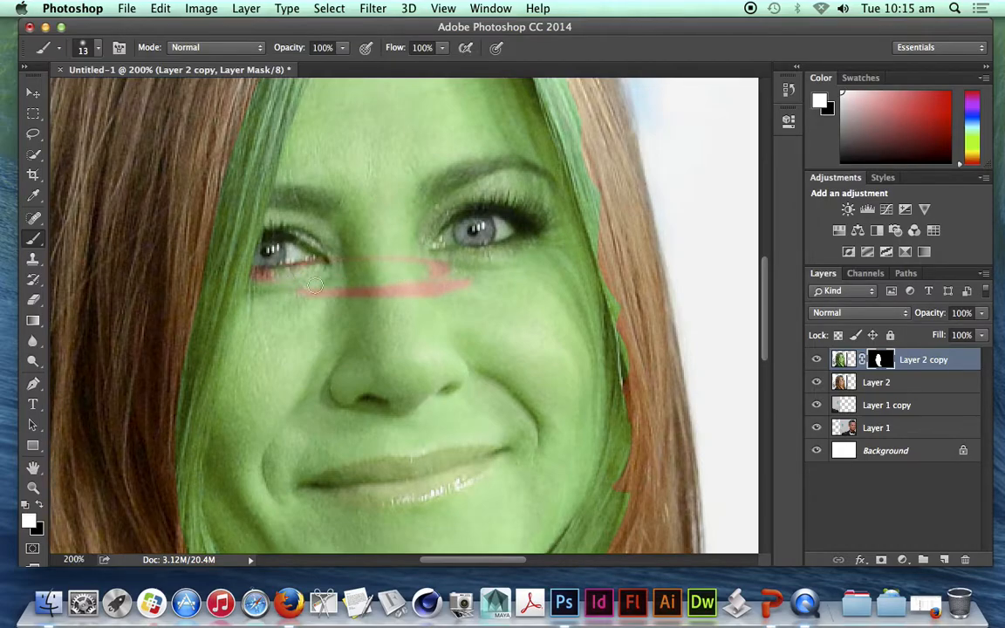
- Set the foreground colour to a mid grey and the background colour to blue 3131c1
click(28, 521)
click(437, 215)
key(Return)
click(36, 528)
click(379, 214)
click(515, 227)
click(445, 207)
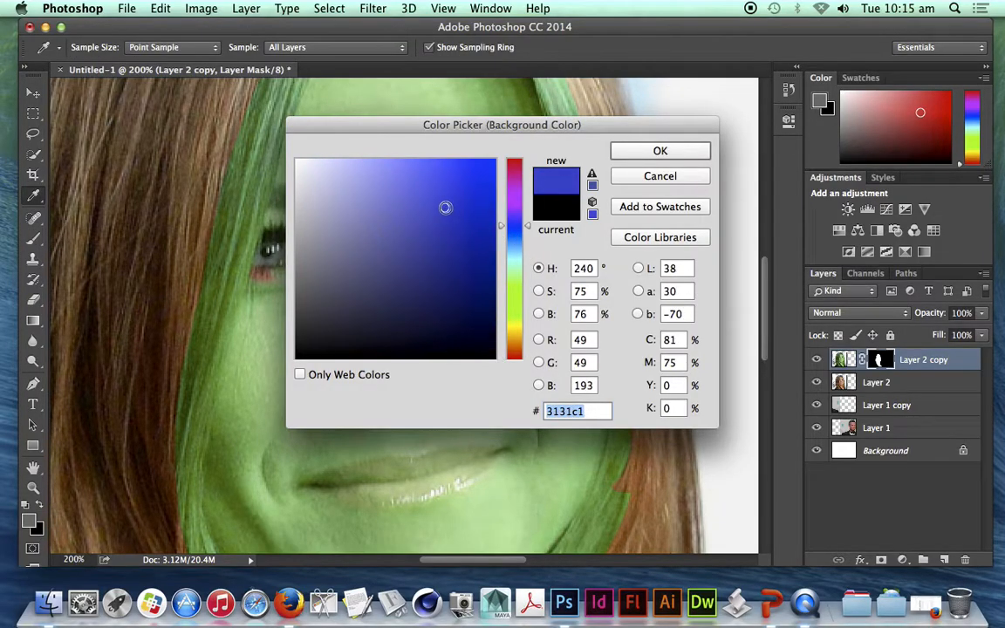
click(660, 151)
- Paint a grey patch across the nose bridge on the layer mask
mouse_move(429, 301)
mouse_down()
mouse_move(447, 263)
mouse_move(359, 271)
mouse_up()
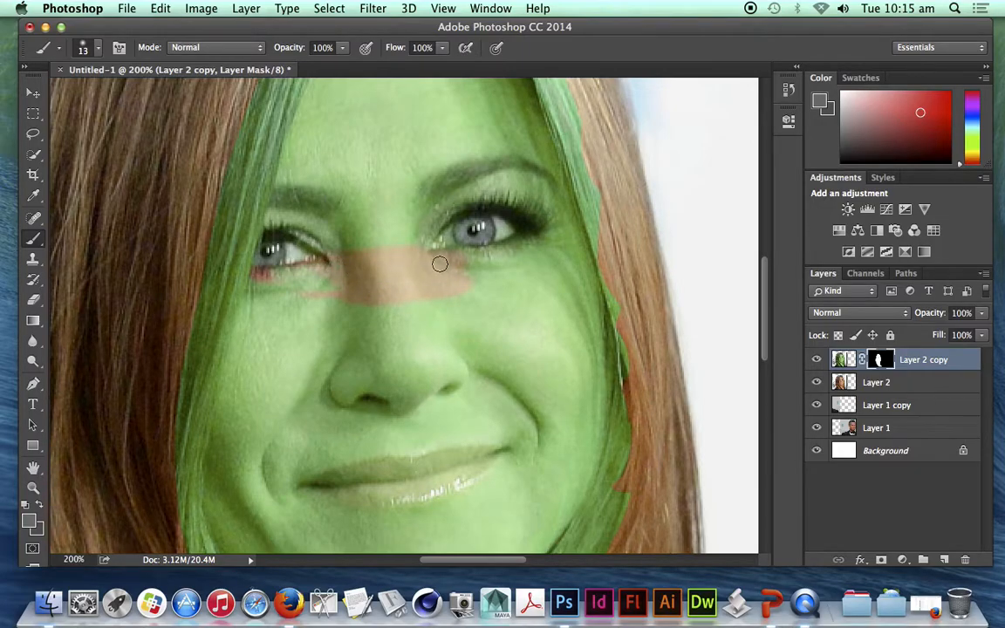
- Paint over the nose bridge on the layer mask with the swapped background colour, and with black after restoring the default colours
key(x)
mouse_move(396, 244)
mouse_down()
mouse_move(345, 245)
mouse_move(455, 265)
mouse_up()
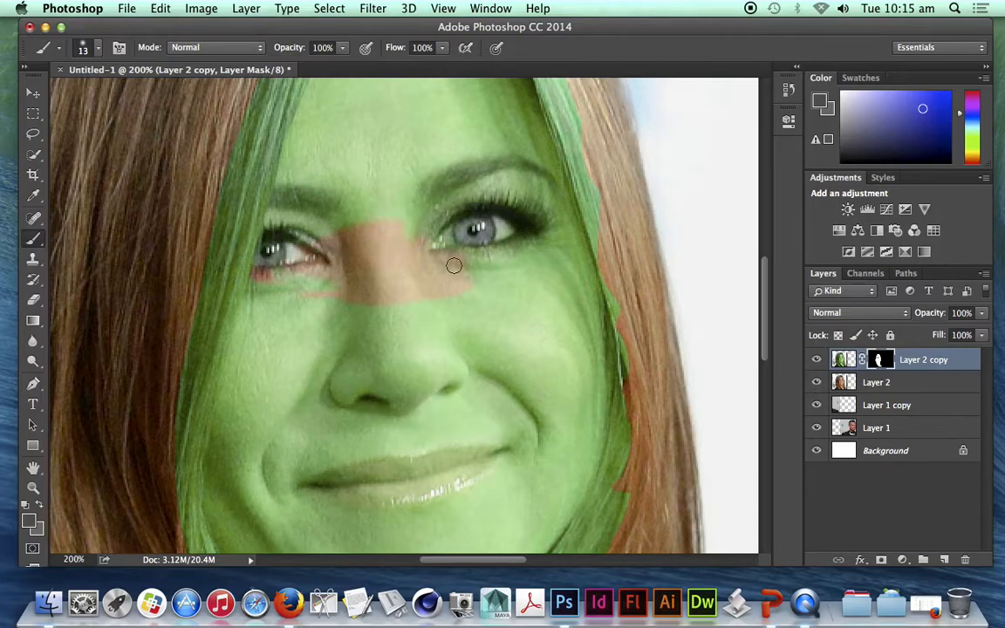
click(25, 506)
mouse_move(386, 232)
mouse_down()
mouse_move(342, 299)
mouse_move(329, 311)
mouse_move(319, 300)
mouse_move(372, 225)
mouse_move(323, 323)
mouse_move(365, 314)
mouse_move(349, 280)
mouse_move(360, 254)
mouse_up()
key(x)
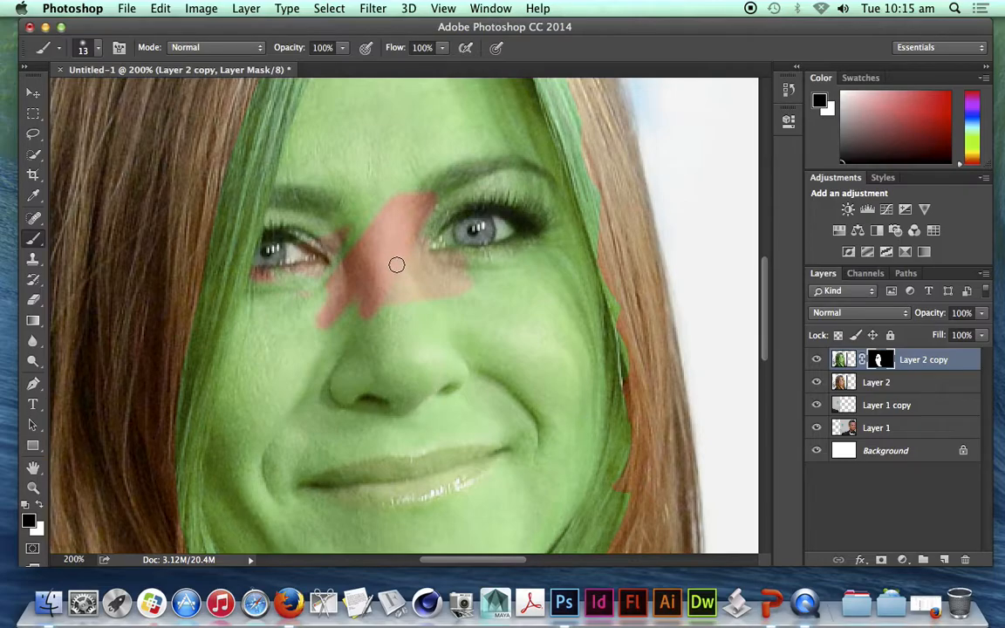
- Paint the marked nose bridge and eye area white on the layer mask, using an enlarged brush of up to 70 px
key(bracketright)
key(bracketright)
key(bracketright)
key(bracketright)
key(bracketright)
key(bracketright)
key(bracketright)
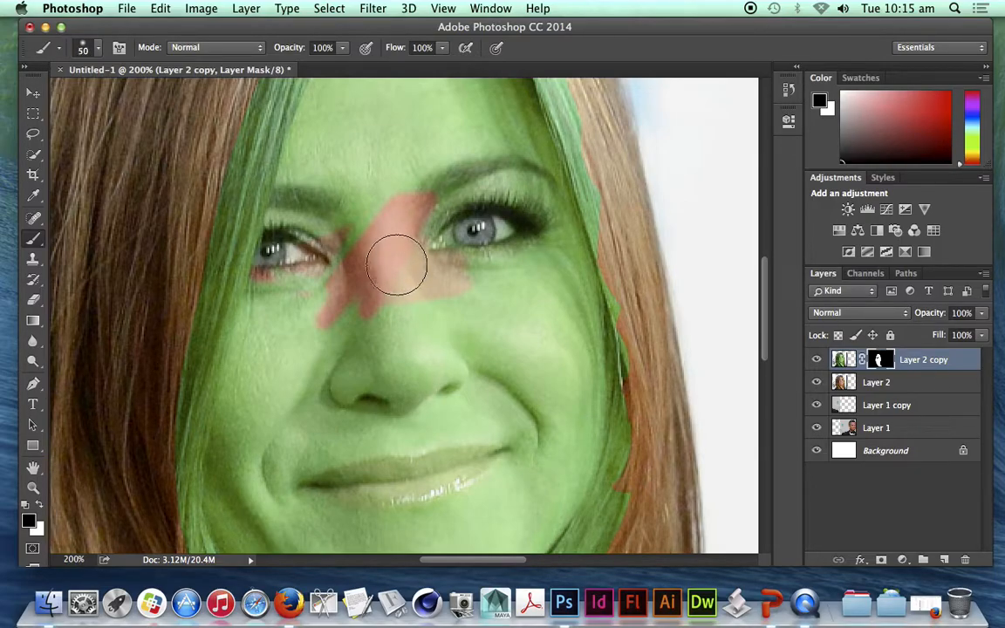
key(bracketright)
key(bracketright)
mouse_move(366, 301)
mouse_down()
mouse_move(387, 263)
mouse_move(412, 271)
mouse_move(407, 255)
mouse_move(391, 256)
mouse_move(428, 228)
mouse_move(425, 196)
mouse_move(325, 193)
mouse_move(313, 268)
mouse_move(417, 288)
mouse_move(321, 347)
mouse_move(352, 354)
mouse_up()
key(bracketleft)
key(bracketleft)
key(bracketleft)
key(x)
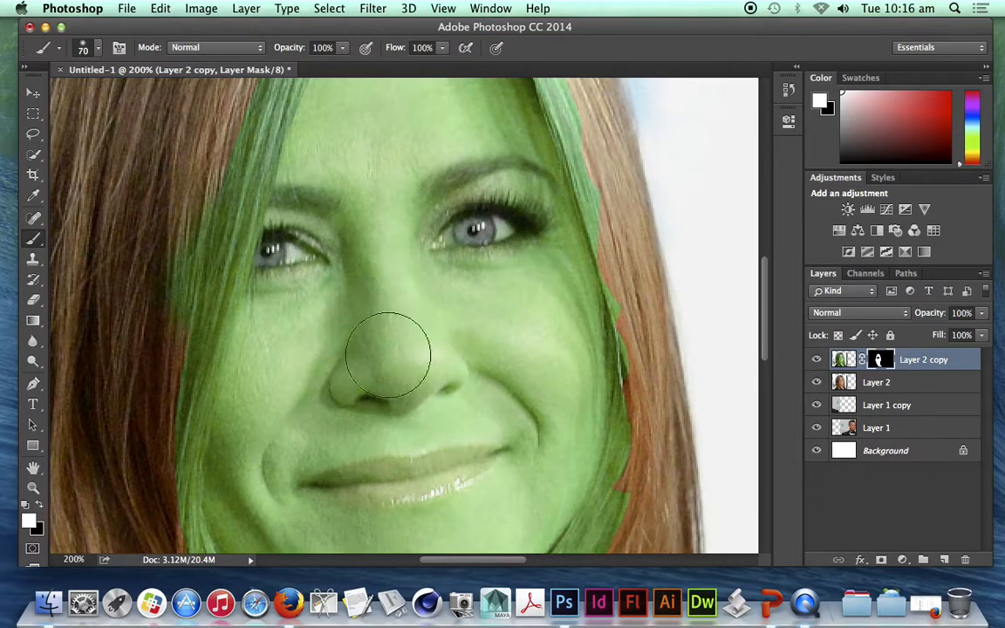
drag(440, 354, 438, 356)
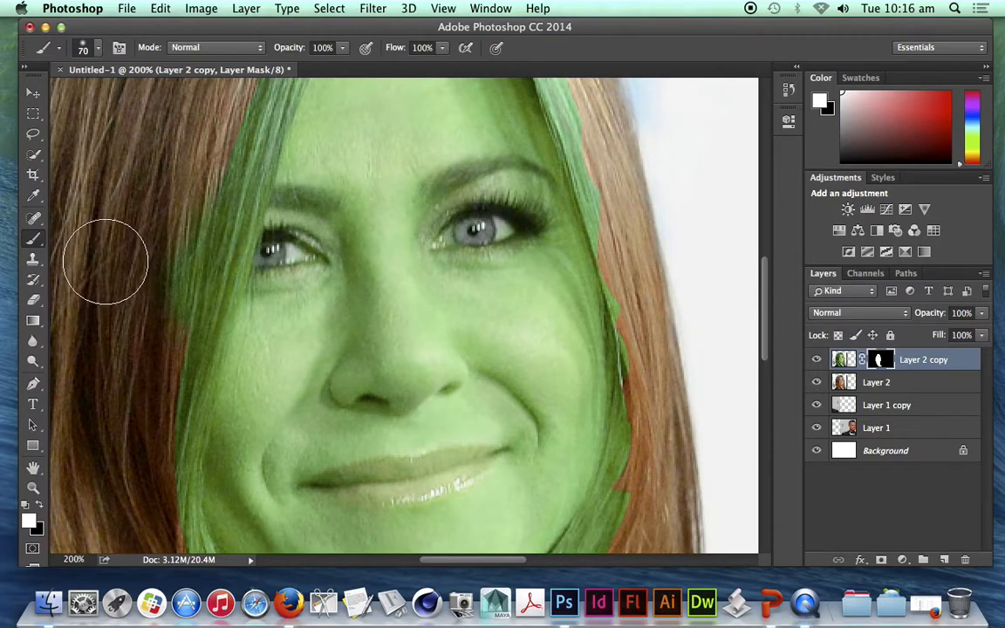
- Check the brush's size and hardness settings and paint a soft black spot over the open eye beside the nose on the layer mask
click(99, 50)
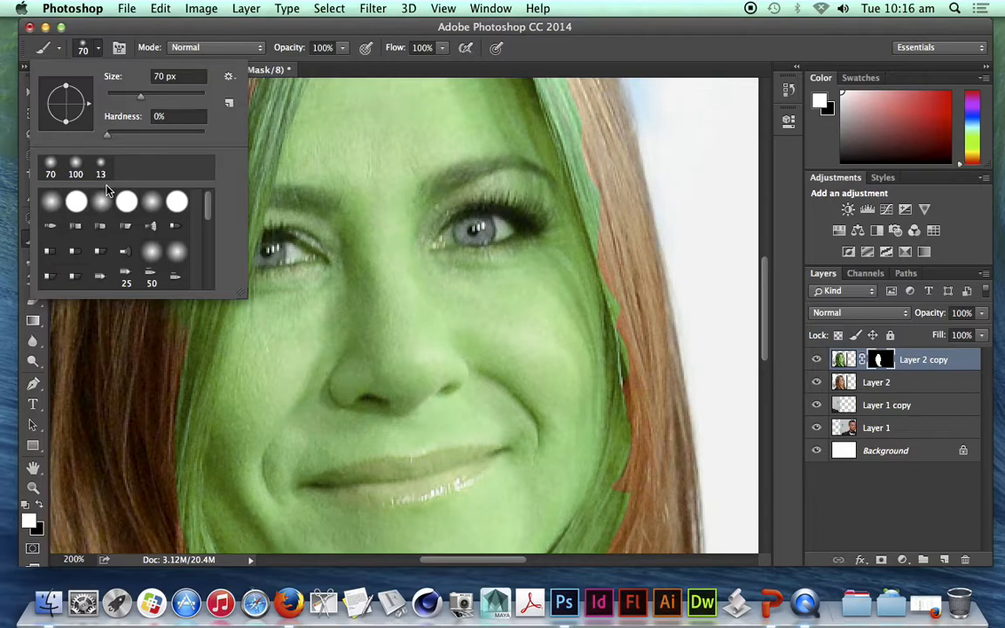
click(433, 176)
key(x)
mouse_move(483, 224)
mouse_down()
mouse_move(452, 216)
mouse_move(482, 206)
mouse_move(467, 200)
mouse_move(481, 207)
mouse_move(484, 229)
mouse_move(486, 187)
mouse_move(401, 226)
mouse_move(511, 224)
mouse_move(406, 195)
mouse_move(508, 194)
mouse_move(430, 254)
mouse_move(479, 238)
mouse_up()
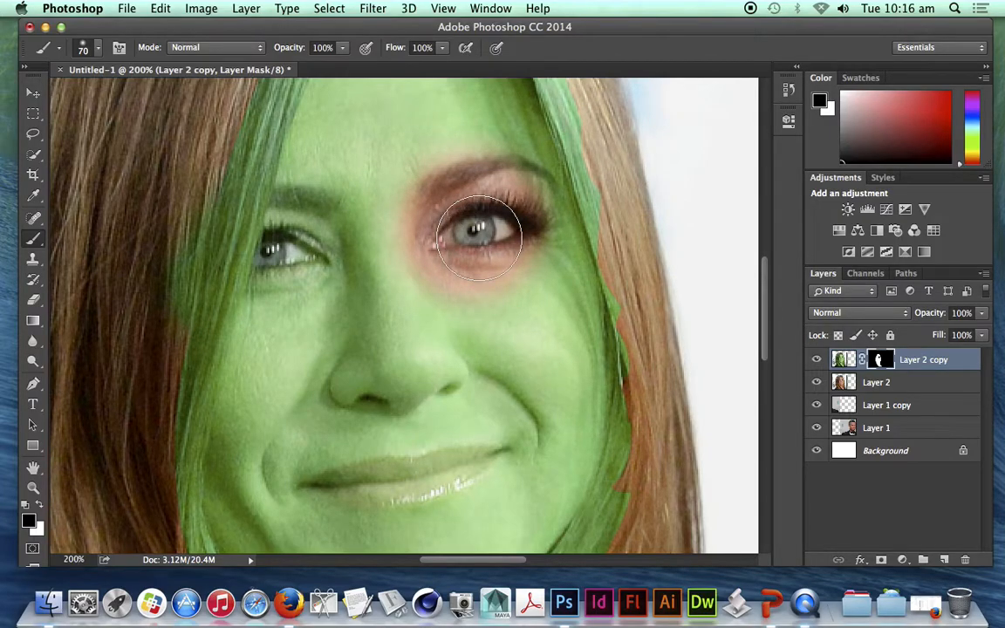
- Switch to the Pencil tool at size 40 and draw a hard-edged black stroke from the forehead to the eyebrow on the layer mask
click(35, 259)
click(35, 239)
click(37, 244)
click(77, 247)
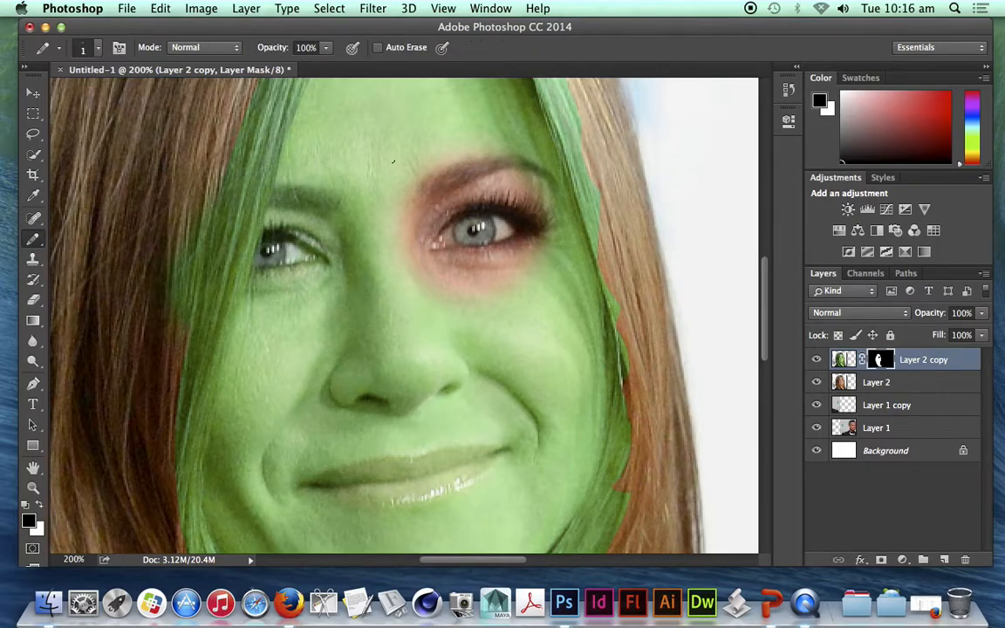
key(bracketright)
key(bracketright)
key(bracketright)
key(bracketright)
key(bracketright)
key(bracketright)
key(bracketright)
key(bracketright)
key(bracketright)
key(bracketright)
key(bracketright)
mouse_move(353, 170)
mouse_down()
mouse_move(400, 139)
mouse_move(363, 191)
mouse_move(415, 146)
mouse_move(370, 139)
mouse_move(322, 224)
mouse_up()
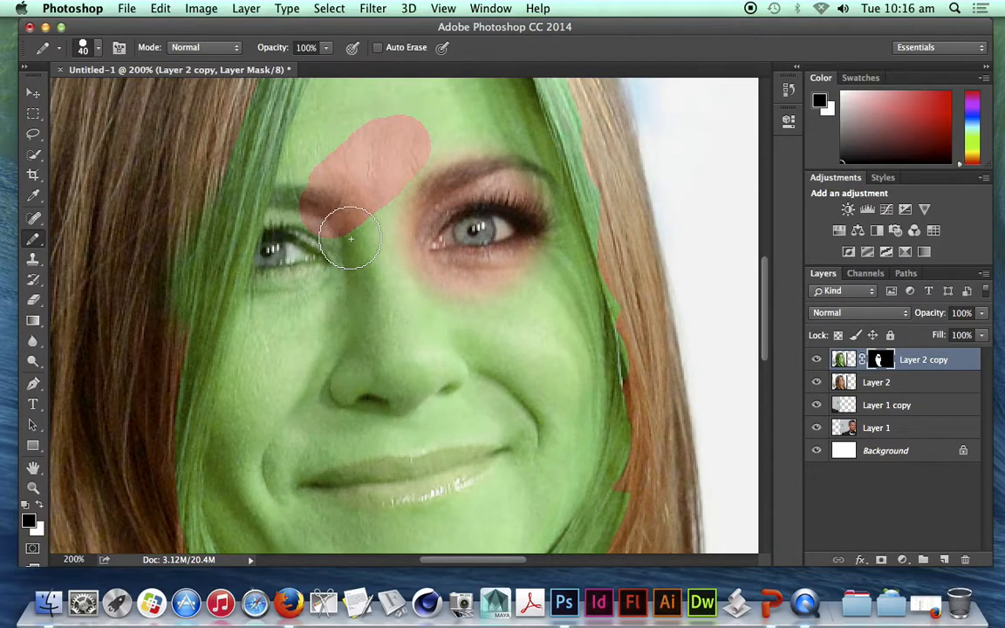
- Display only the Layer 2 copy Mask channel and compare the edges of the pencil stroke and the soft brush spot
click(869, 274)
click(814, 376)
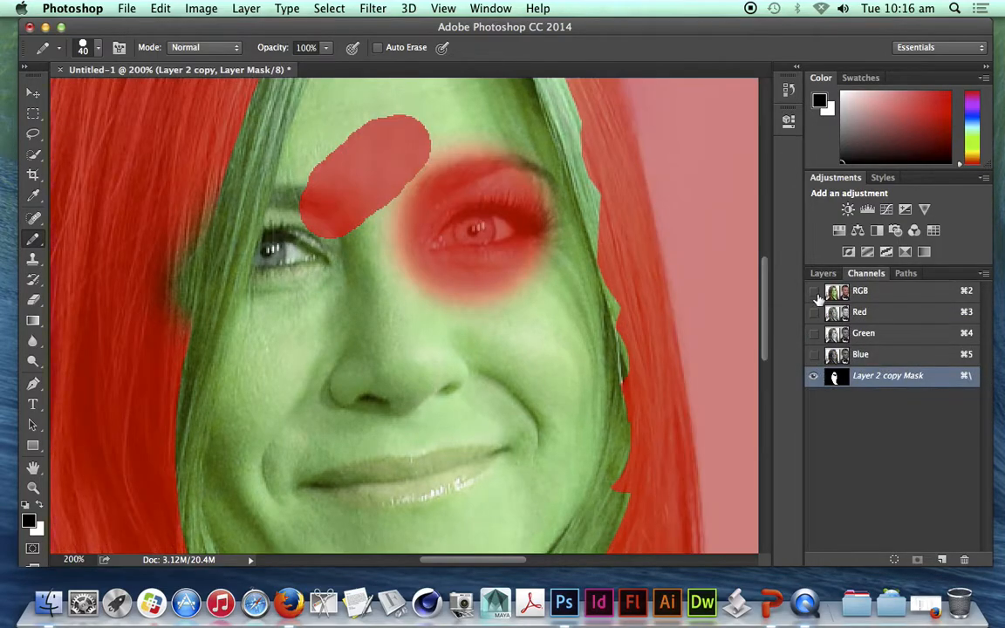
click(814, 292)
key(super+equal)
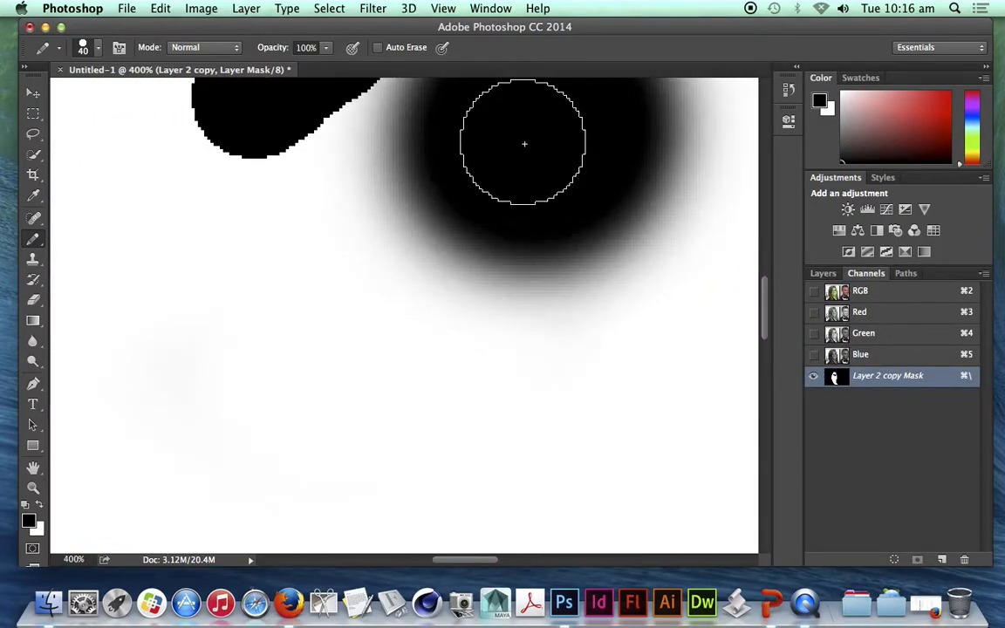
drag(527, 145, 521, 390)
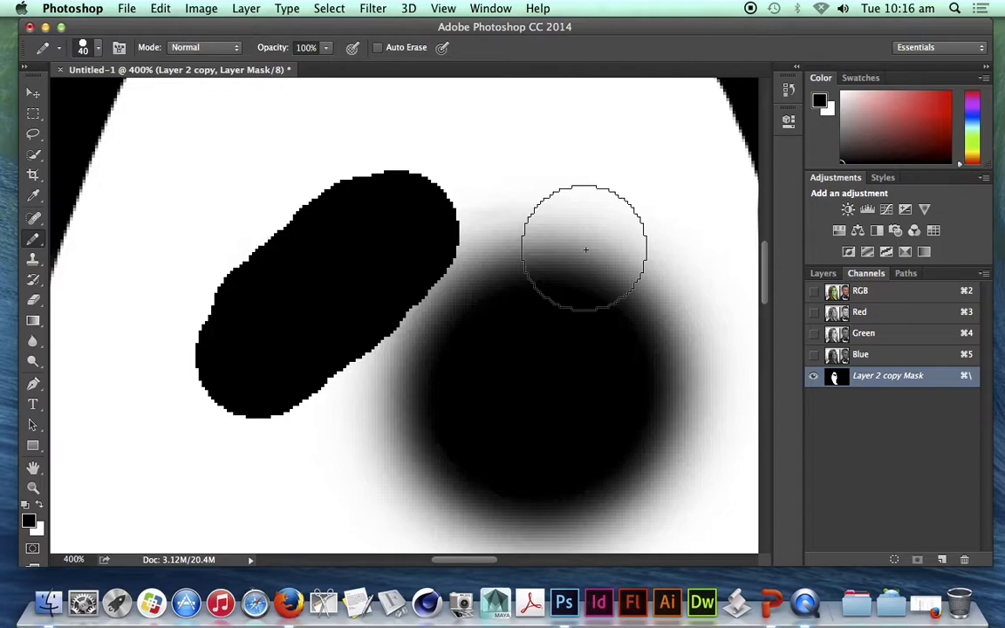
key(super+minus)
key(super+minus)
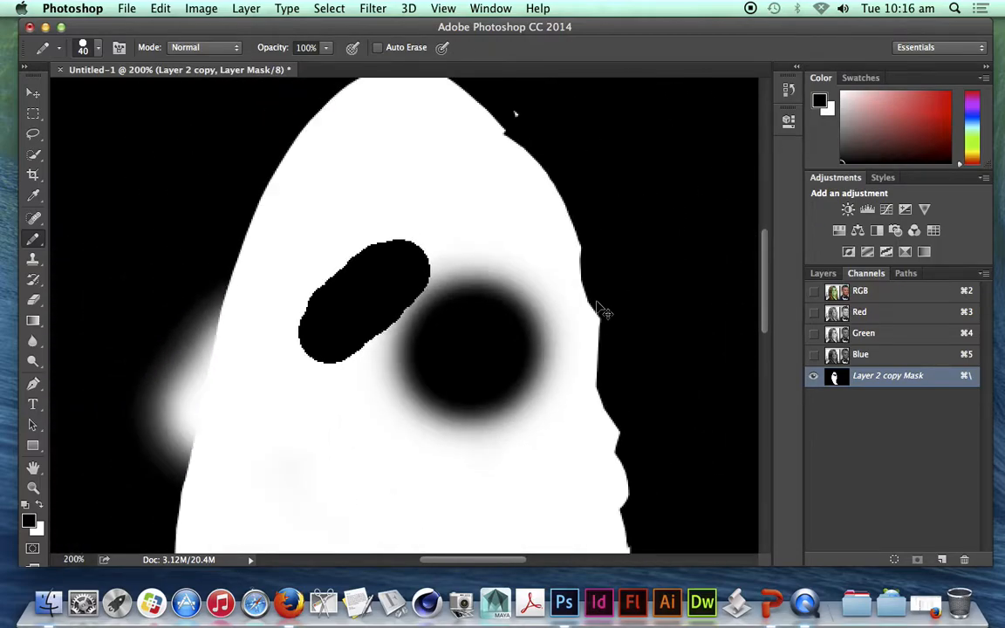
key(super+minus)
drag(513, 415, 511, 296)
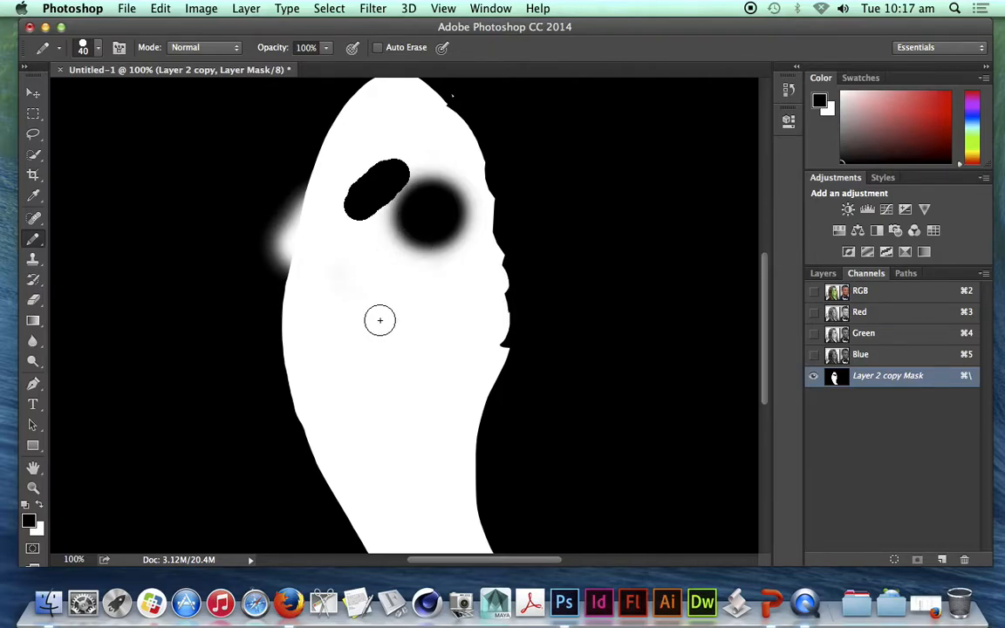
- Clean up the mask with the pencil, blacking out the soft spill outside the face and filling the black marks and edge notches with white
key(x)
drag(285, 202, 269, 270)
key(x)
drag(278, 231, 272, 254)
drag(285, 187, 271, 278)
key(x)
mouse_move(388, 165)
mouse_down()
mouse_move(366, 206)
mouse_move(386, 168)
mouse_move(408, 218)
mouse_move(460, 195)
mouse_move(460, 251)
mouse_move(442, 239)
mouse_up()
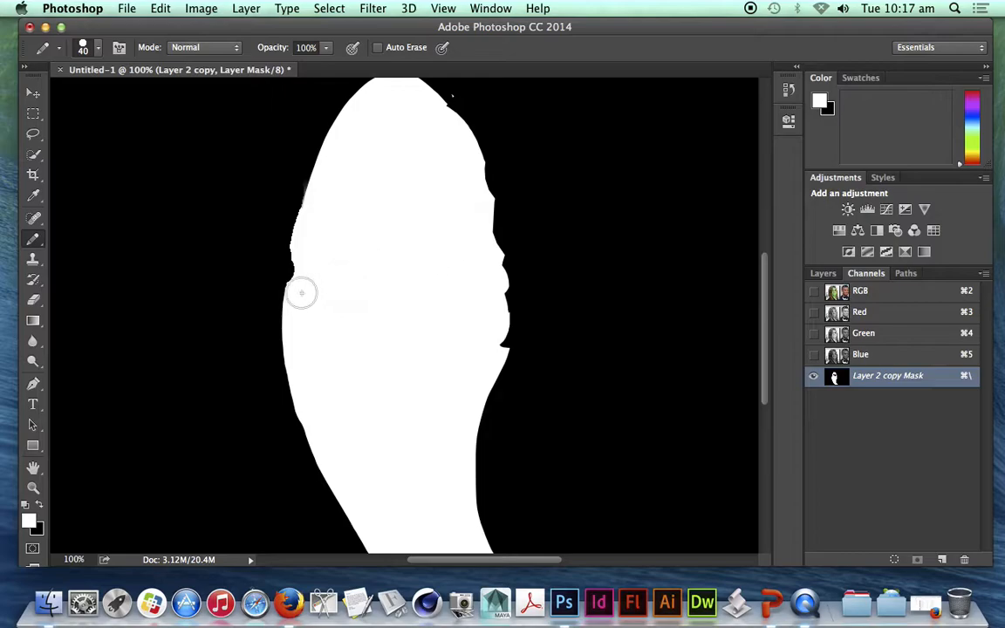
key(x)
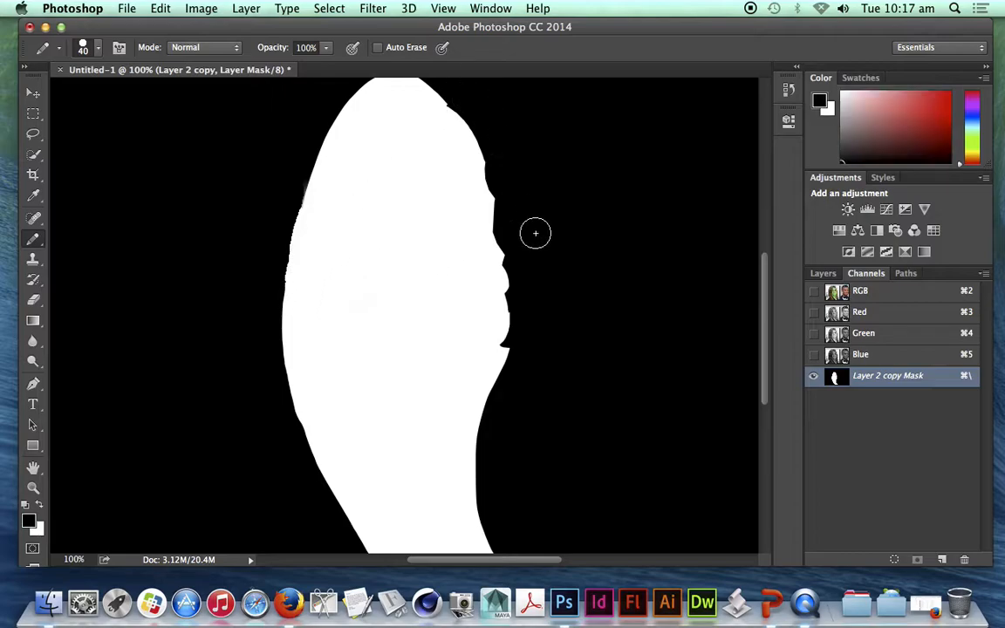
key(x)
mouse_move(496, 347)
mouse_down()
mouse_move(498, 336)
mouse_move(494, 347)
mouse_up()
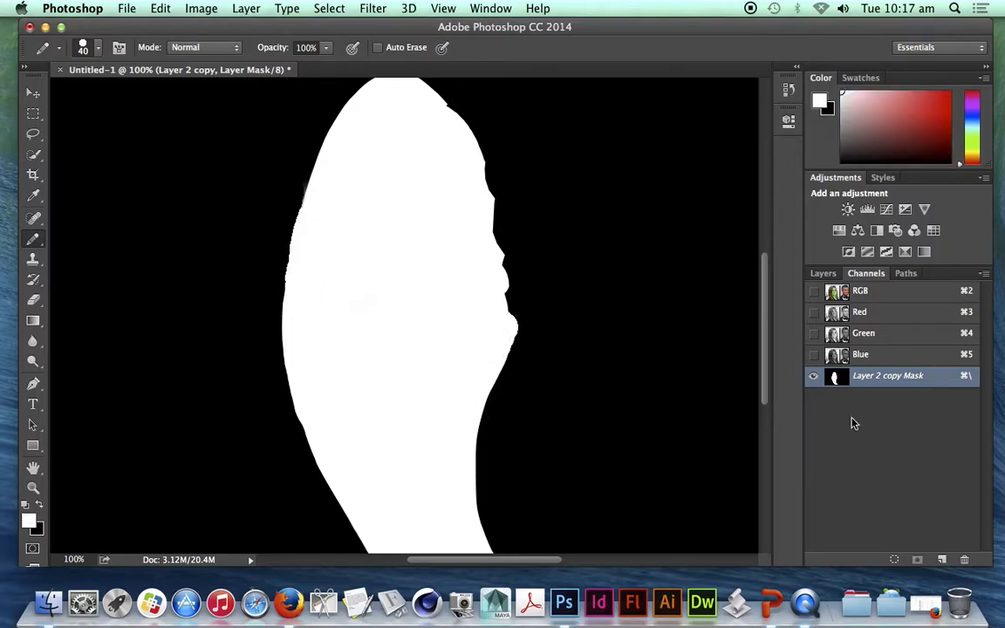
- Show the RGB composite again, hide the Layer 2 copy Mask channel and return to the layer list
click(813, 290)
click(814, 376)
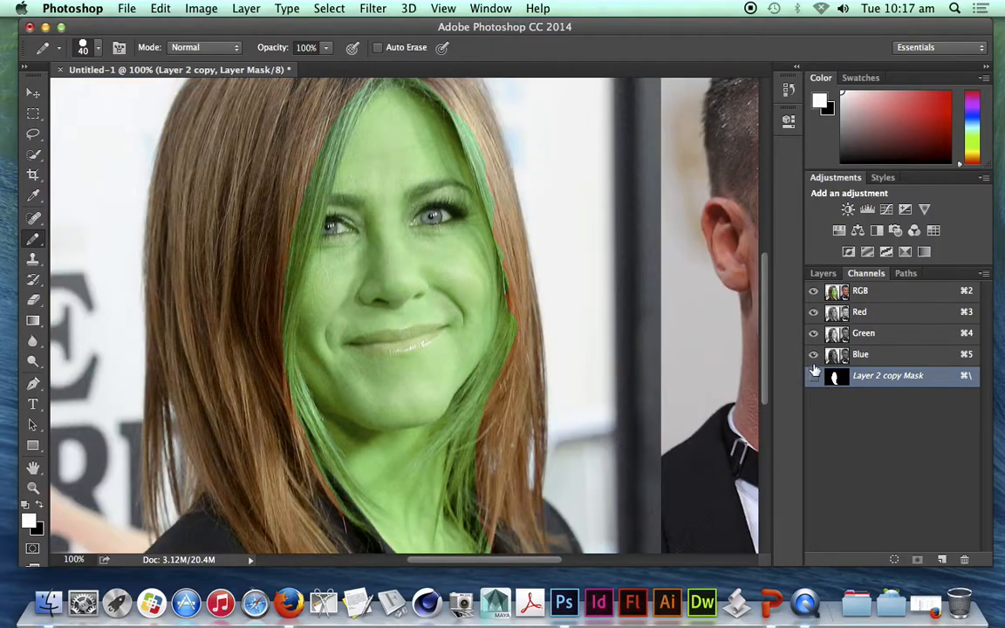
click(822, 274)
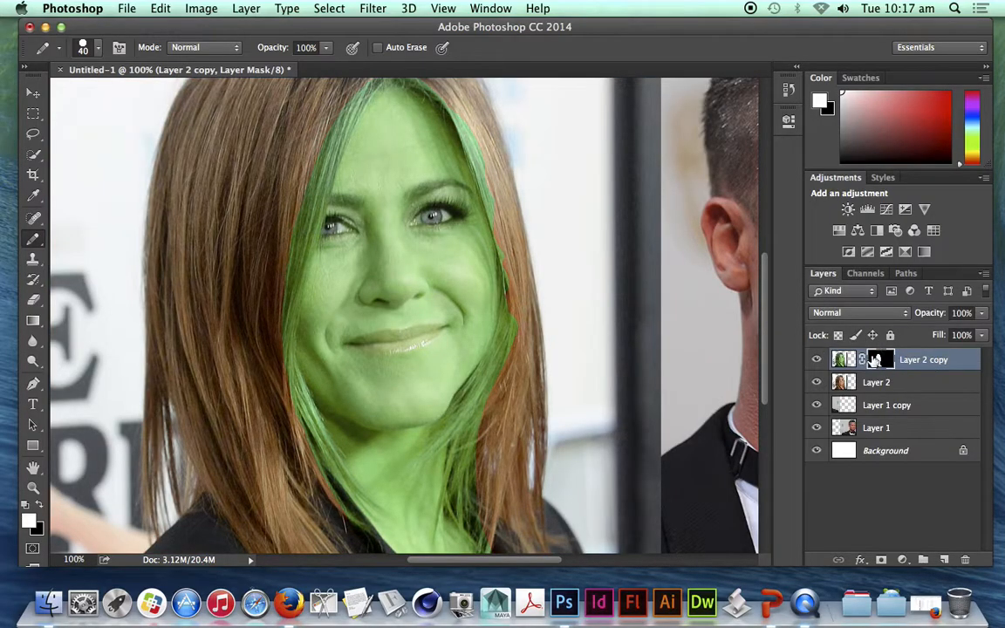
- Try painting black over the nose on the Layer 2 copy image instead of its mask, and undo the paint
key(x)
mouse_move(433, 271)
mouse_down()
mouse_move(475, 255)
mouse_move(431, 251)
mouse_up()
key(x)
click(851, 362)
mouse_move(384, 232)
mouse_down()
mouse_move(417, 234)
mouse_move(395, 299)
mouse_move(357, 284)
mouse_up()
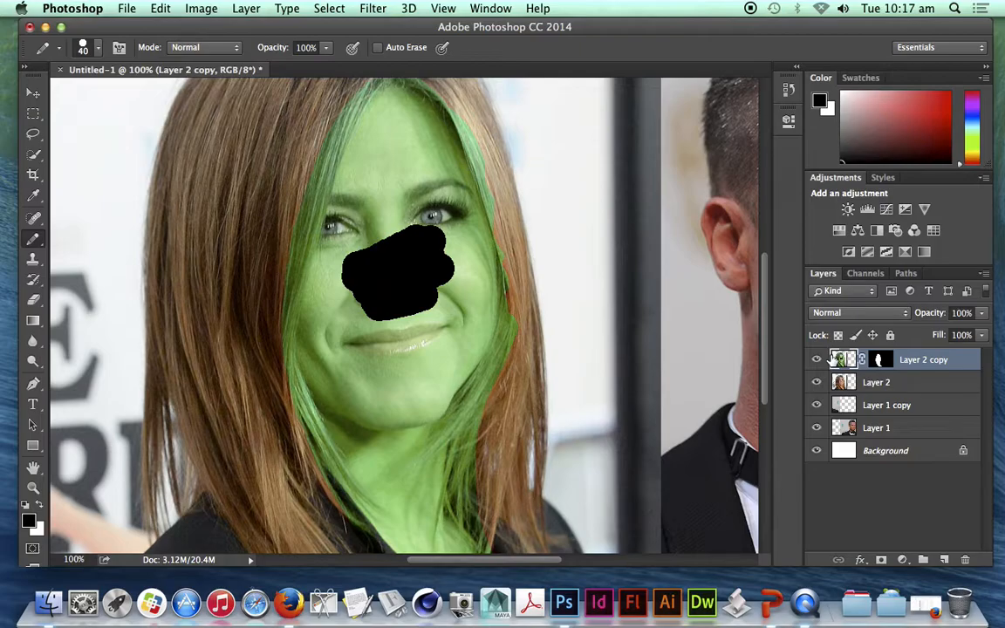
key(super+z)
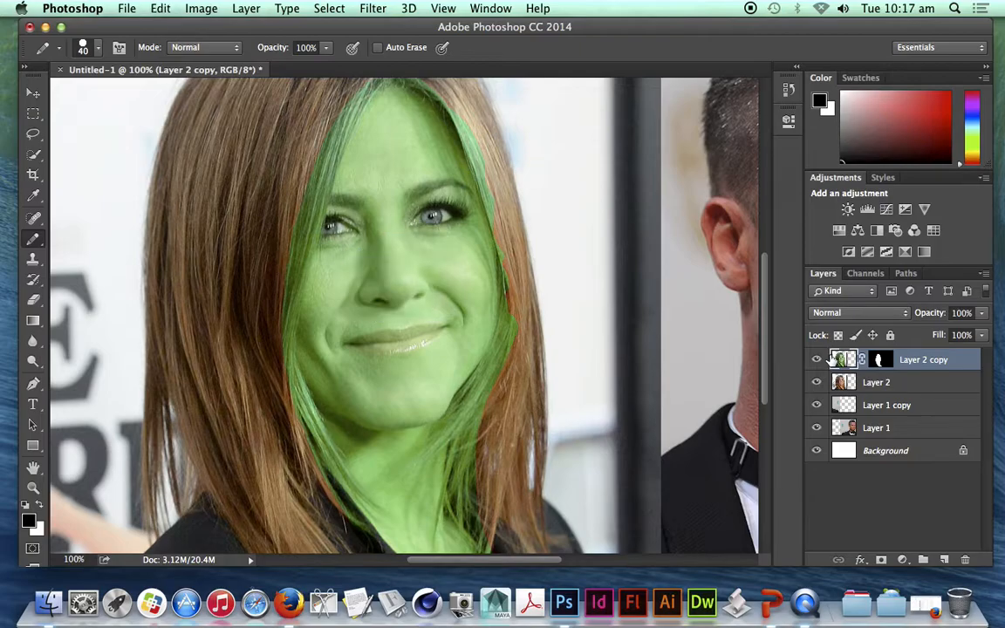
- Draw four separate black strokes over the nose, mouth and chin on the layer image, and toggle the last one with Undo
mouse_move(384, 220)
mouse_down()
mouse_move(421, 270)
mouse_move(384, 332)
mouse_move(405, 375)
mouse_up()
drag(462, 328, 437, 386)
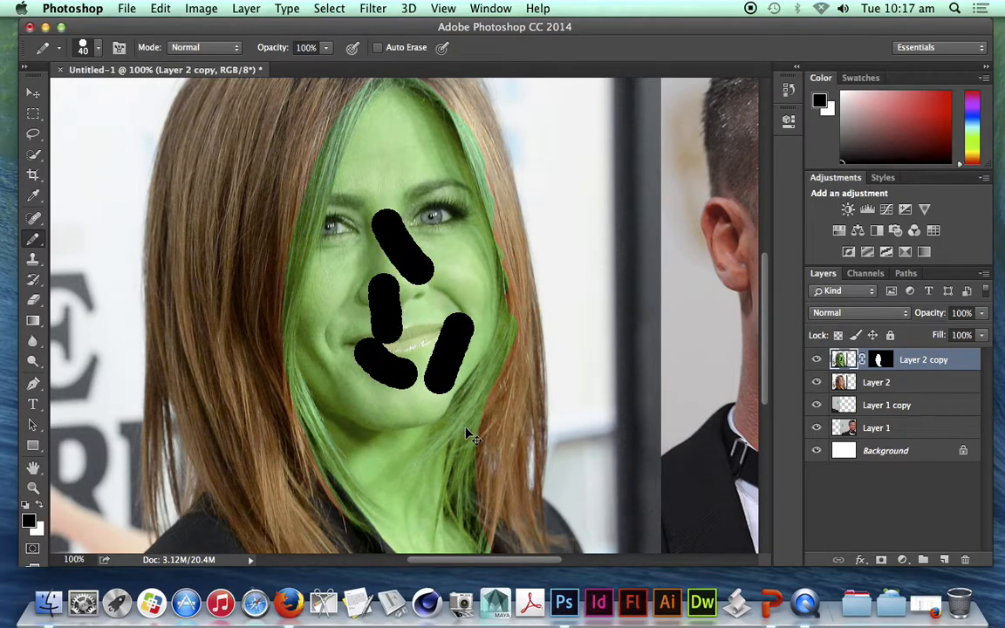
key(super+z)
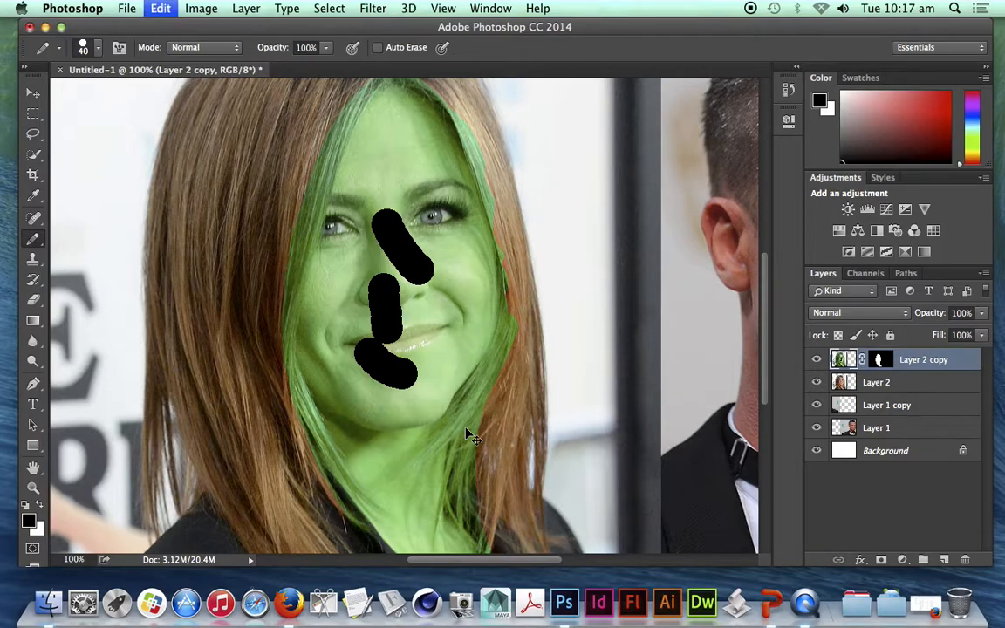
key(super+z)
key(super+z)
key(super+z)
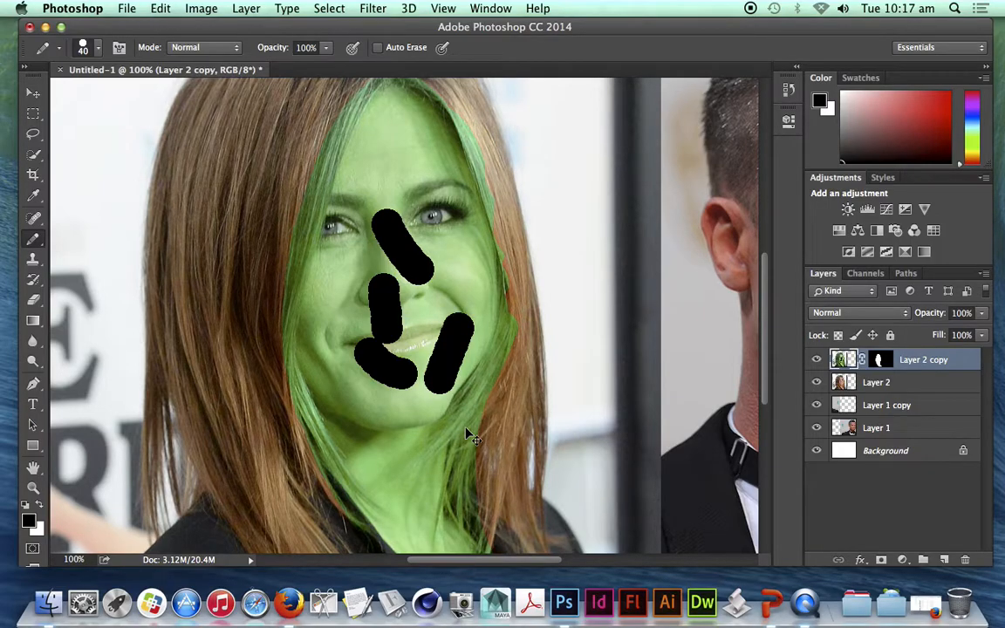
- Step backward through the last three pencil strokes and step forward to restore them
key(alt+super+z)
key(alt+super+z)
key(alt+super+z)
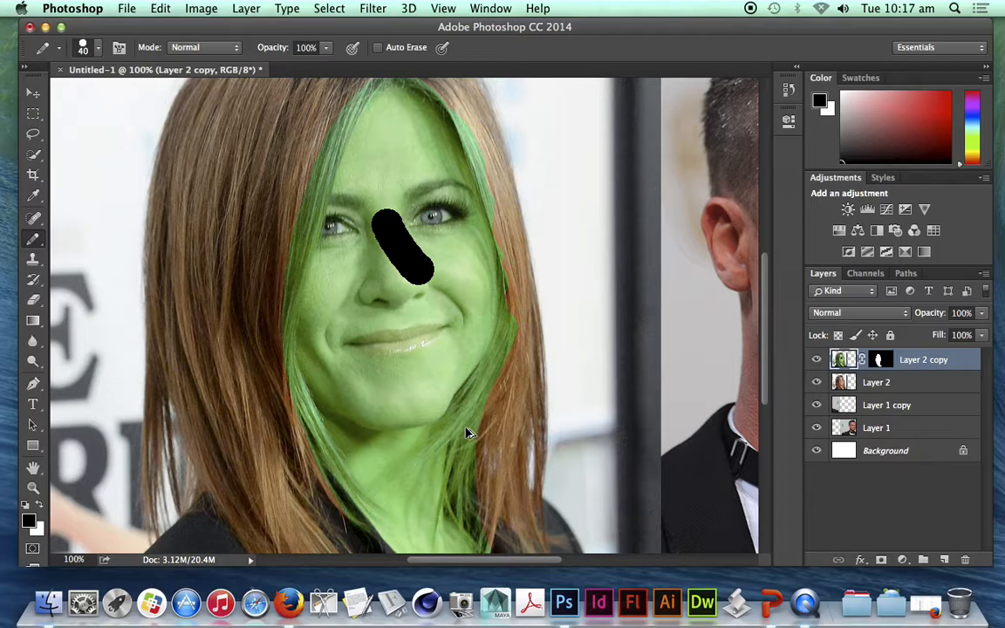
key(super+z)
key(super+z)
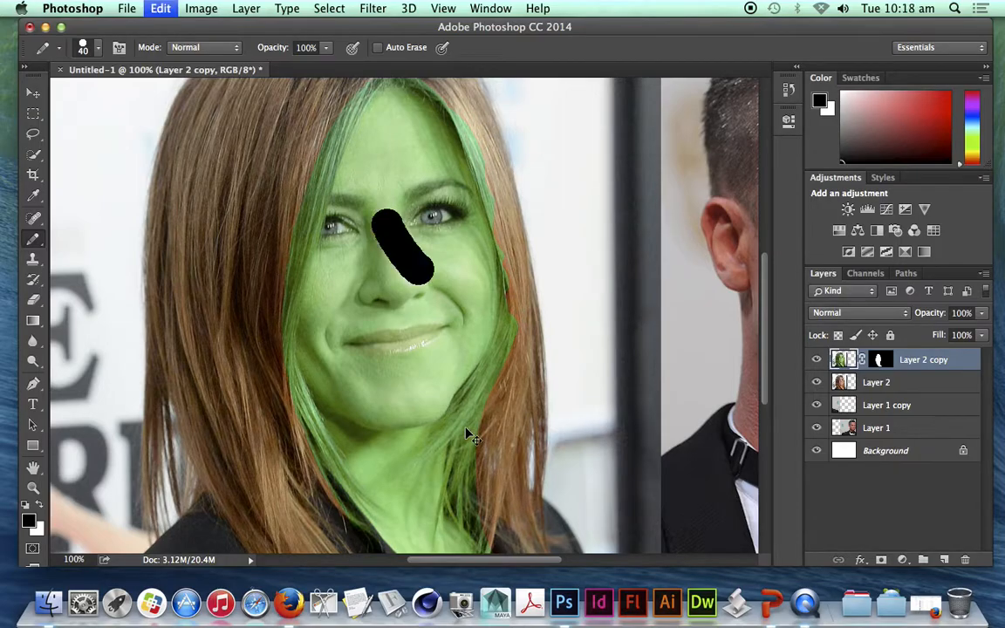
key(shift+super+z)
key(shift+super+z)
key(shift+super+z)
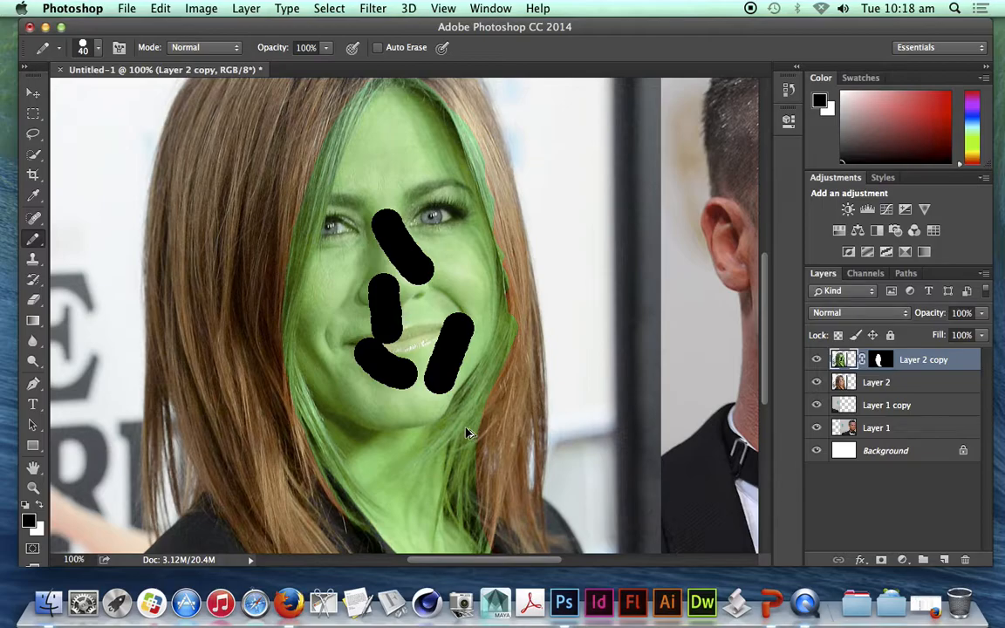
- Step backward through all four black pencil strokes on the face
key(alt+super+z)
key(alt+super+z)
key(alt+super+z)
key(alt+super+z)
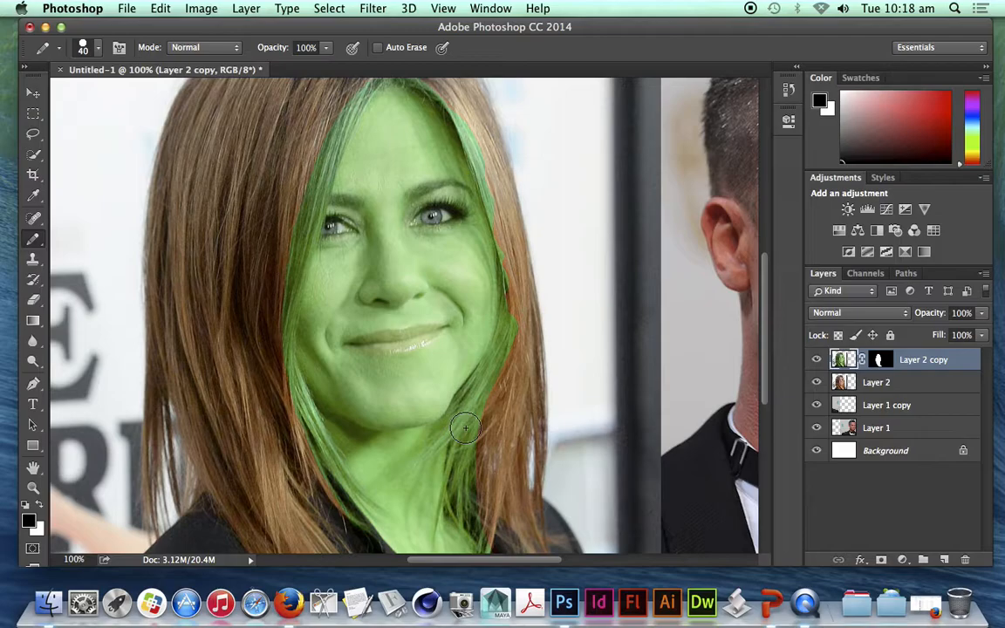
- Draw a vertical black stroke down the nose and repeatedly toggle it off and on with Undo and Redo
mouse_move(390, 229)
mouse_down()
mouse_move(391, 257)
mouse_move(392, 286)
mouse_up()
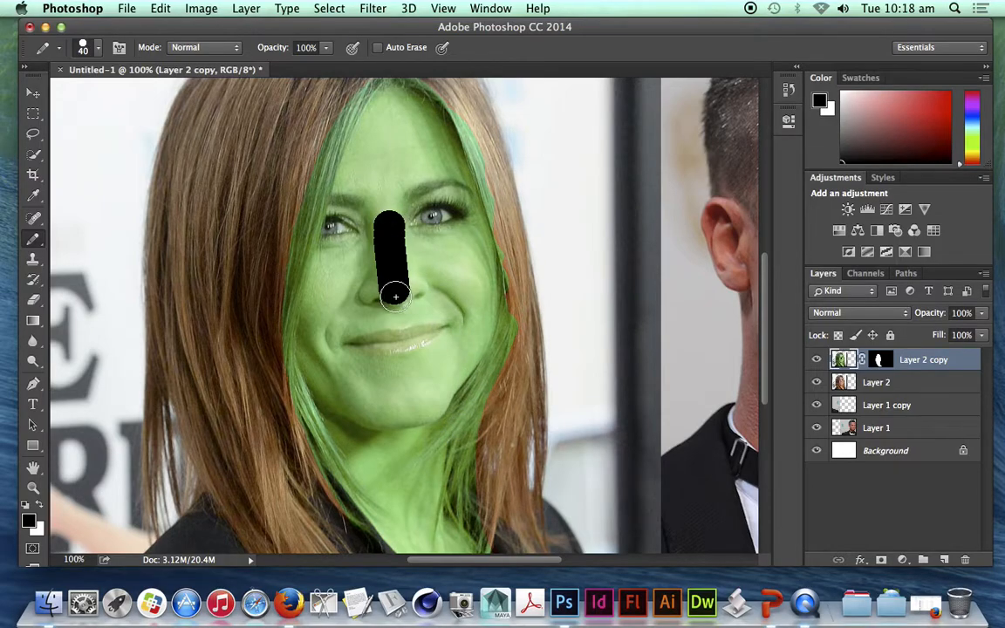
key(super+z)
key(super+z)
key(super+z)
key(super+z)
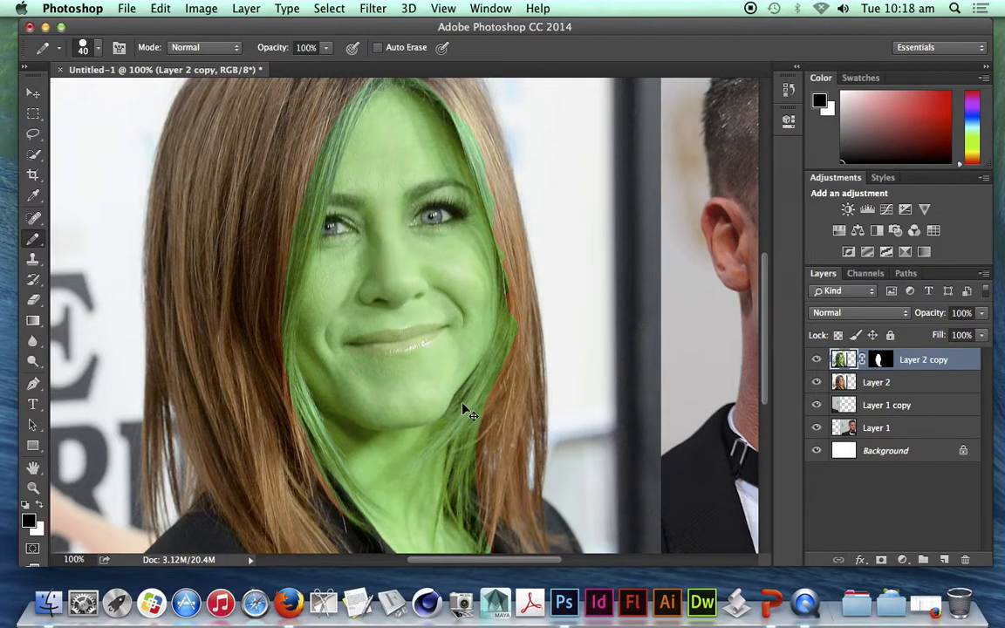
key(super+z)
key(super+z)
key(super+z)
key(super+z)
key(super+z)
key(super+z)
key(super+z)
key(super+z)
key(super+z)
key(super+z)
key(super+z)
key(super+z)
key(super+z)
key(super+z)
key(super+z)
key(super+z)
key(super+z)
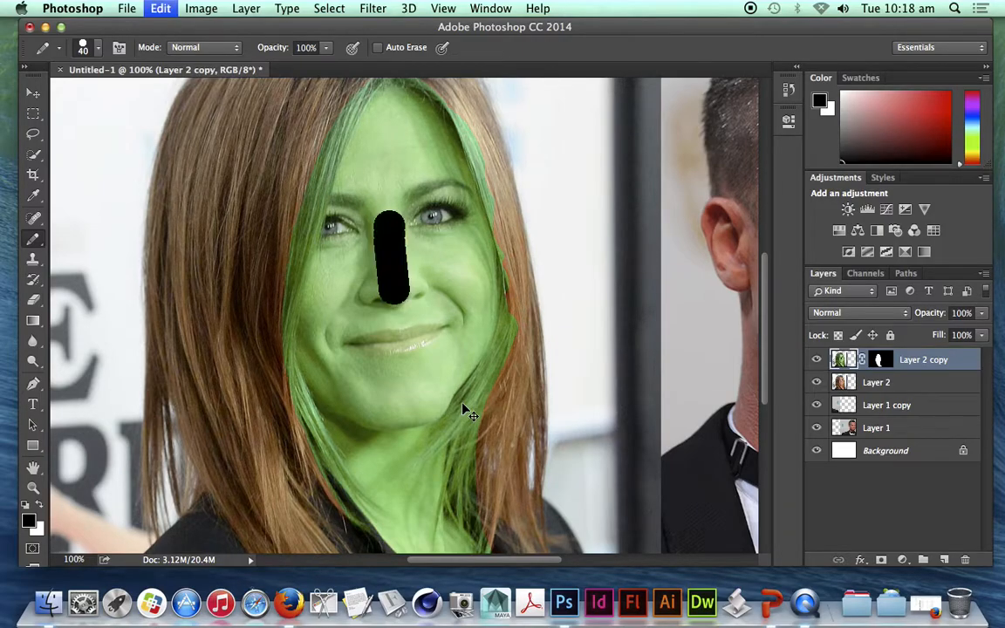
key(super+z)
key(super+z)
key(super+z)
key(super+z)
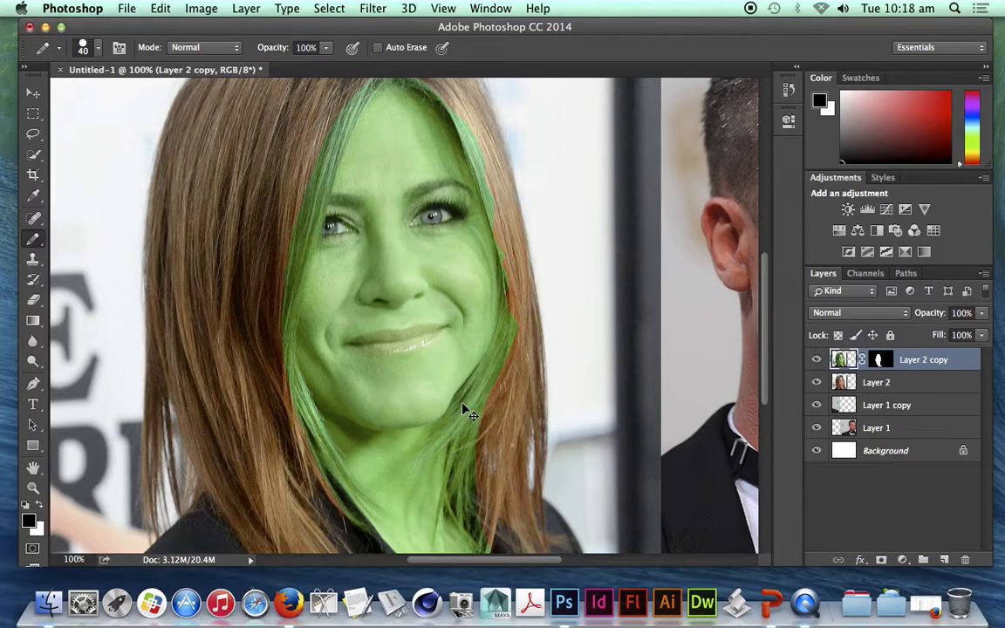
key(super+z)
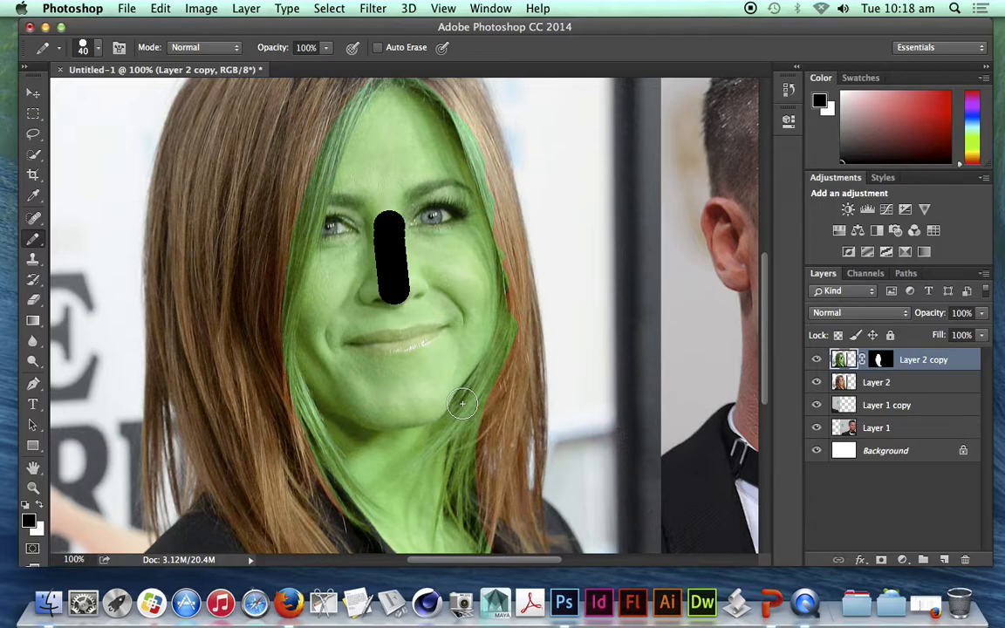
key(super+z)
key(super+z)
key(super+z)
key(super+z)
key(super+z)
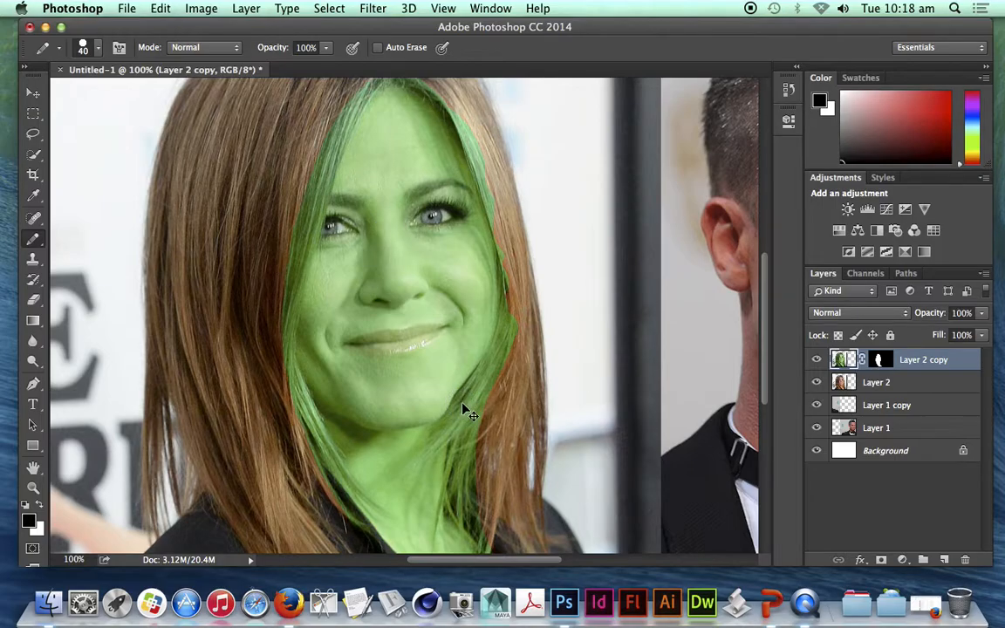
key(super+z)
key(super+z)
key(super+z)
key(super+z)
click(458, 8)
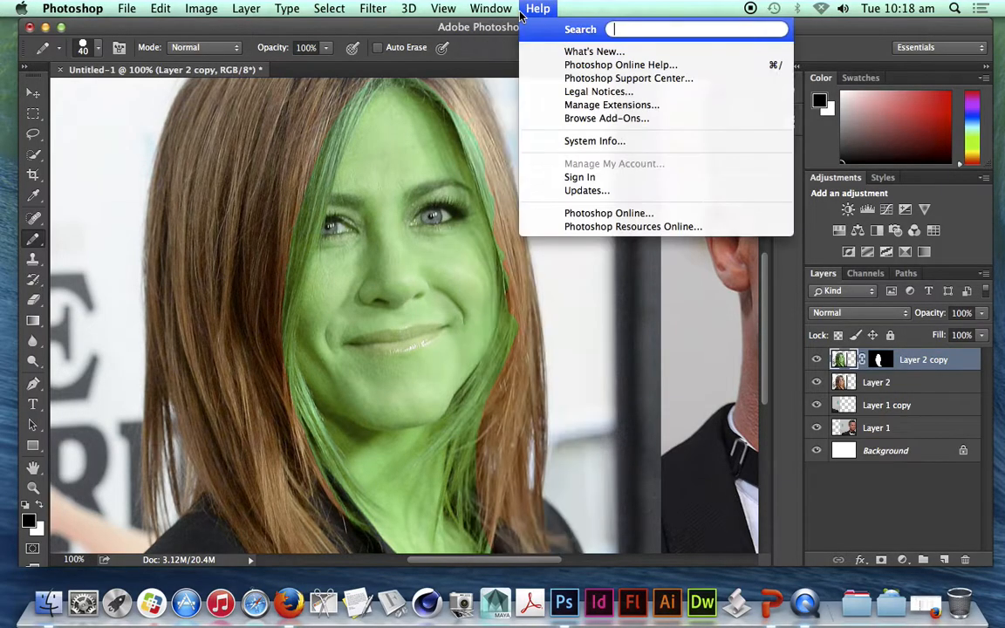
mouse_move(493, 6)
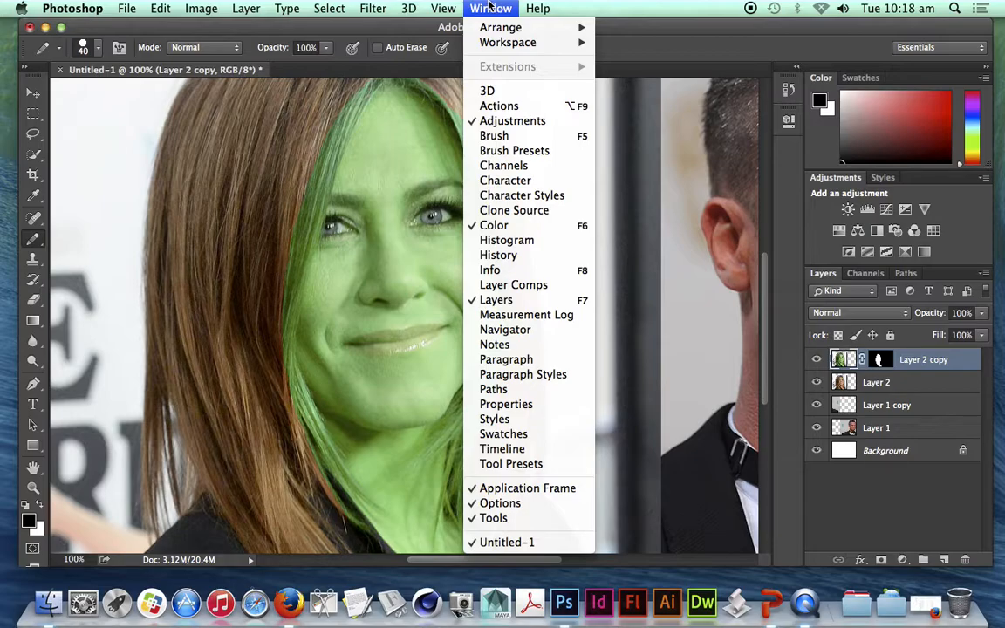
mouse_move(453, 8)
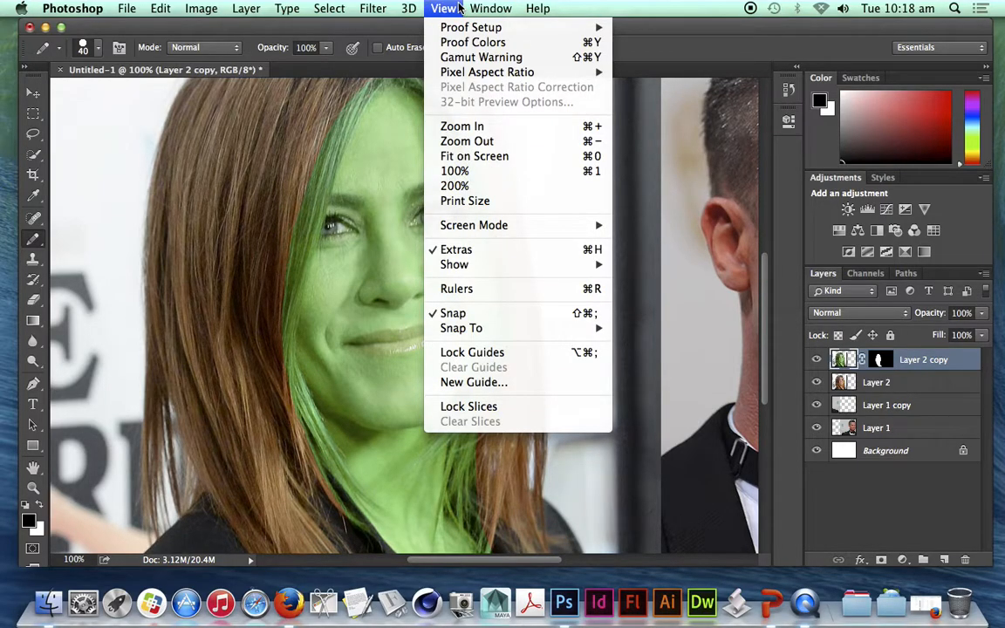
click(585, 4)
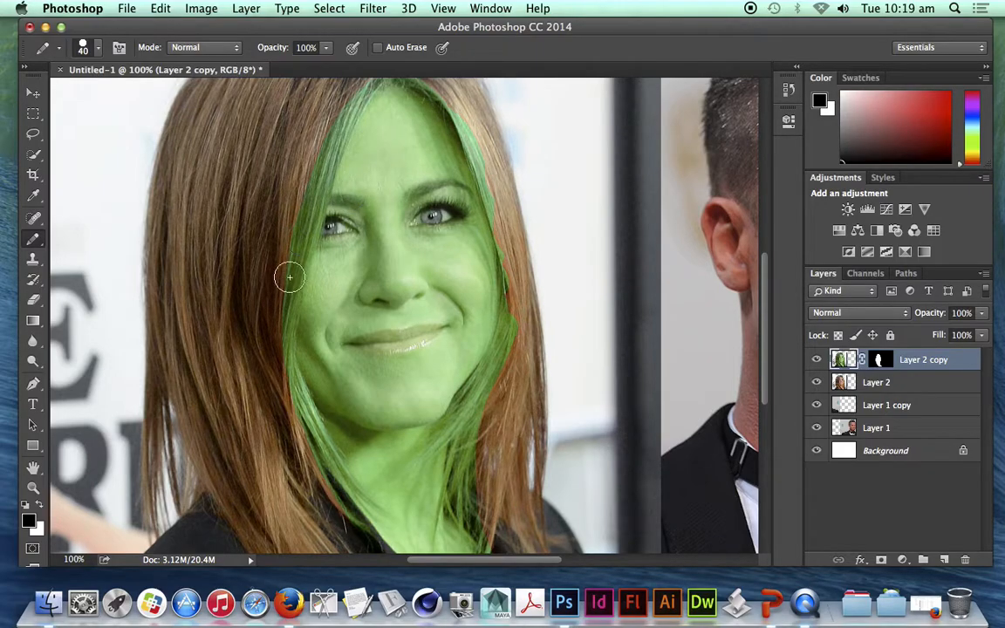
- Switch from the Pencil to the 70 px Brush tool and raise its hardness to about 90%
click(33, 244)
click(100, 234)
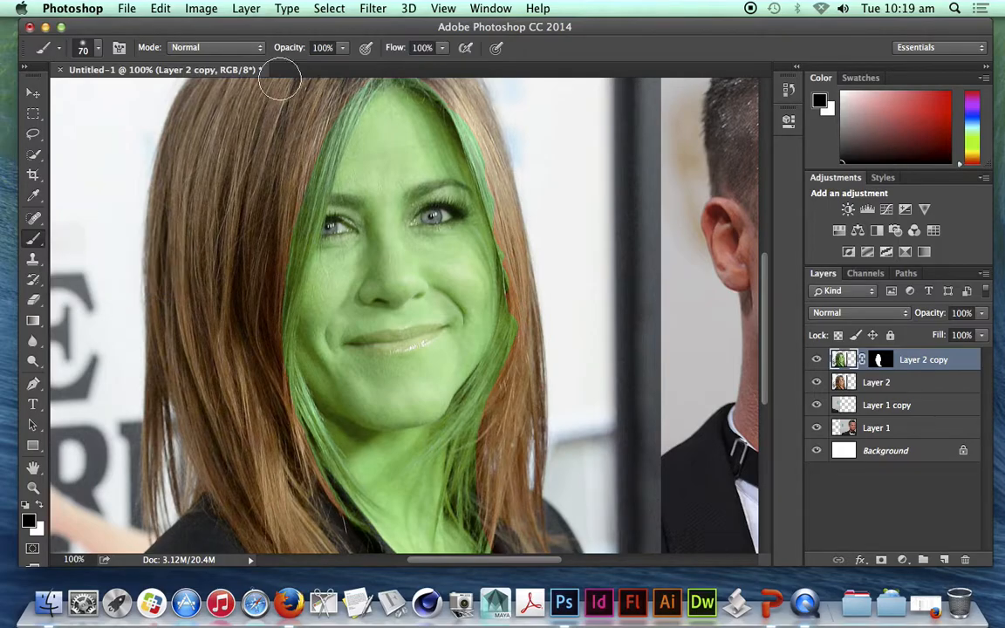
click(92, 48)
drag(107, 134, 199, 141)
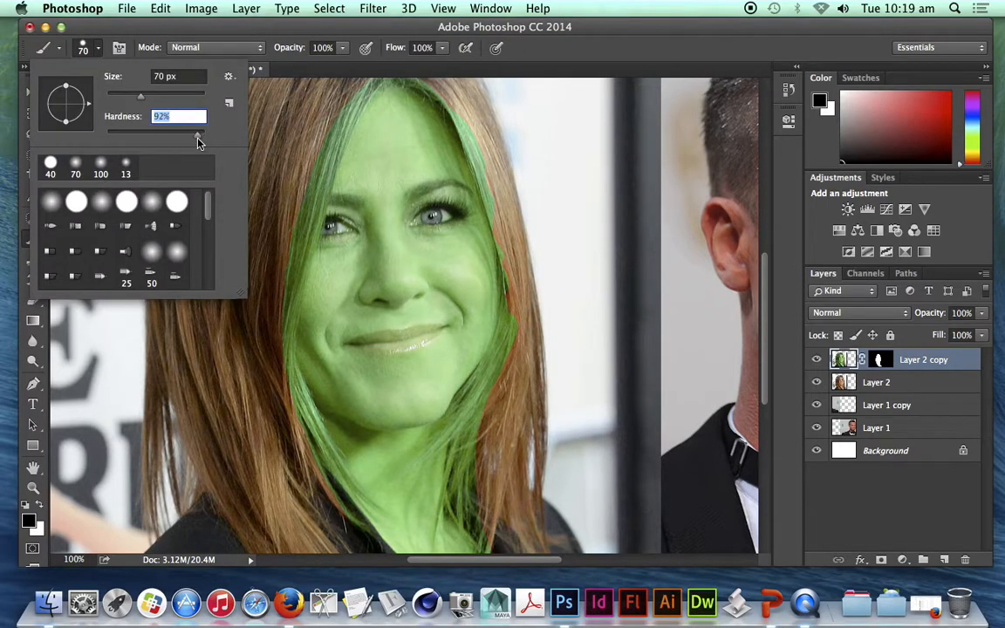
click(304, 151)
drag(313, 150, 306, 169)
key(super+z)
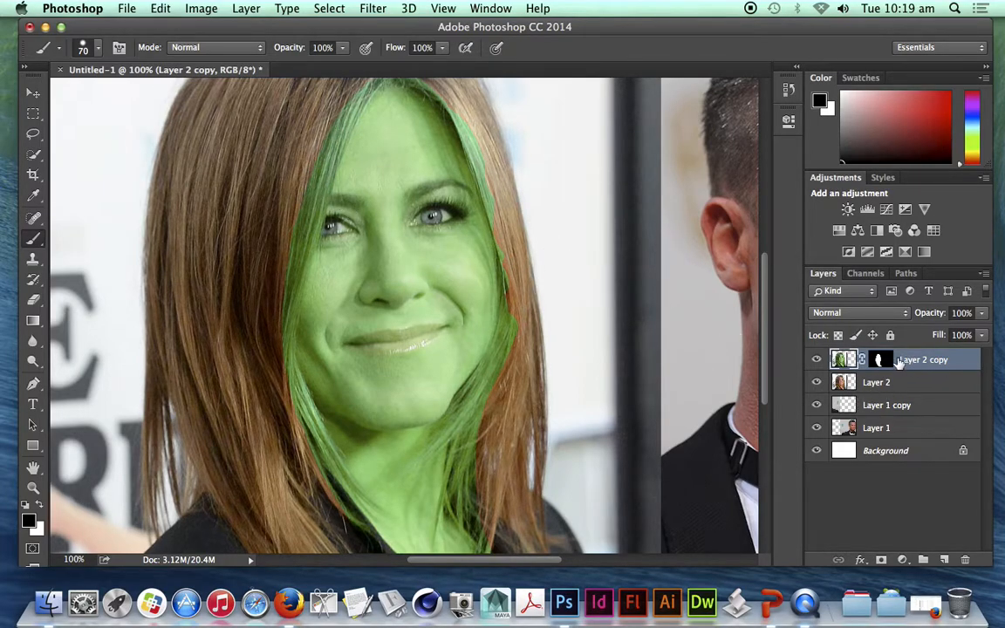
- Make the Layer 2 copy mask the painting target and collapse its mask properties
double_click(883, 360)
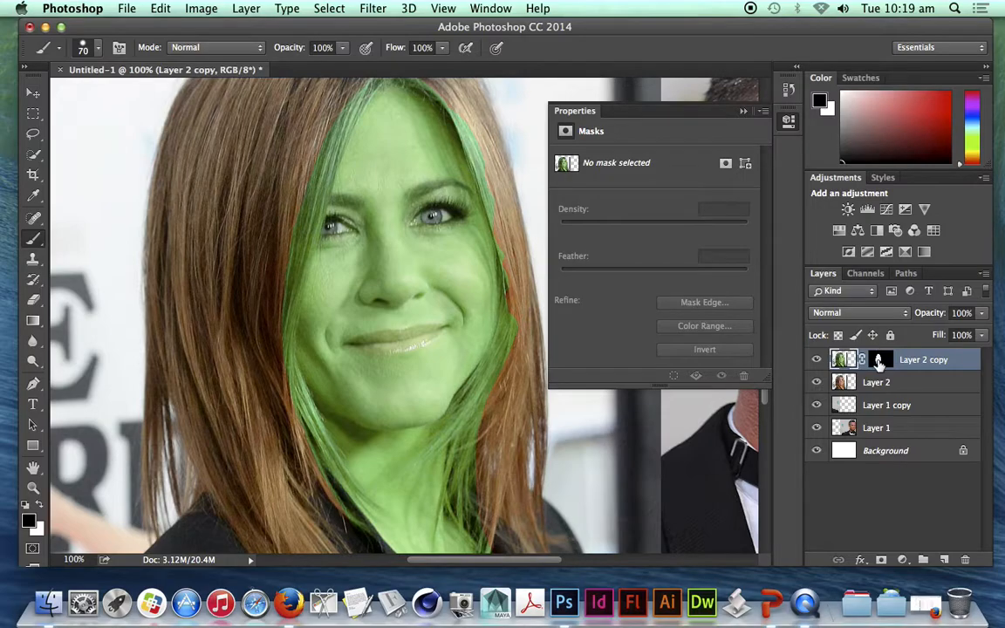
click(879, 362)
click(789, 122)
- Paint white on the mask over the hair beside the left side of the forehead
mouse_move(293, 150)
mouse_down()
mouse_move(283, 229)
mouse_move(307, 162)
mouse_move(279, 199)
mouse_up()
key(z)
key(x)
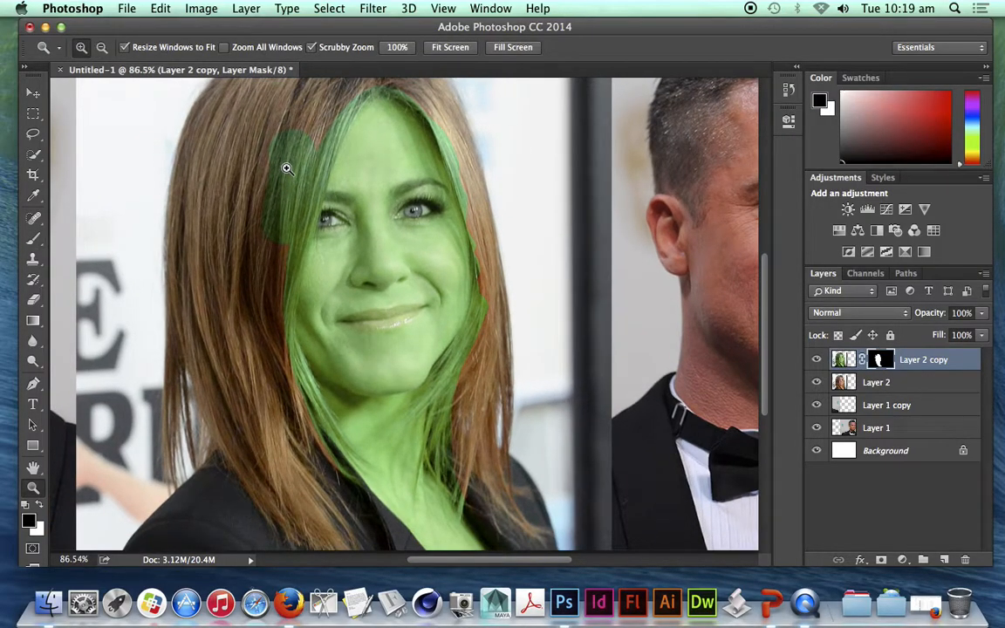
key(b)
key(x)
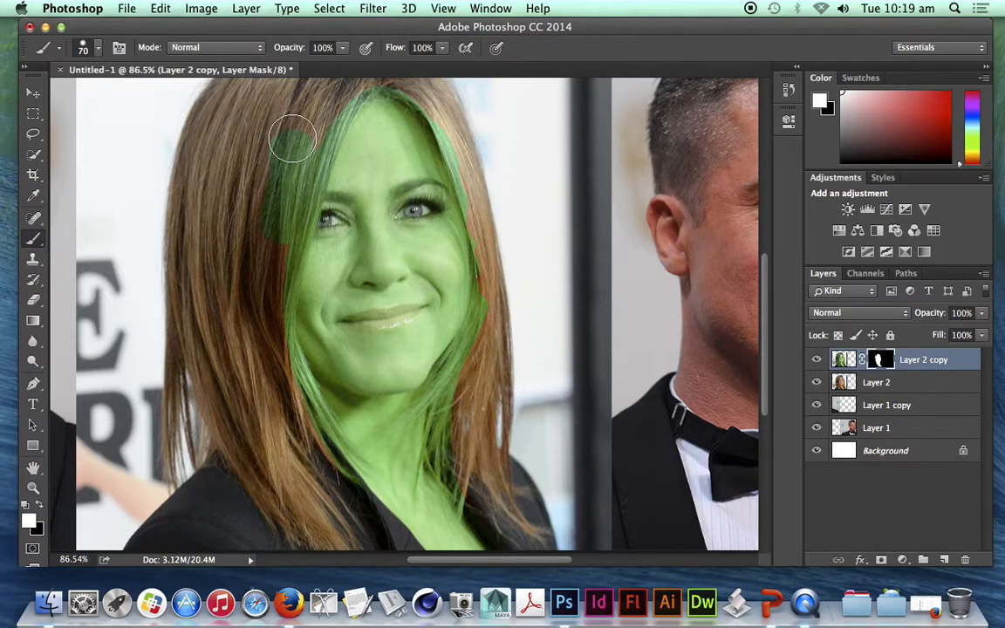
drag(292, 139, 237, 281)
- Paint black on the mask over the green-tinted hair around the forehead, cheeks and neck
key(x)
mouse_move(255, 235)
mouse_down()
mouse_move(295, 127)
mouse_move(259, 255)
mouse_move(281, 252)
mouse_move(235, 262)
mouse_move(212, 299)
mouse_move(247, 312)
mouse_move(284, 270)
mouse_move(309, 147)
mouse_move(296, 200)
mouse_move(346, 94)
mouse_up()
drag(439, 157, 412, 193)
mouse_move(325, 129)
mouse_down()
mouse_move(384, 116)
mouse_move(440, 196)
mouse_move(467, 372)
mouse_move(444, 447)
mouse_move(468, 358)
mouse_move(435, 411)
mouse_move(475, 331)
mouse_move(425, 418)
mouse_move(470, 371)
mouse_move(427, 463)
mouse_move(435, 485)
mouse_move(439, 443)
mouse_move(419, 489)
mouse_move(435, 442)
mouse_move(430, 496)
mouse_move(487, 512)
mouse_move(438, 472)
mouse_move(468, 535)
mouse_move(427, 468)
mouse_up()
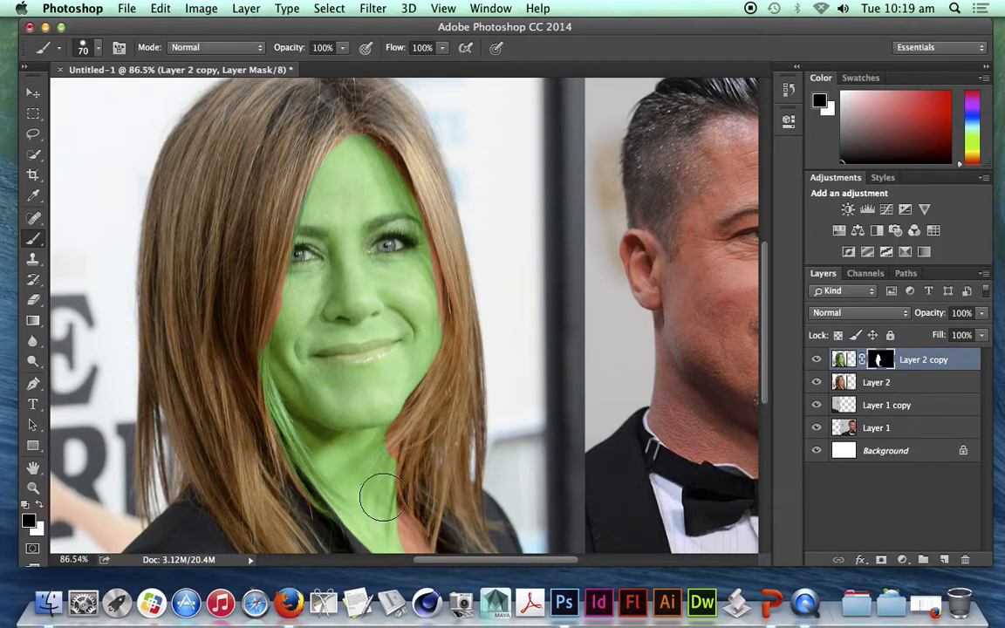
mouse_move(240, 386)
mouse_down()
mouse_move(267, 448)
mouse_move(255, 394)
mouse_move(278, 449)
mouse_up()
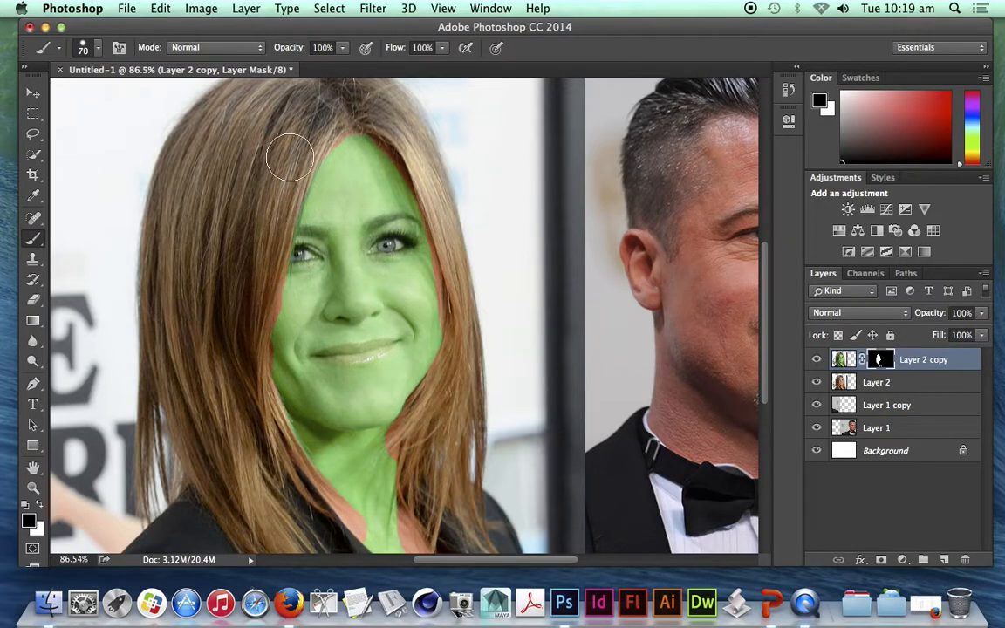
- Paint white on the mask to restore the green along the face edges and the neck
key(x)
mouse_move(430, 161)
mouse_down()
mouse_move(394, 181)
mouse_move(360, 164)
mouse_move(398, 234)
mouse_up()
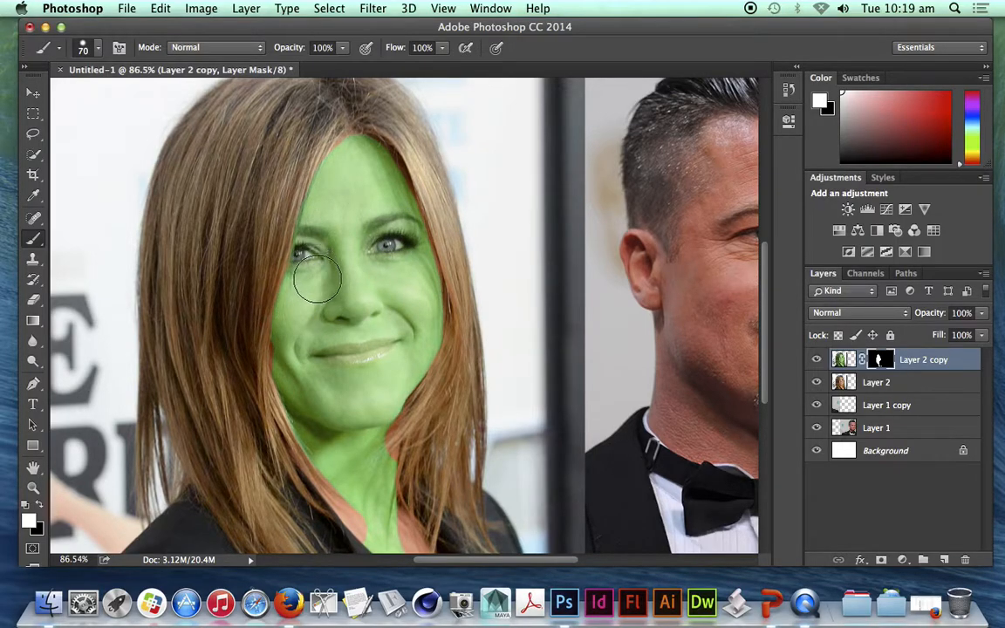
mouse_move(375, 459)
mouse_down()
mouse_move(399, 550)
mouse_move(383, 529)
mouse_move(402, 553)
mouse_move(361, 509)
mouse_move(374, 525)
mouse_move(378, 496)
mouse_move(354, 461)
mouse_move(363, 444)
mouse_move(371, 456)
mouse_move(347, 457)
mouse_move(318, 419)
mouse_up()
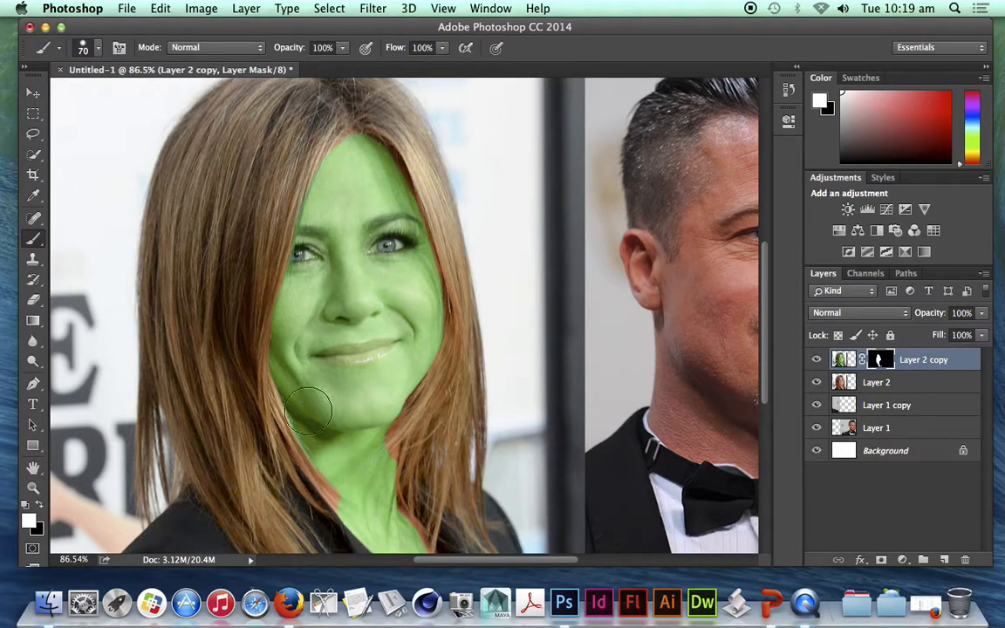
- Reduce the brush size to 15 px for close work at the forehead's right hairline
key(super+equal)
key(super+equal)
key(super+equal)
mouse_move(477, 232)
mouse_down()
mouse_move(352, 307)
mouse_move(411, 231)
mouse_move(395, 264)
mouse_move(468, 214)
mouse_up()
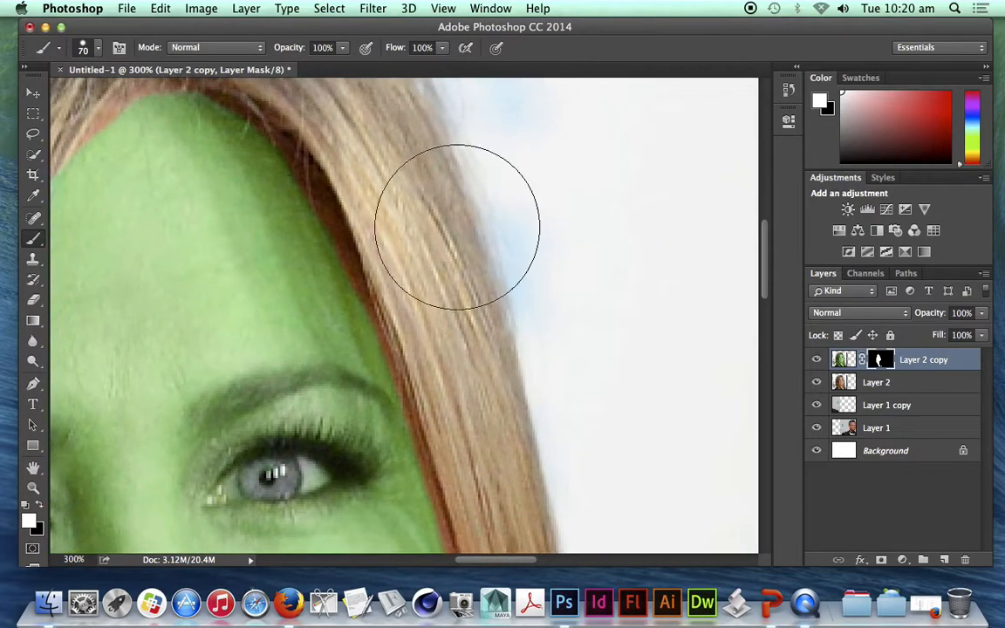
key(bracketleft)
key(bracketleft)
key(bracketleft)
key(bracketleft)
key(bracketleft)
key(bracketleft)
key(bracketleft)
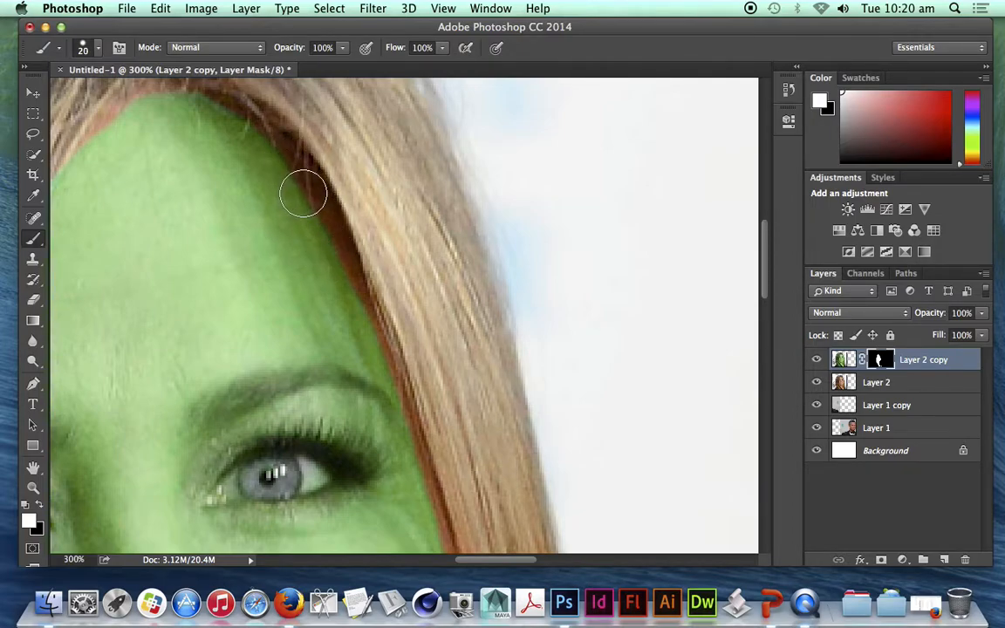
key(bracketleft)
- Set the brush opacity to 50% and paint white on the mask along the forehead's right hairline
click(342, 48)
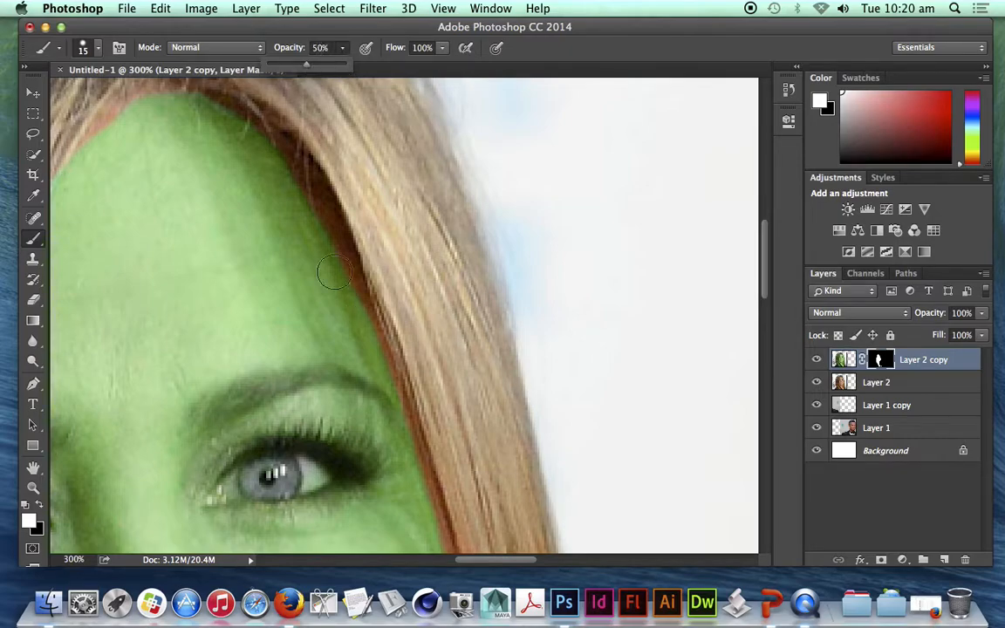
mouse_move(291, 168)
mouse_down()
mouse_move(318, 216)
mouse_move(361, 360)
mouse_up()
mouse_move(280, 199)
mouse_down()
mouse_move(262, 149)
mouse_move(232, 129)
mouse_move(290, 158)
mouse_move(233, 144)
mouse_up()
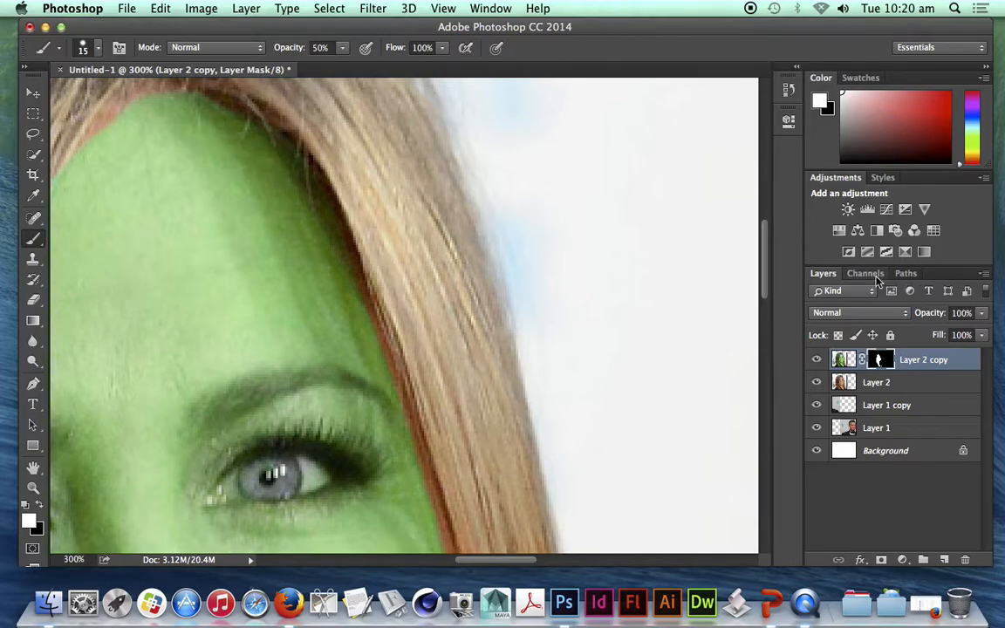
- Display only the Layer 2 copy Mask channel and build up overlapping 50% white strokes along the forehead's right edge
click(865, 273)
click(813, 375)
click(813, 291)
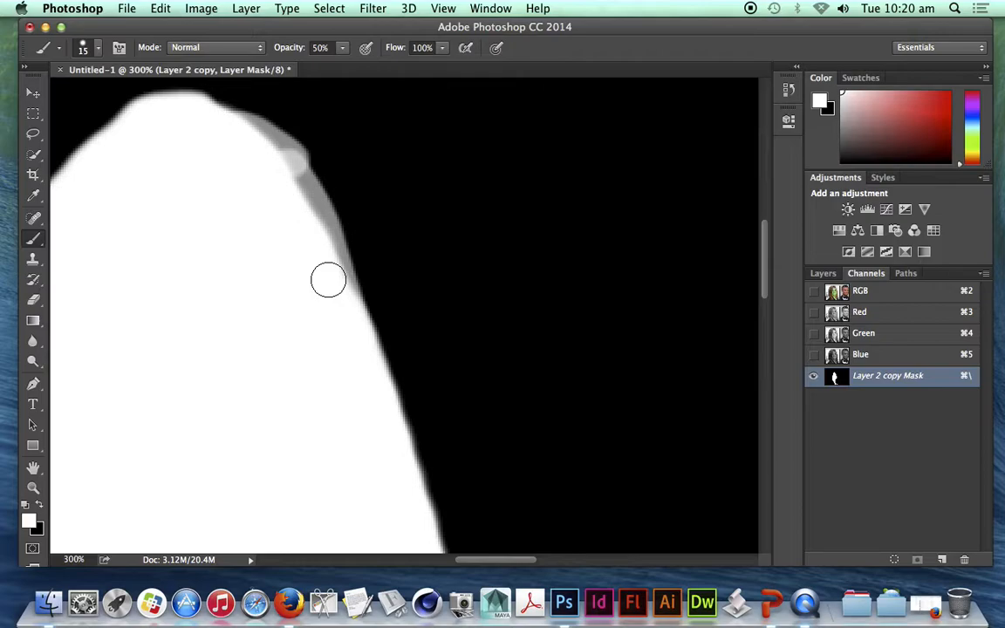
drag(285, 152, 314, 216)
mouse_move(254, 140)
mouse_down()
mouse_move(277, 155)
mouse_move(350, 305)
mouse_move(324, 218)
mouse_move(394, 383)
mouse_move(299, 222)
mouse_move(320, 204)
mouse_move(369, 314)
mouse_up()
mouse_move(311, 186)
mouse_down()
mouse_move(358, 261)
mouse_move(385, 365)
mouse_up()
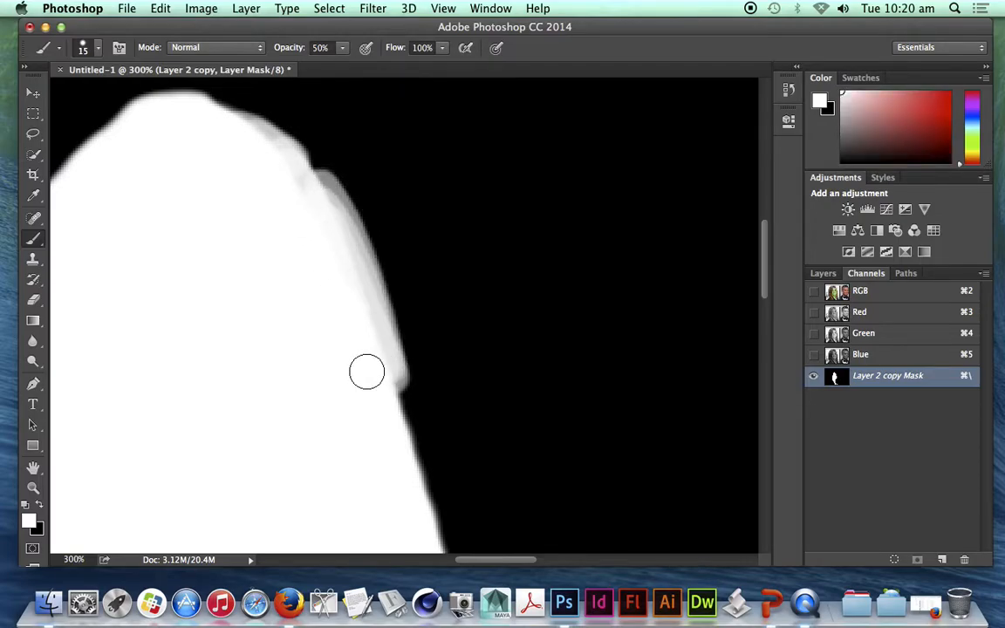
- Undo the last white mask stroke and step backward through the preceding ones at the forehead's right edge
key(super+z)
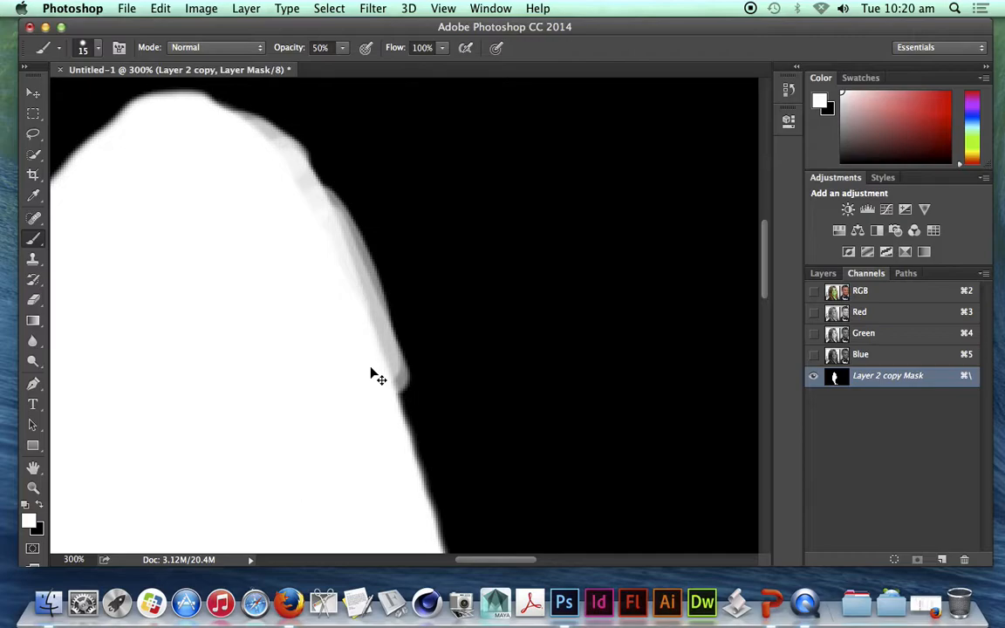
key(super+alt+z)
key(super+alt+z)
key(super+alt+z)
key(super+alt+z)
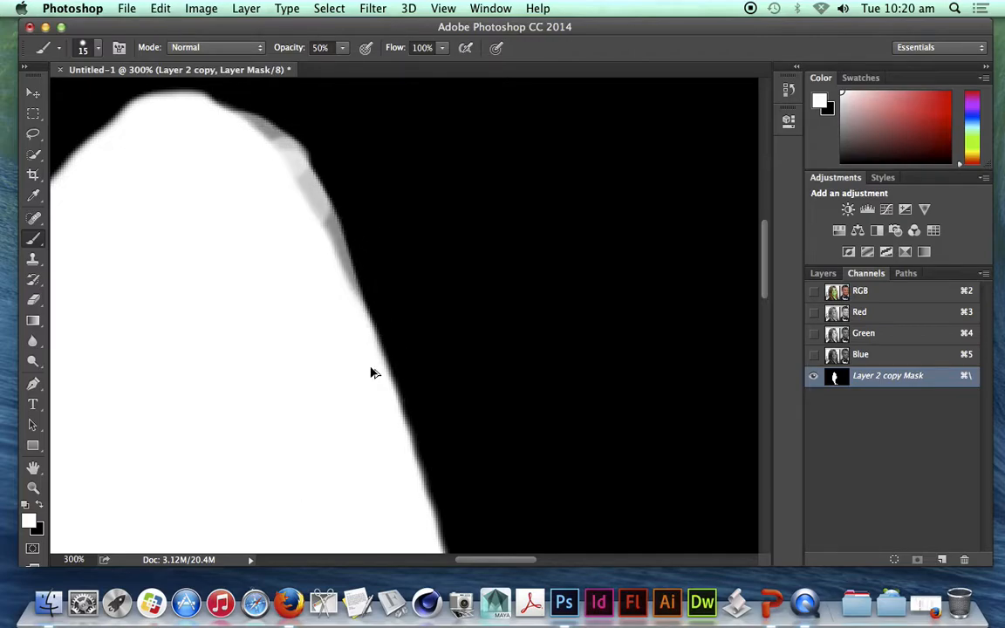
- Restore the RGB composite view and hide the Layer 2 copy Mask channel
click(813, 292)
click(813, 377)
mouse_move(523, 419)
mouse_down()
mouse_move(509, 217)
mouse_move(544, 441)
mouse_up()
drag(435, 359, 384, 216)
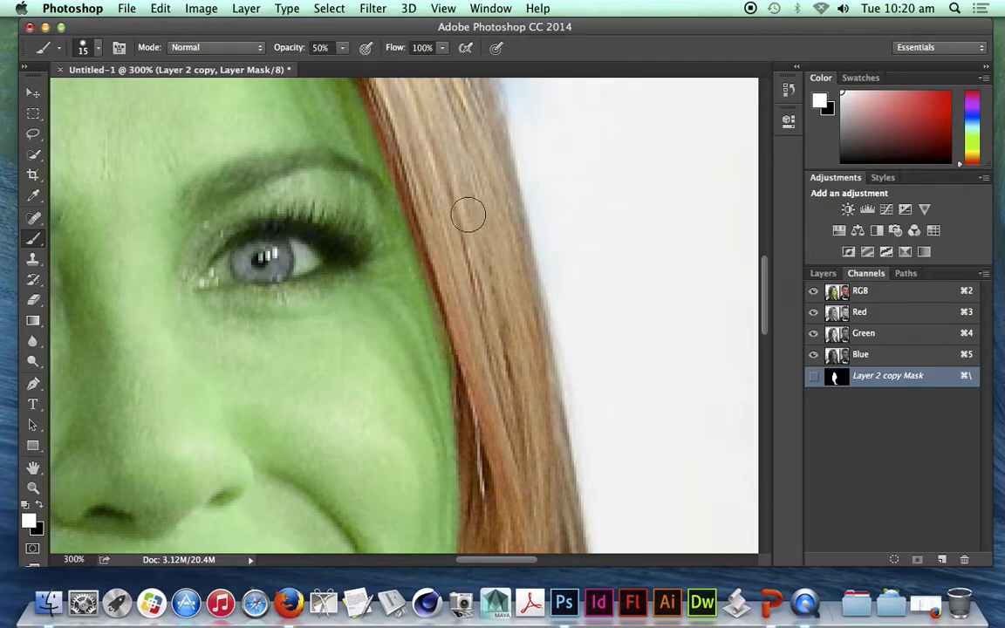
drag(470, 194, 474, 378)
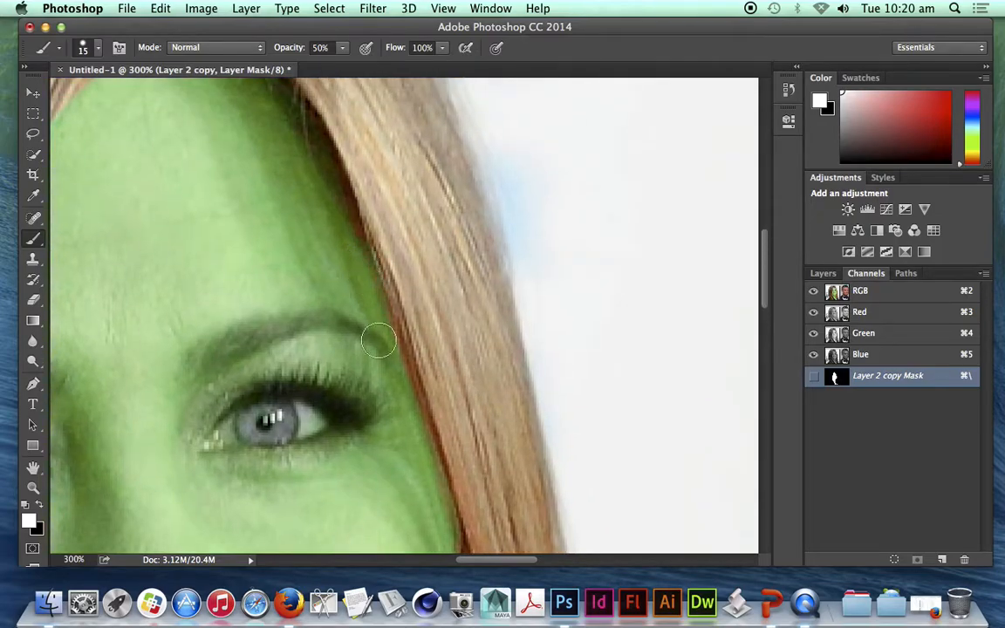
mouse_move(298, 130)
mouse_down()
mouse_move(381, 276)
mouse_move(503, 317)
mouse_up()
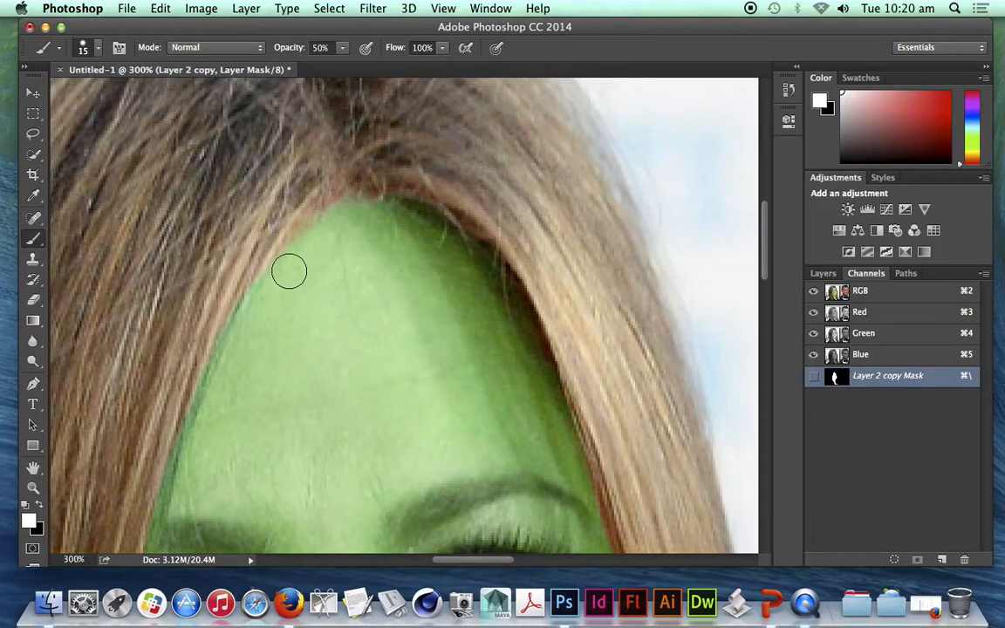
drag(381, 336, 545, 167)
mouse_move(388, 411)
mouse_down()
mouse_move(425, 301)
mouse_move(391, 415)
mouse_up()
- Paint 50% black on the mask along the left hair edge from the forehead down to the neck
key(z)
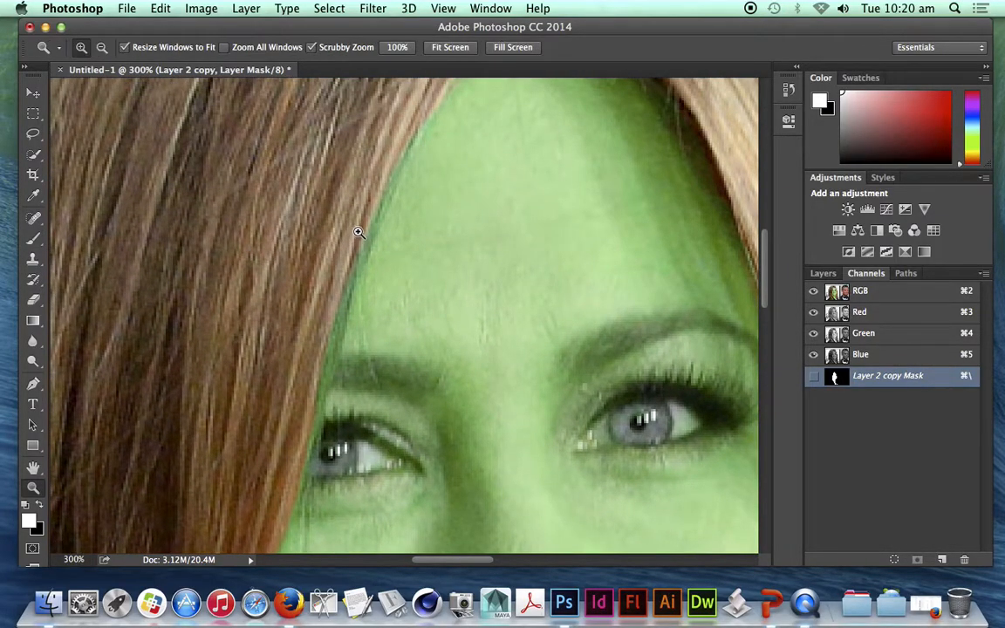
key(v)
key(b)
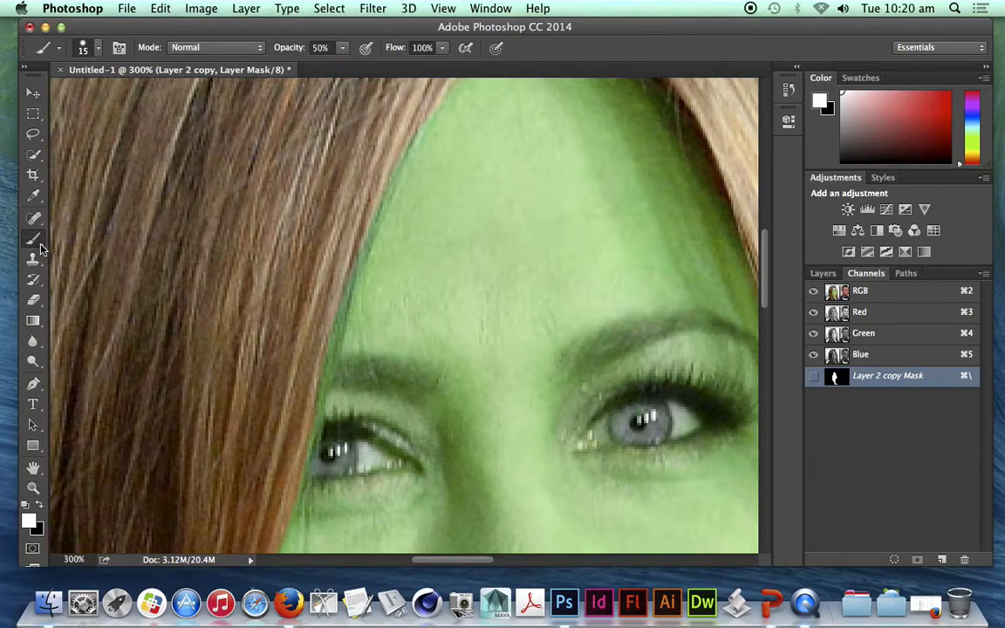
key(x)
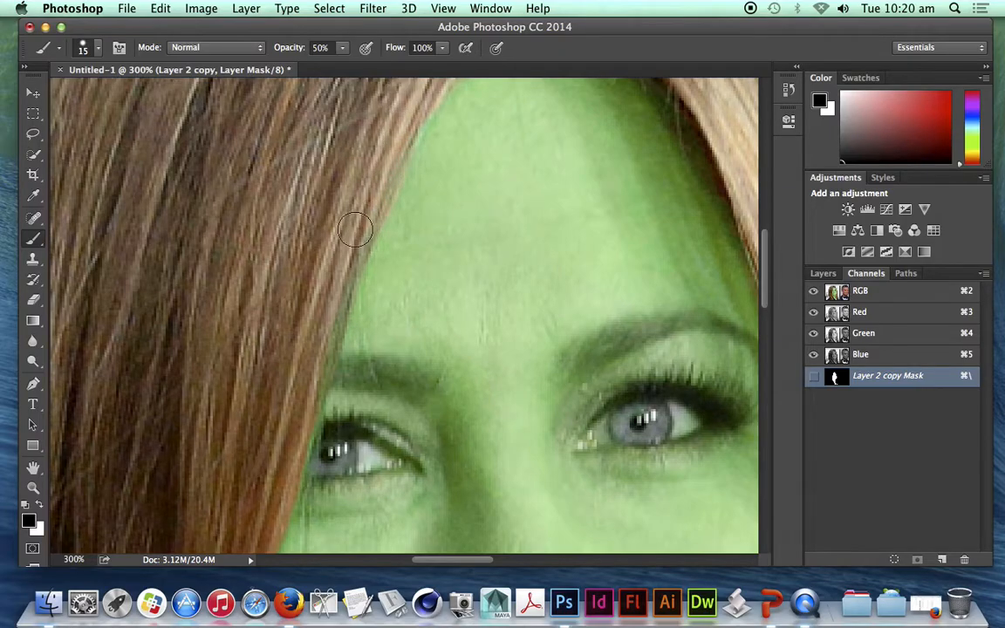
drag(406, 331, 458, 143)
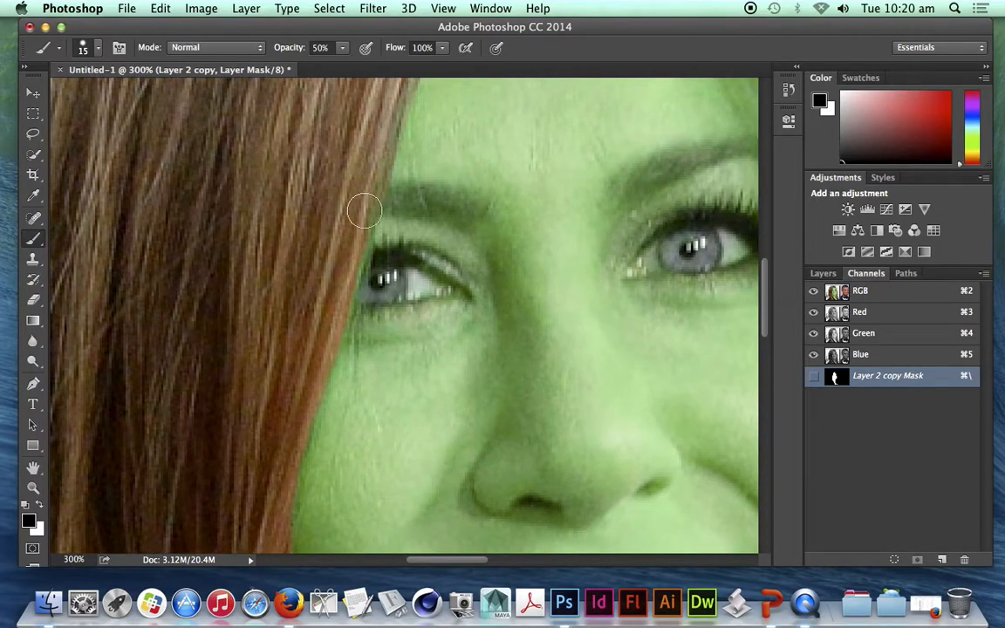
drag(340, 422, 431, 225)
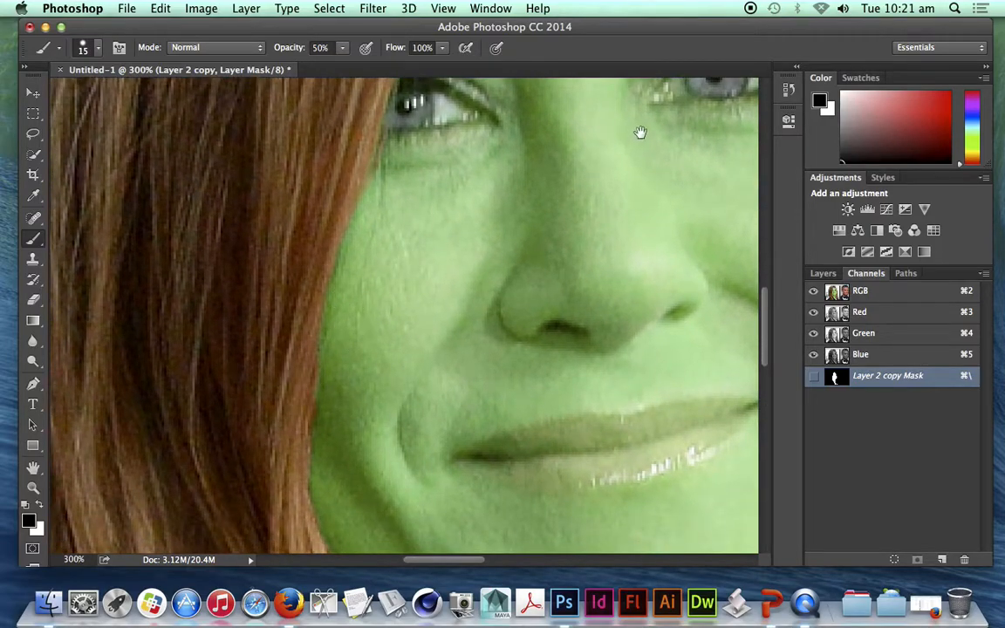
scroll(640, 132, down, 10)
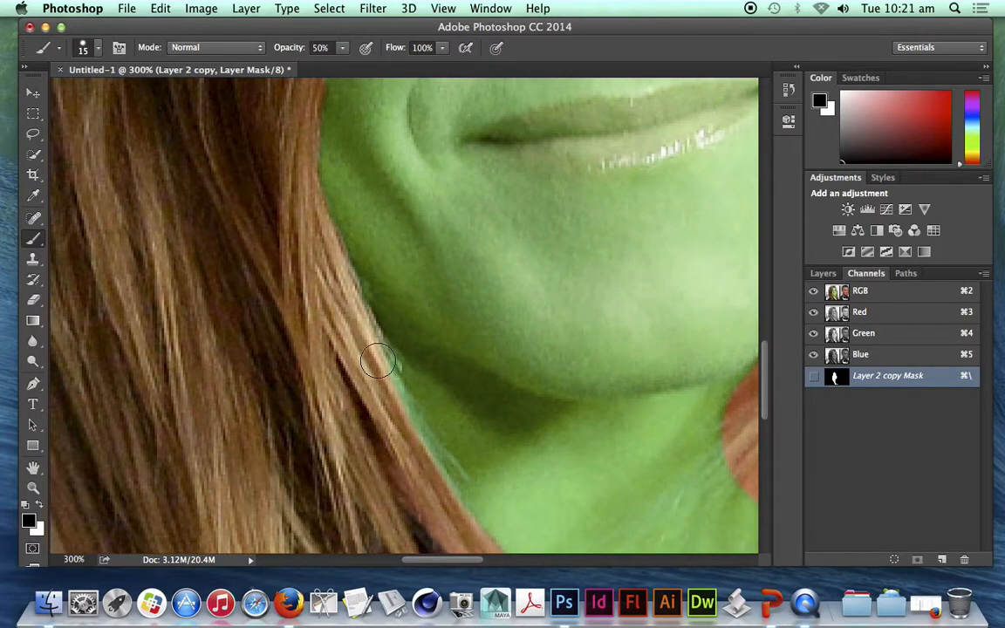
scroll(583, 326, down, 6)
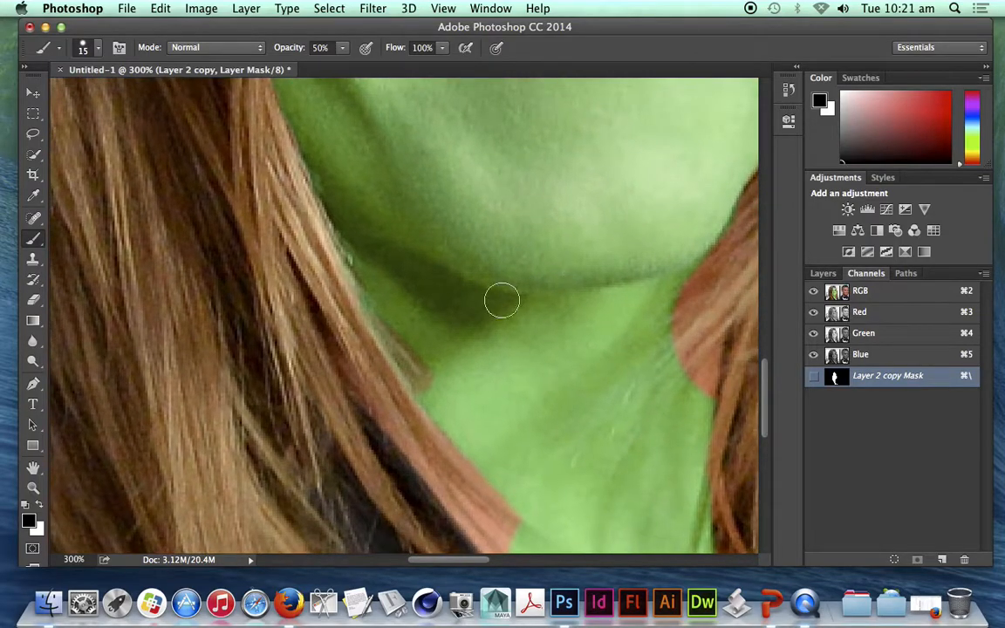
- Paint white over the over-trimmed neck edge beside the left hair and reduce the brush size to 5 px
key(x)
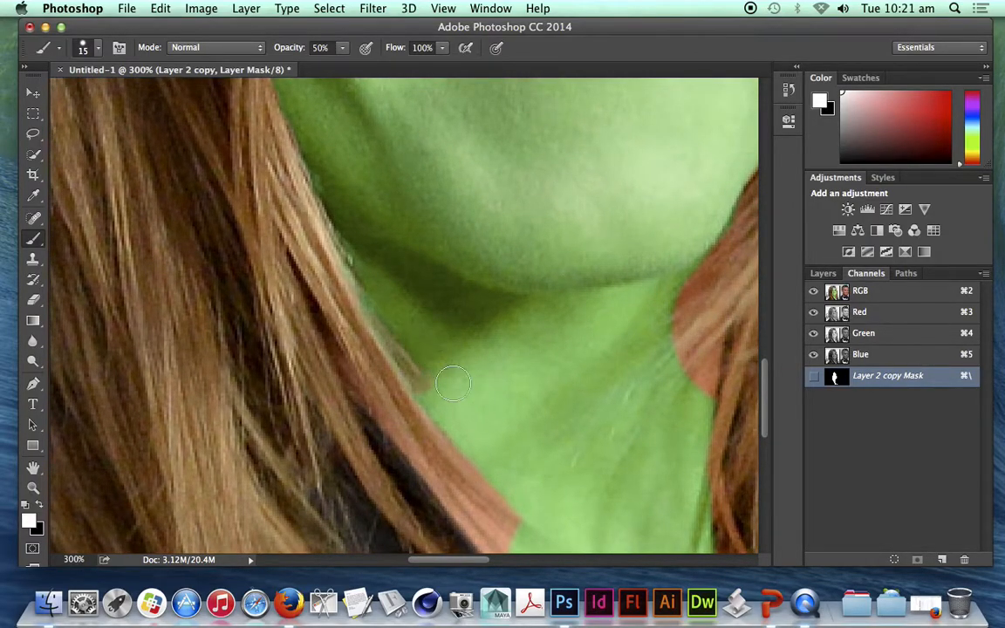
key(bracketleft)
- Change the brush size to 27 px and reduce it to 14 px
click(99, 49)
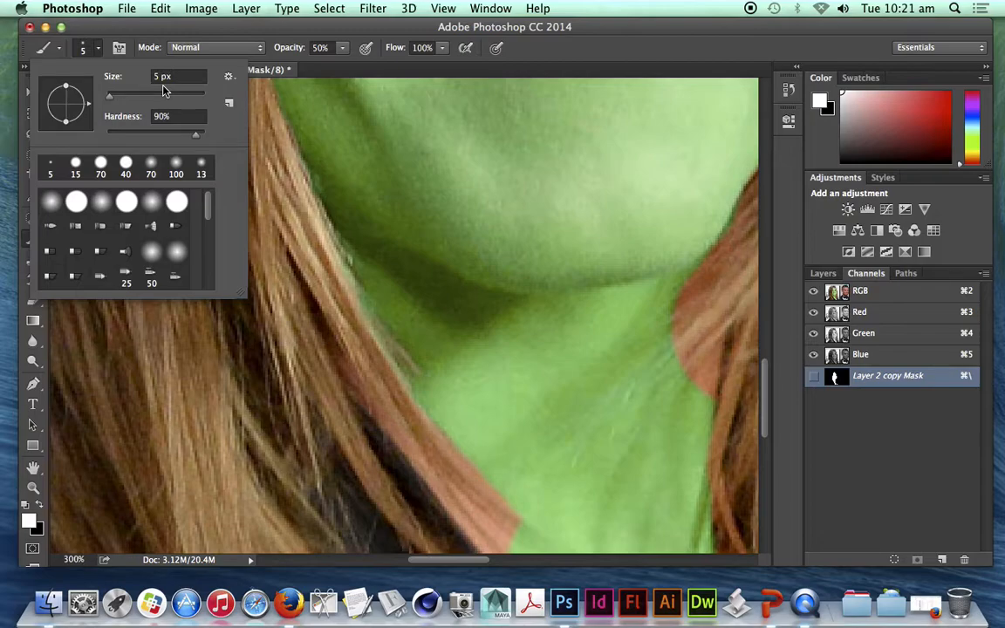
drag(109, 96, 114, 97)
key(Return)
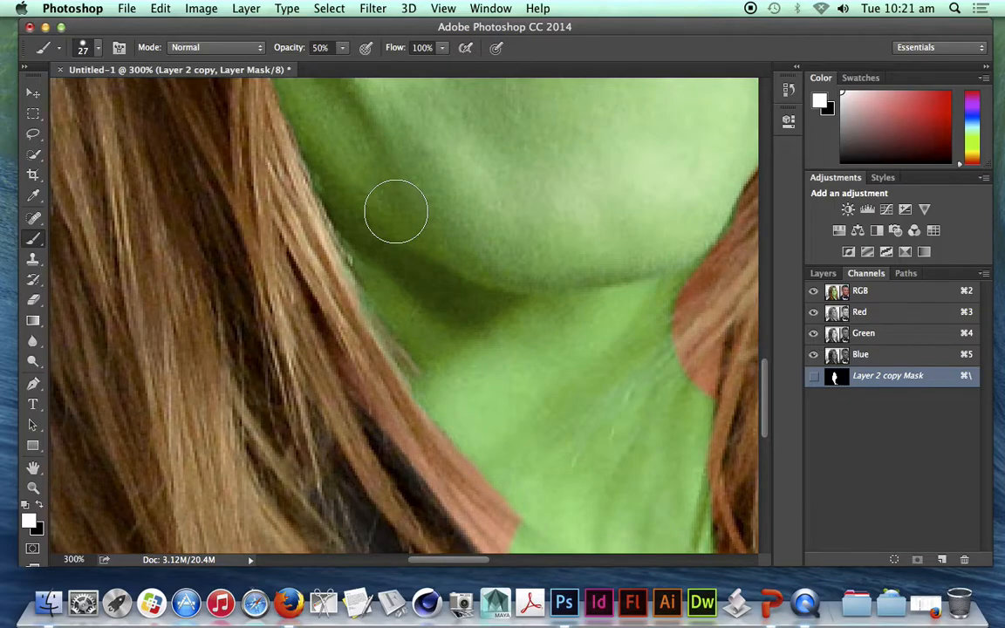
click(98, 49)
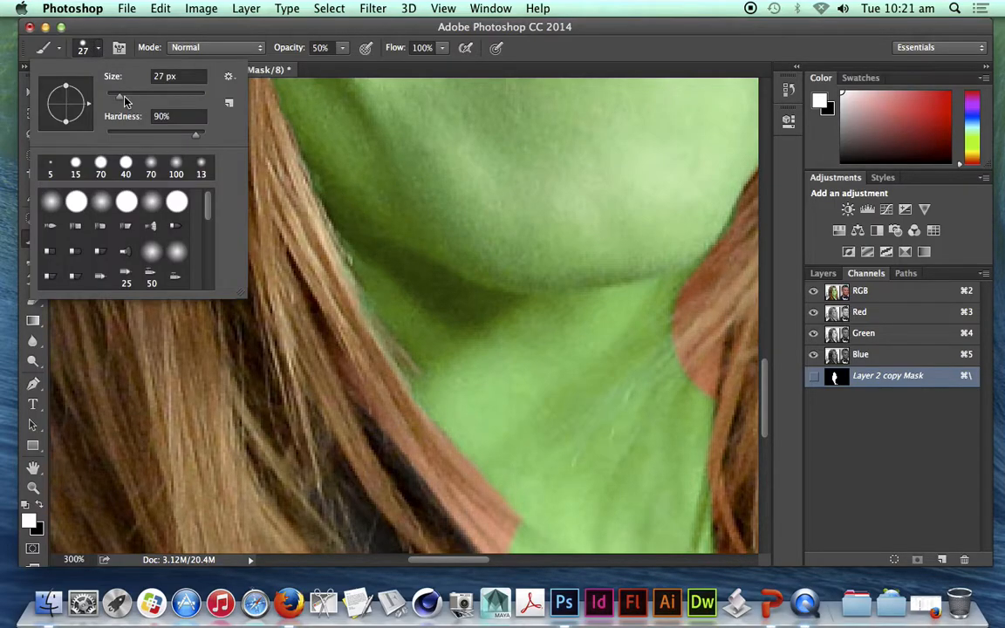
drag(125, 99, 117, 100)
key(Return)
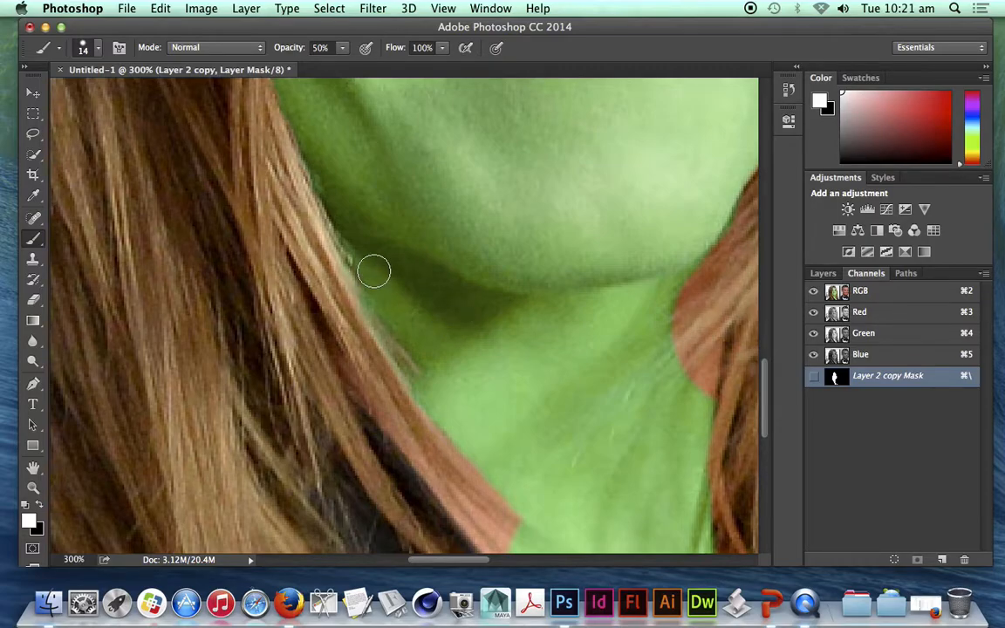
- Enlarge and shrink the brush repeatedly in small increments over the neck, finishing at 35 px
key(bracketright)
key(bracketright)
key(bracketright)
key(bracketleft)
key(bracketleft)
key(bracketleft)
key(bracketleft)
key(bracketright)
key(bracketright)
key(bracketright)
key(bracketright)
key(bracketright)
key(bracketright)
key(bracketright)
key(bracketleft)
key(bracketleft)
key(bracketleft)
key(bracketleft)
key(bracketright)
key(bracketright)
key(bracketright)
key(bracketright)
key(bracketleft)
key(bracketleft)
key(bracketleft)
key(bracketleft)
key(bracketleft)
key(bracketright)
key(bracketright)
key(bracketright)
key(bracketright)
key(bracketright)
key(bracketleft)
key(bracketleft)
key(bracketleft)
key(bracketleft)
key(bracketleft)
key(bracketright)
key(bracketright)
key(bracketright)
key(bracketright)
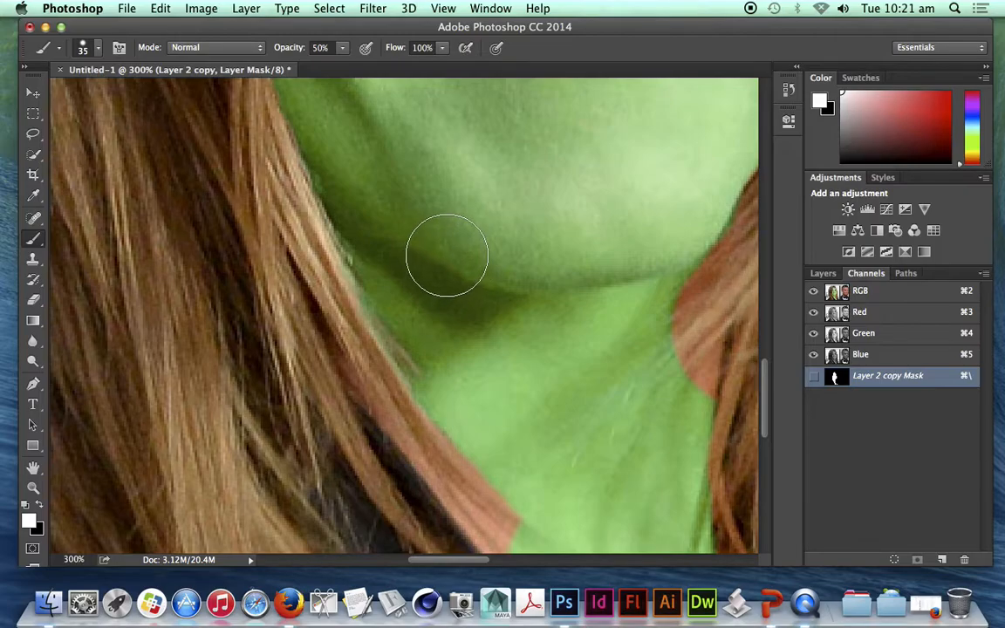
- Hide Layer 2 in the layer list to inspect the masked green face alone, and show the layer again
key(super+minus)
key(super+minus)
key(super+minus)
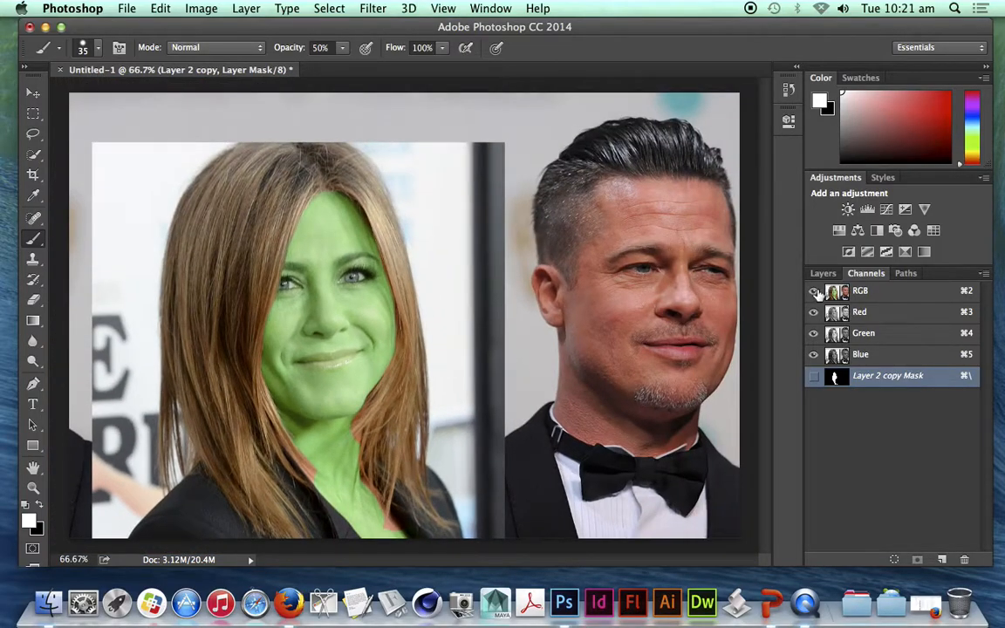
click(823, 274)
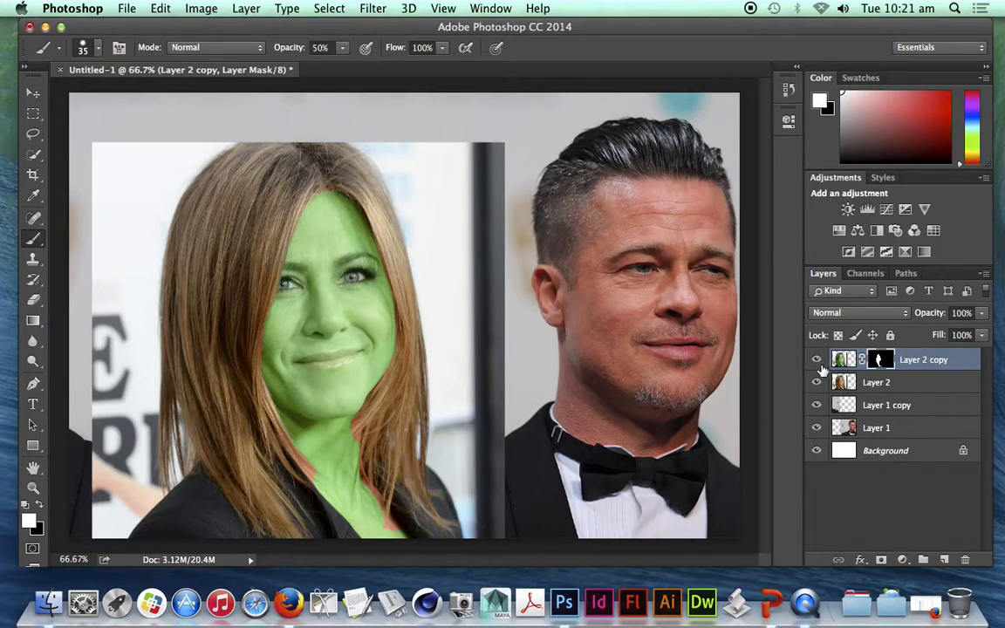
click(34, 133)
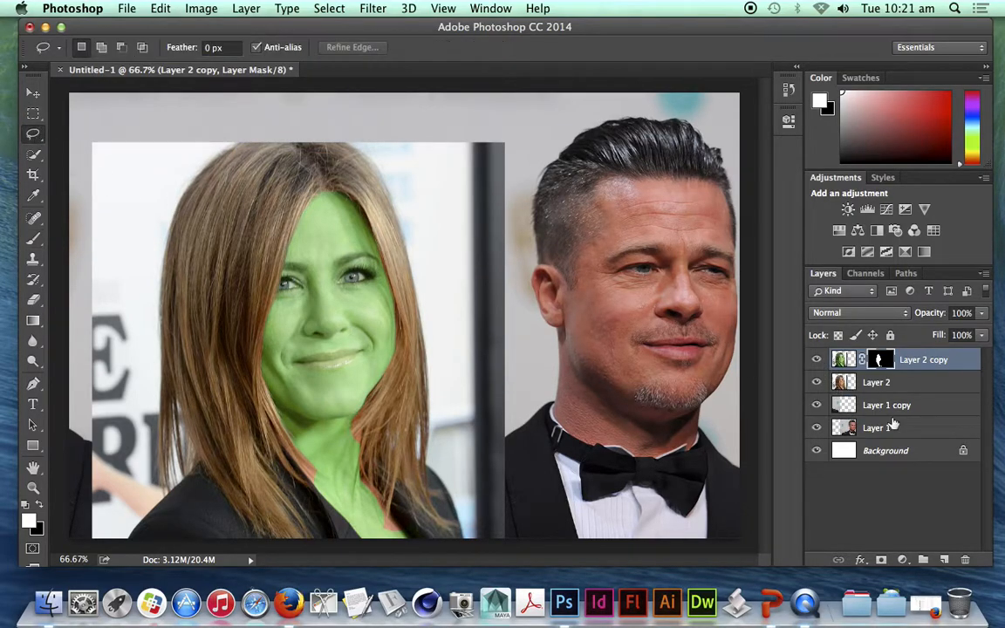
click(816, 382)
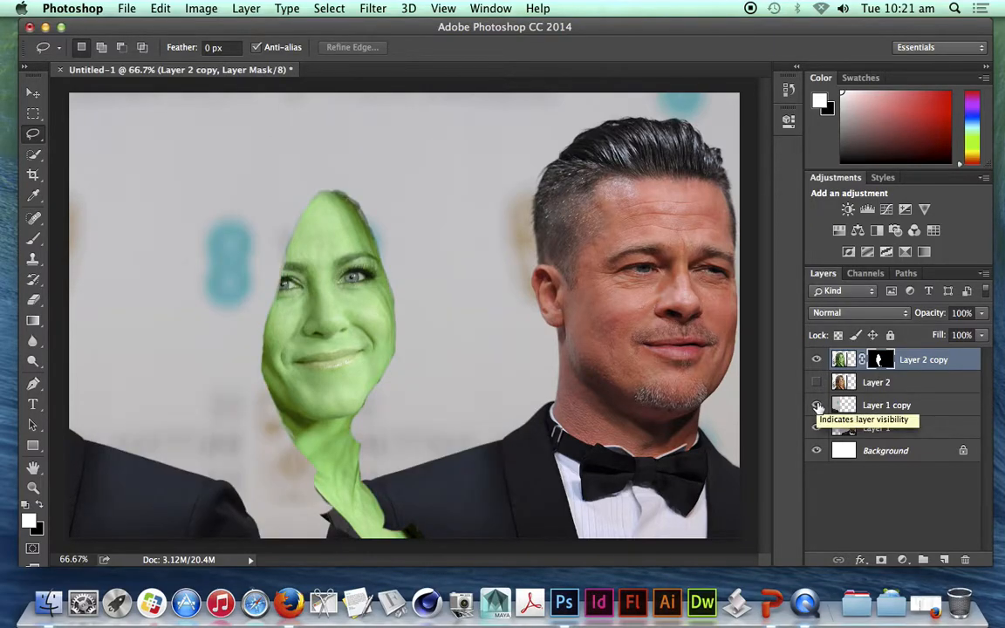
click(818, 382)
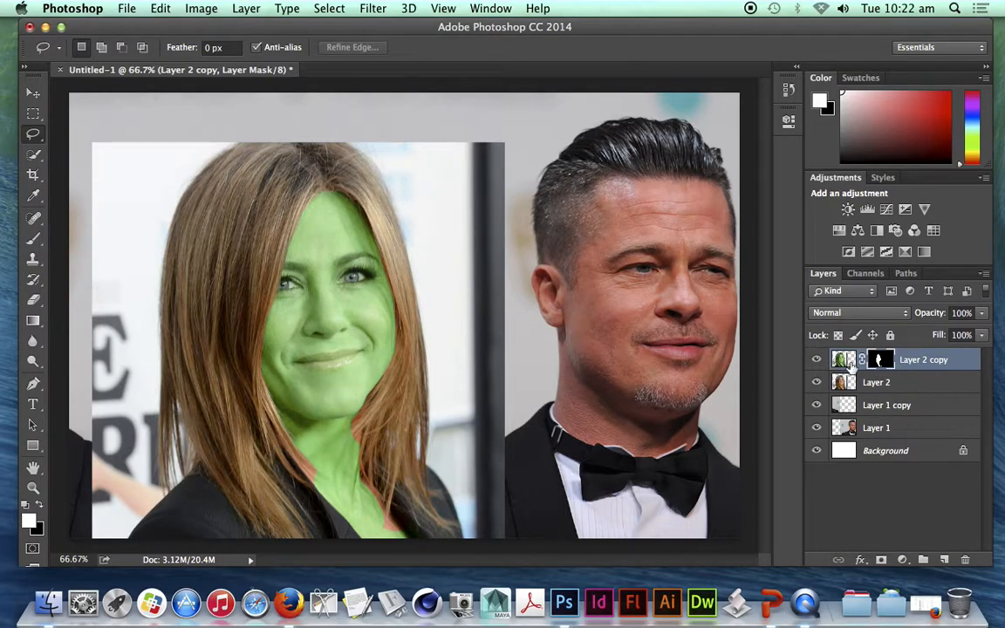
- Try the Darken blend mode on the Layer 2 copy and return it to Normal
click(905, 314)
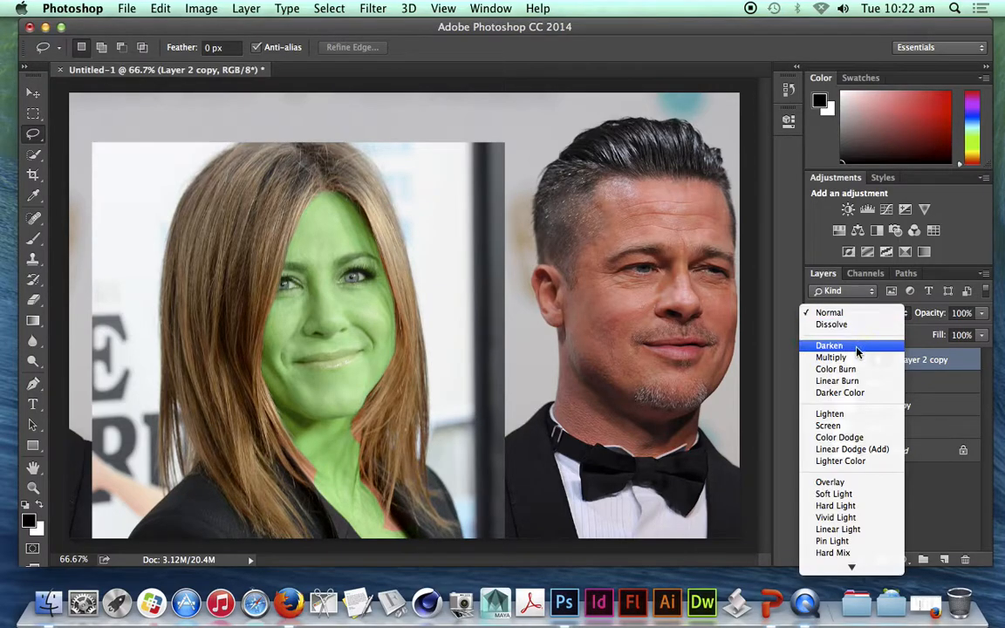
click(857, 347)
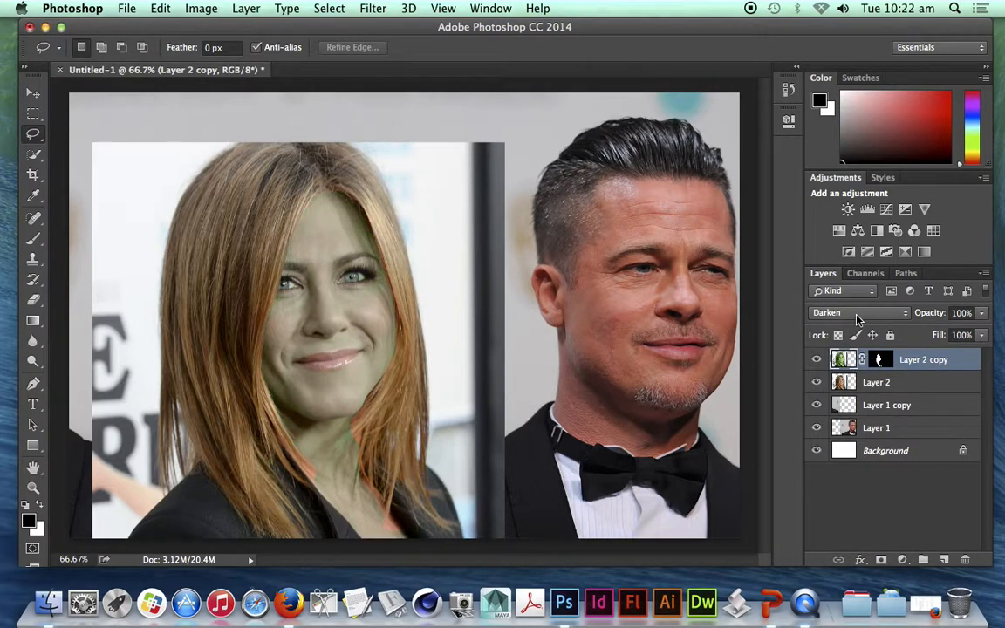
click(830, 321)
click(849, 288)
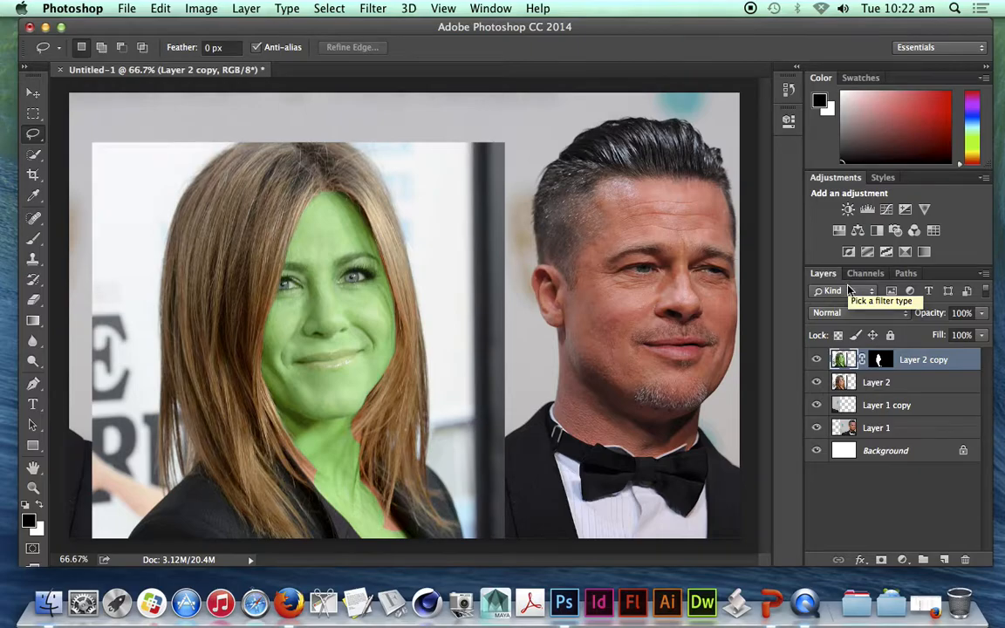
- Set the Layer 2 copy's blend mode to Dissolve and its opacity to 72%
click(844, 313)
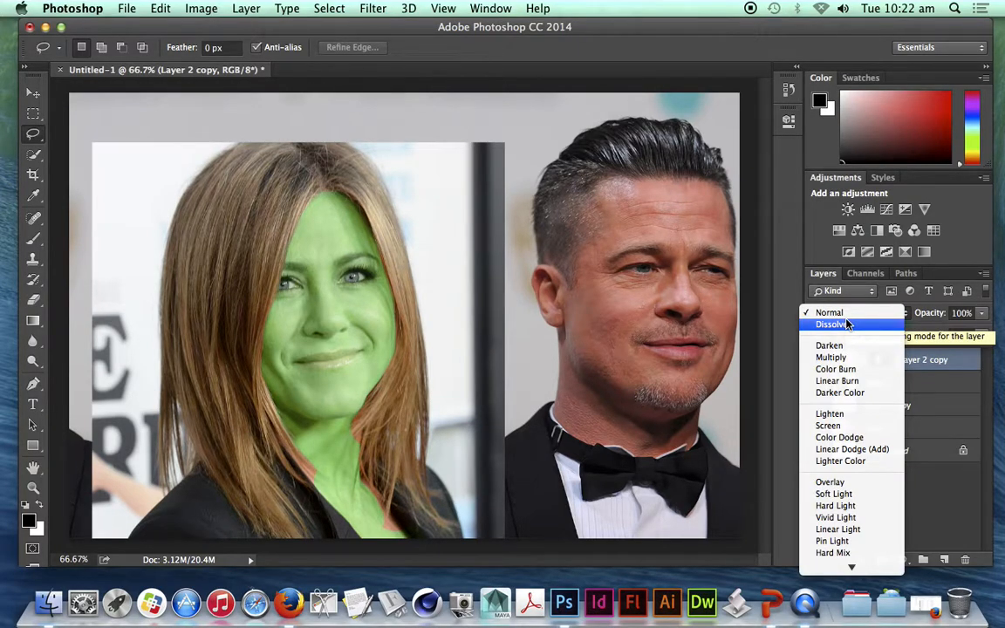
click(845, 326)
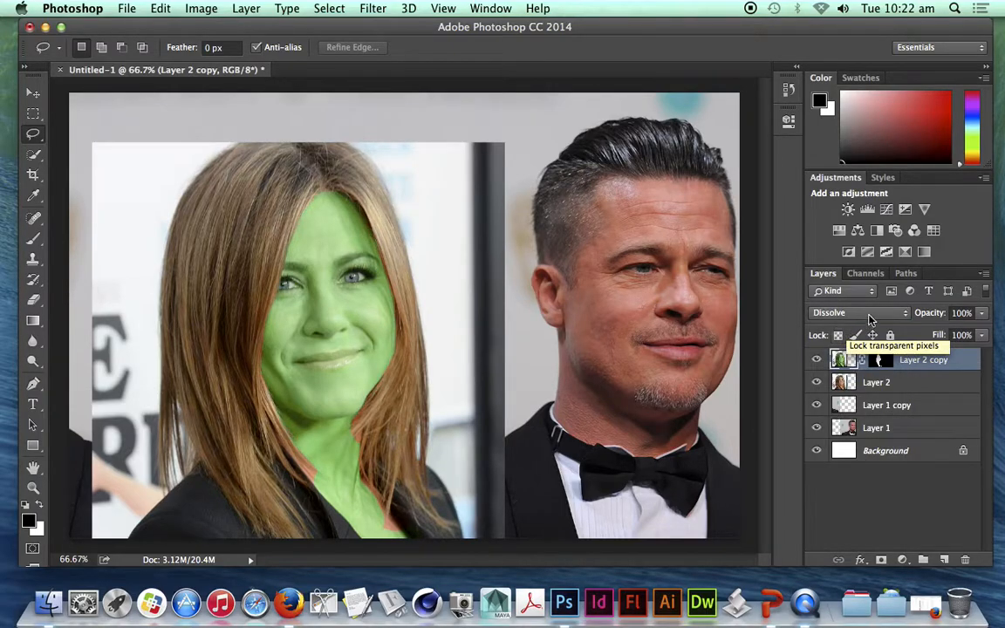
click(982, 336)
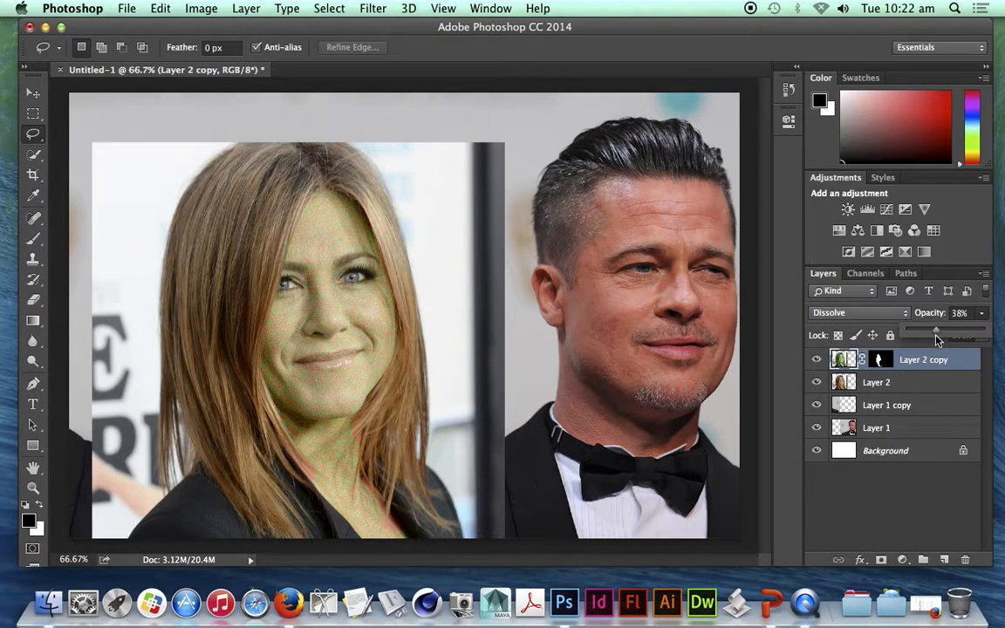
drag(939, 338, 971, 337)
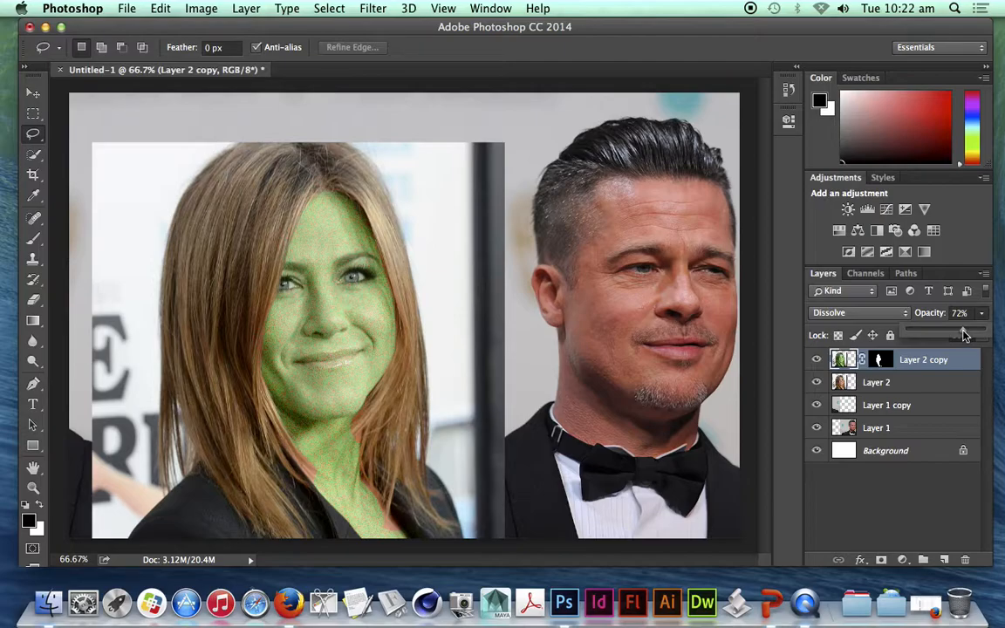
- Switch the Layer 2 copy to the Darken blend mode and restore its opacity to 100%
click(859, 312)
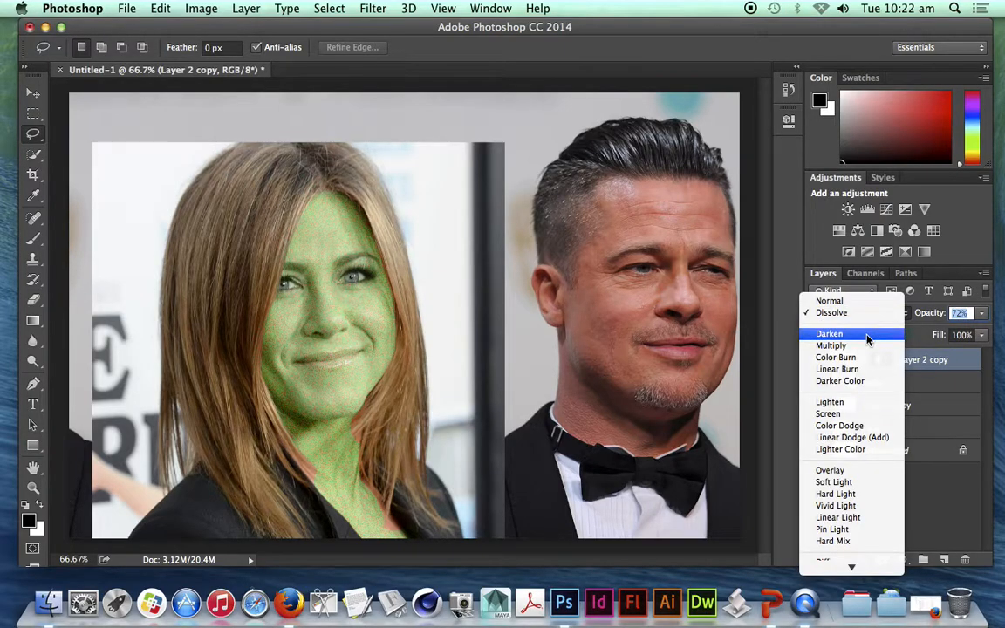
click(772, 332)
click(981, 312)
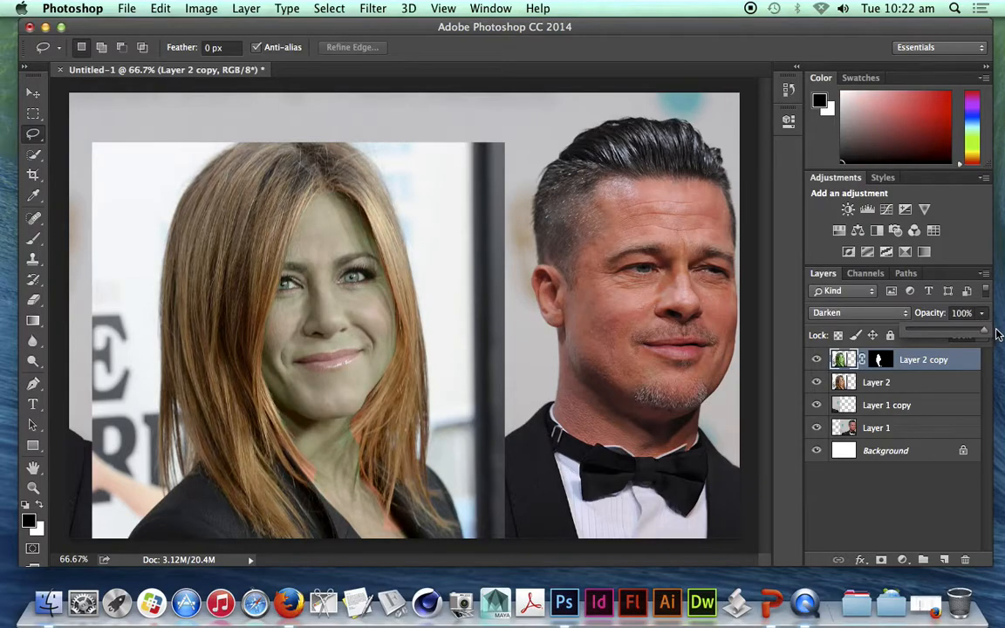
- Try the Multiply, Color Burn, Linear Burn and Darker Color blend modes on the Layer 2 copy in turn
click(875, 313)
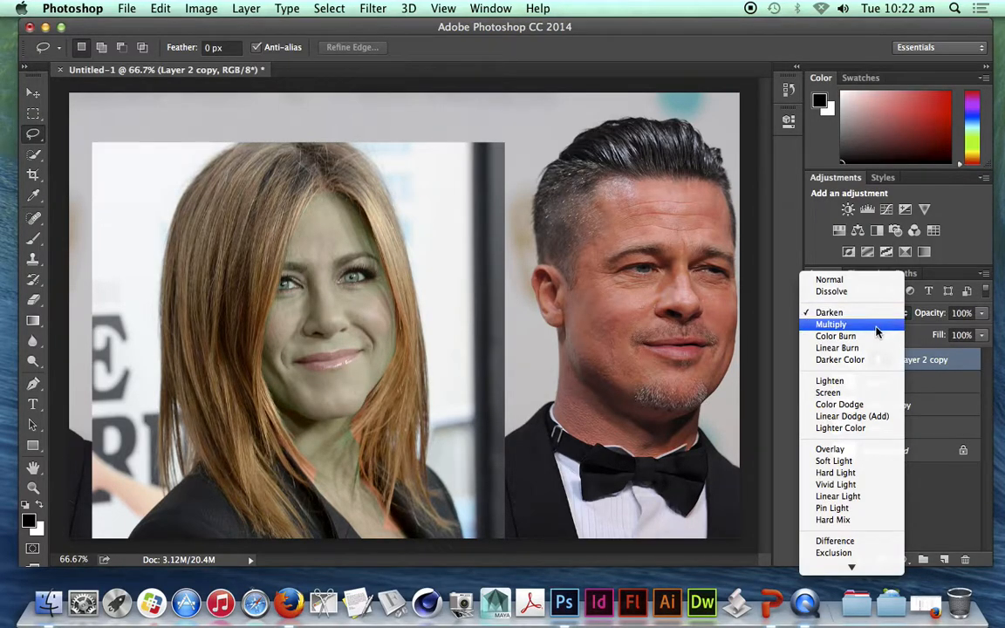
click(875, 326)
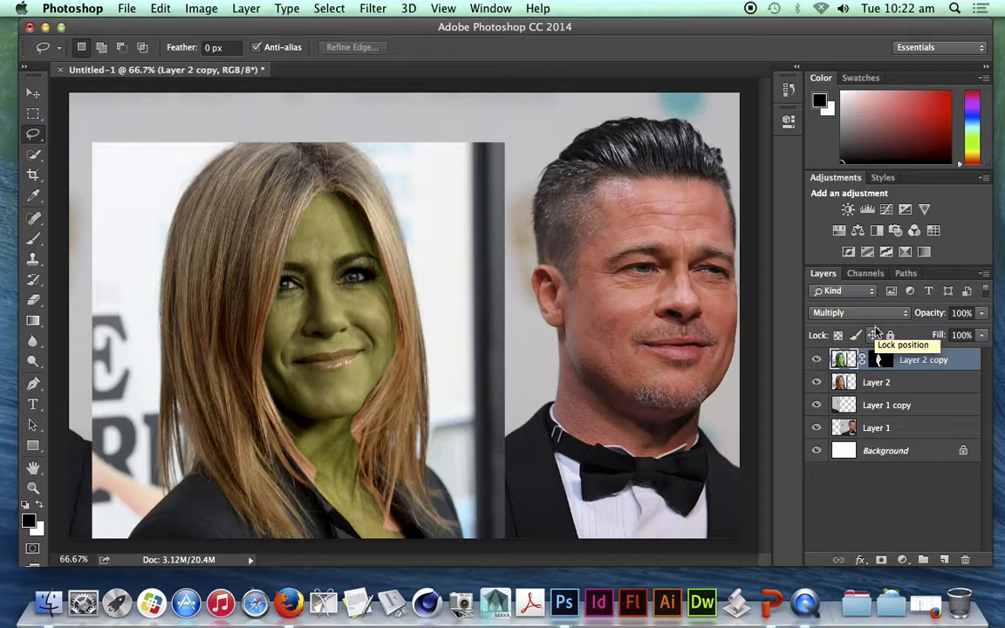
click(877, 313)
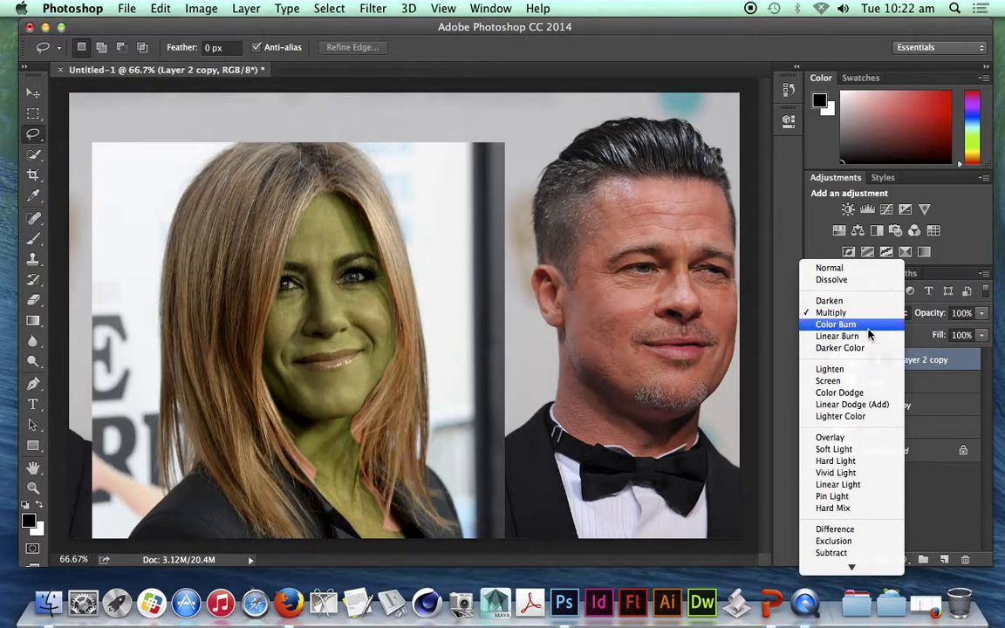
click(894, 325)
click(882, 316)
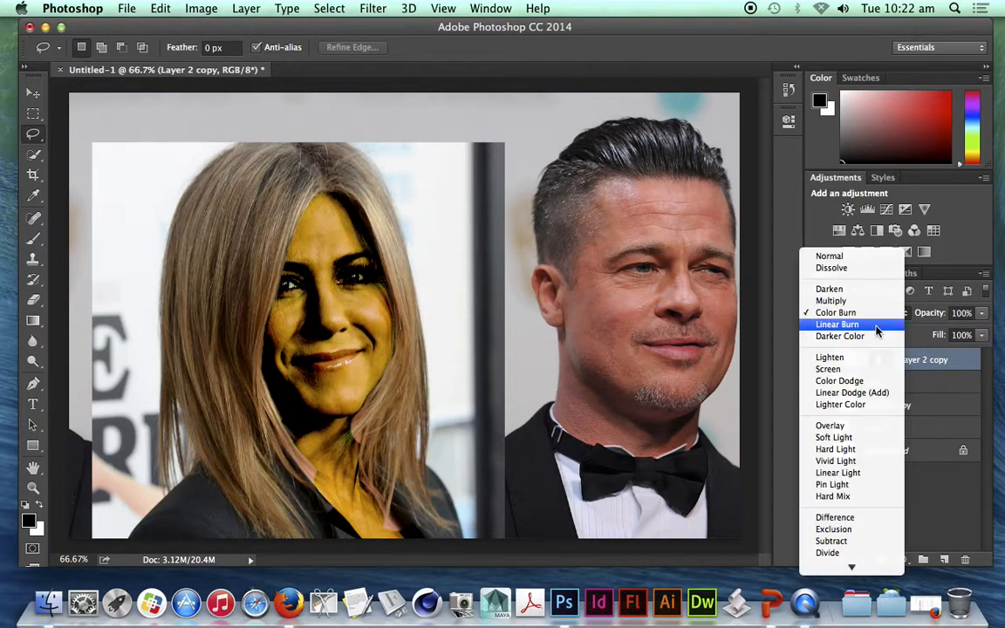
click(876, 326)
click(870, 315)
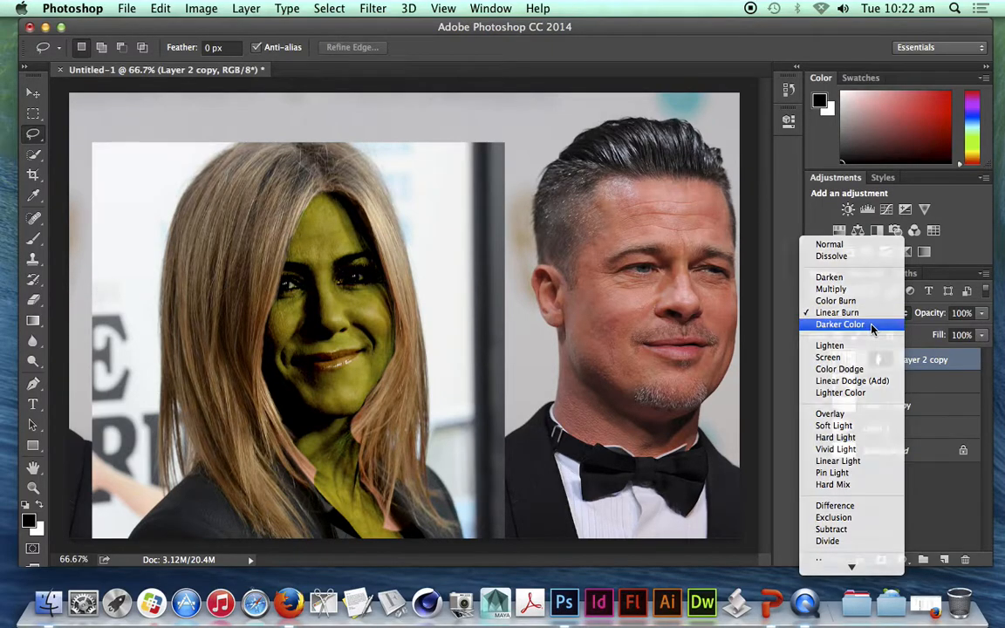
click(871, 326)
- Try the Lighten, Screen, Color Dodge and Linear Dodge (Add) blend modes on the Layer 2 copy in turn
click(873, 314)
click(873, 336)
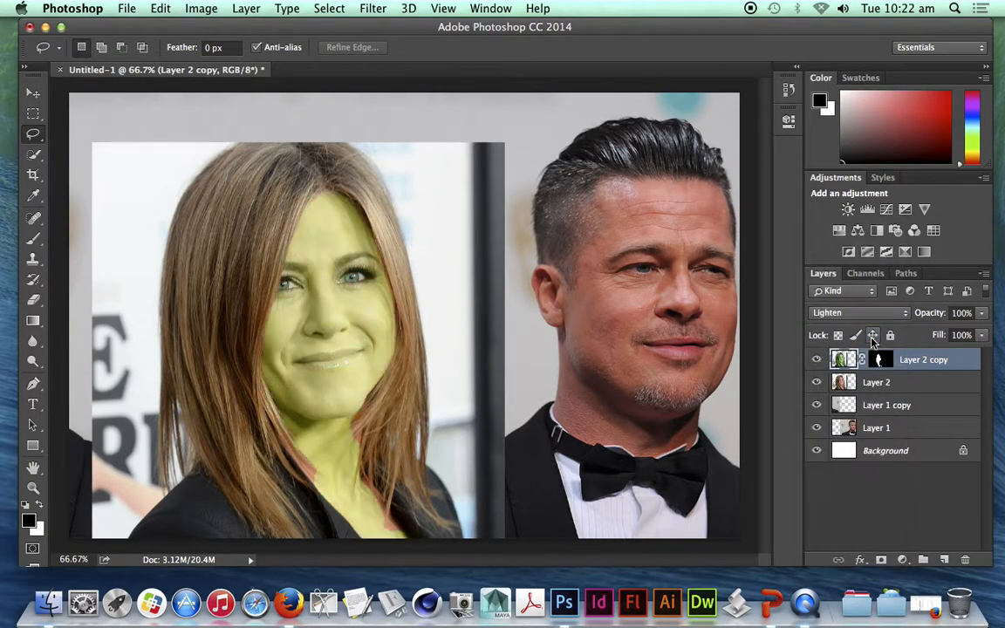
click(872, 313)
click(877, 324)
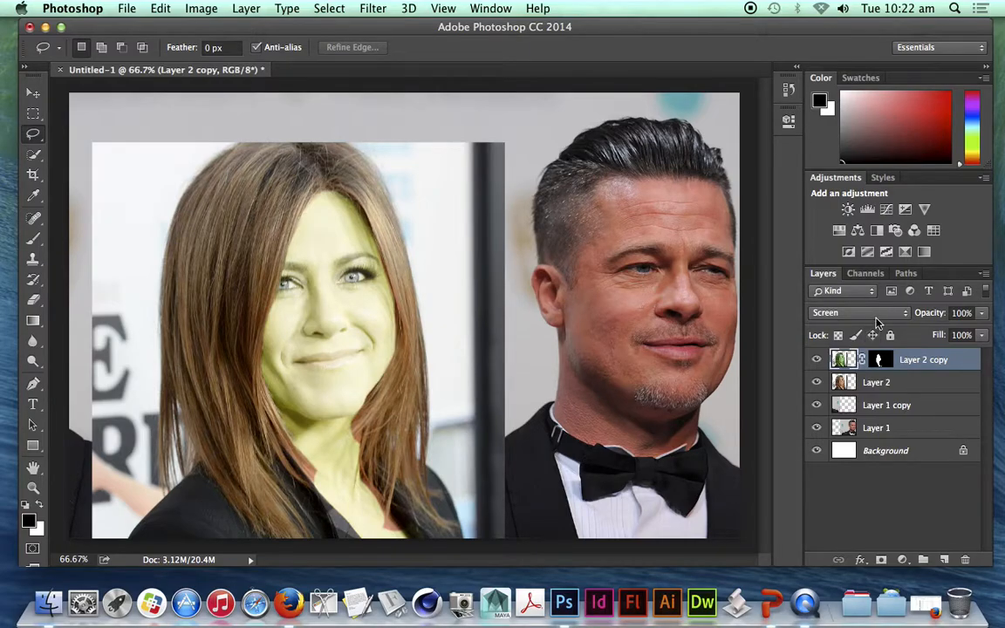
click(874, 314)
click(876, 324)
click(875, 316)
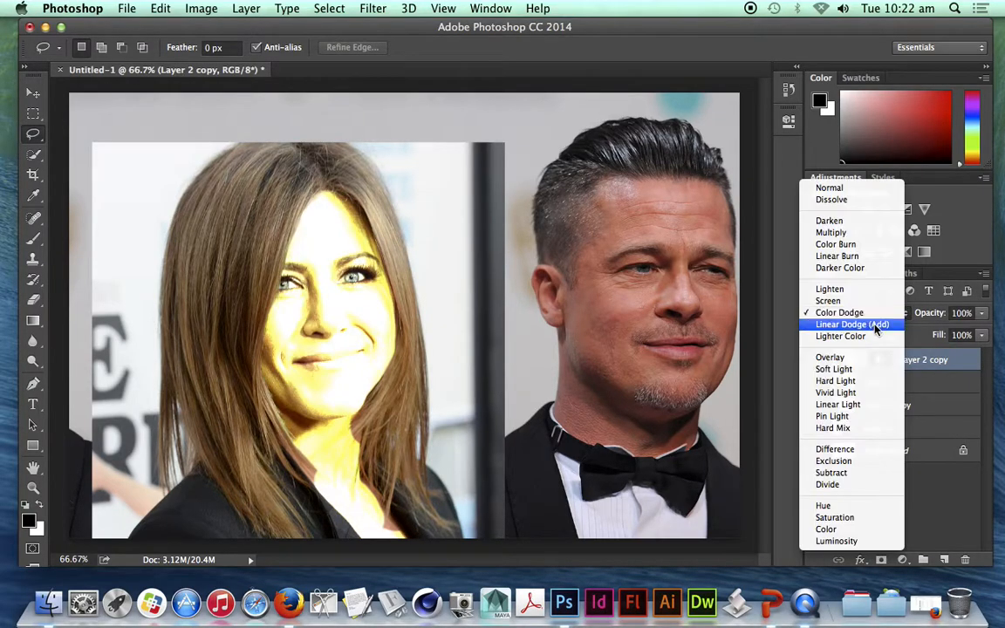
click(877, 324)
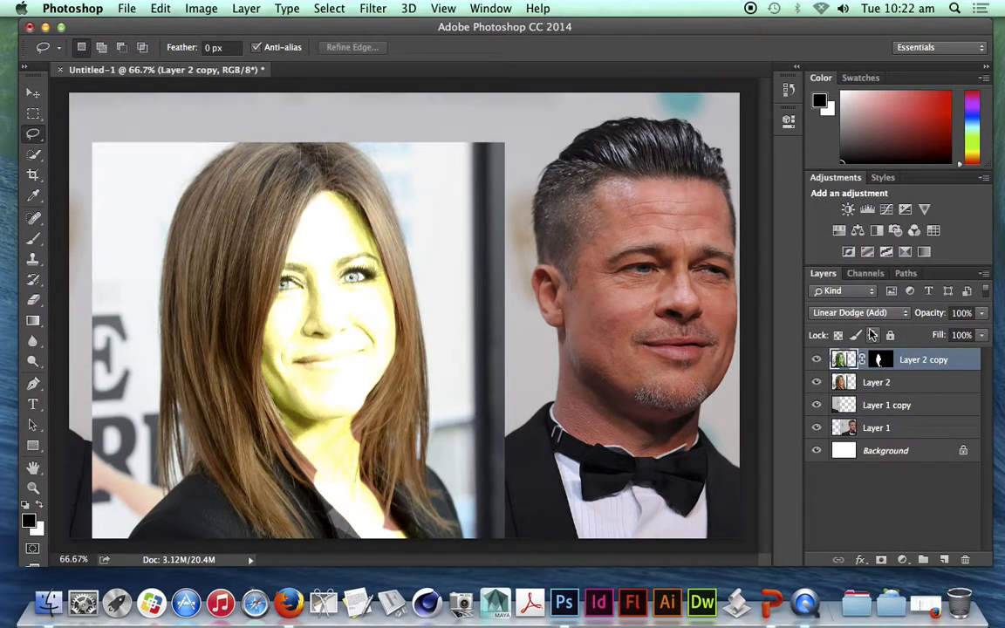
- Try the Overlay, Soft Light and Vivid Light blend modes on the Layer 2 copy in turn
click(872, 313)
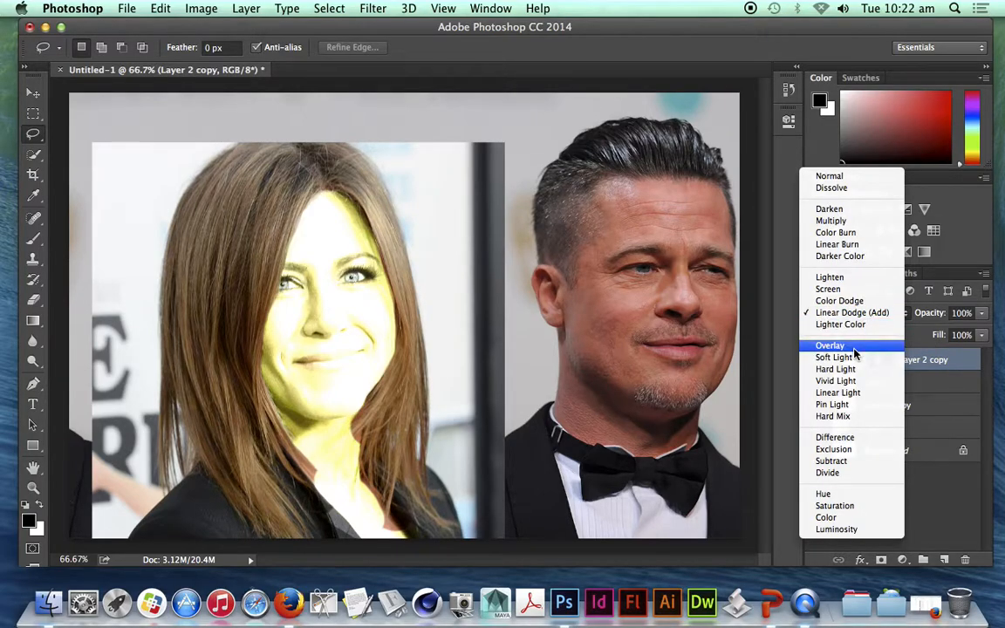
click(856, 351)
click(863, 313)
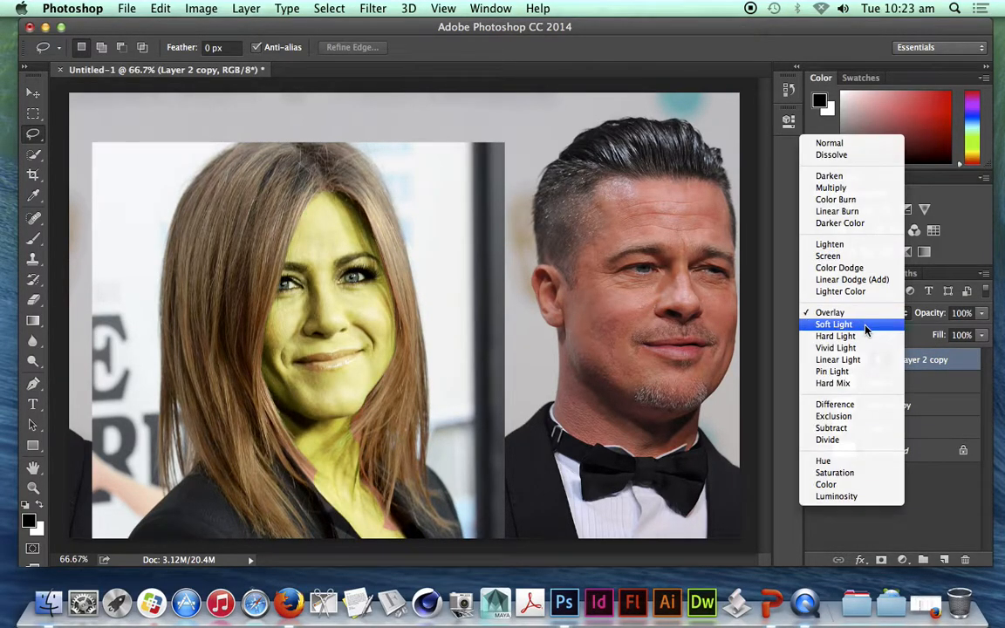
click(862, 325)
click(863, 313)
click(859, 337)
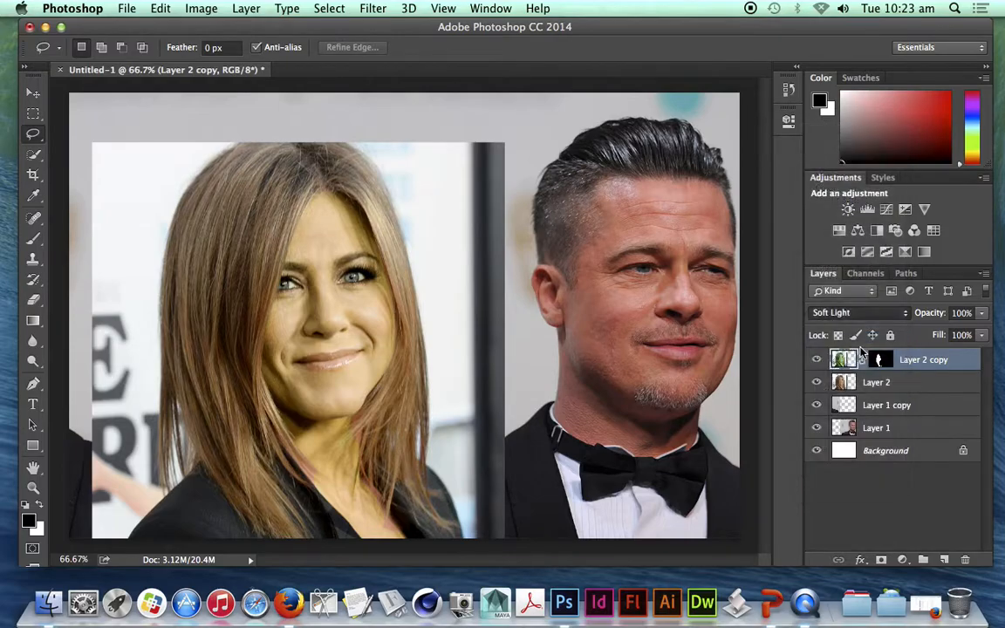
mouse_move(817, 387)
mouse_down()
mouse_move(821, 452)
mouse_move(818, 385)
mouse_up()
- Try the Linear Light, Pin Light and Hard Mix blend modes on the Layer 2 copy and return it to Normal
click(855, 312)
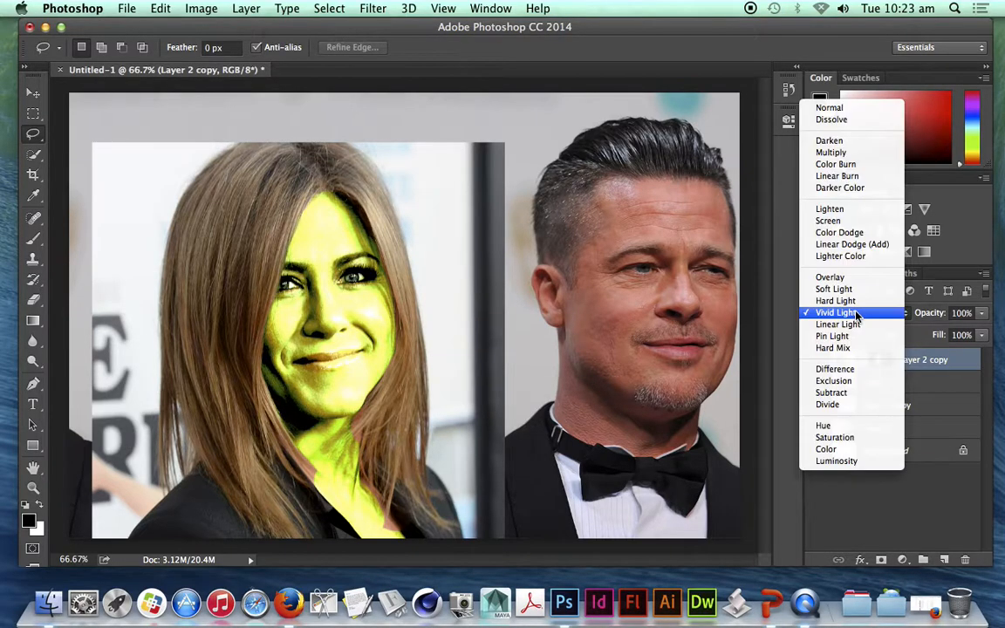
click(853, 324)
click(854, 312)
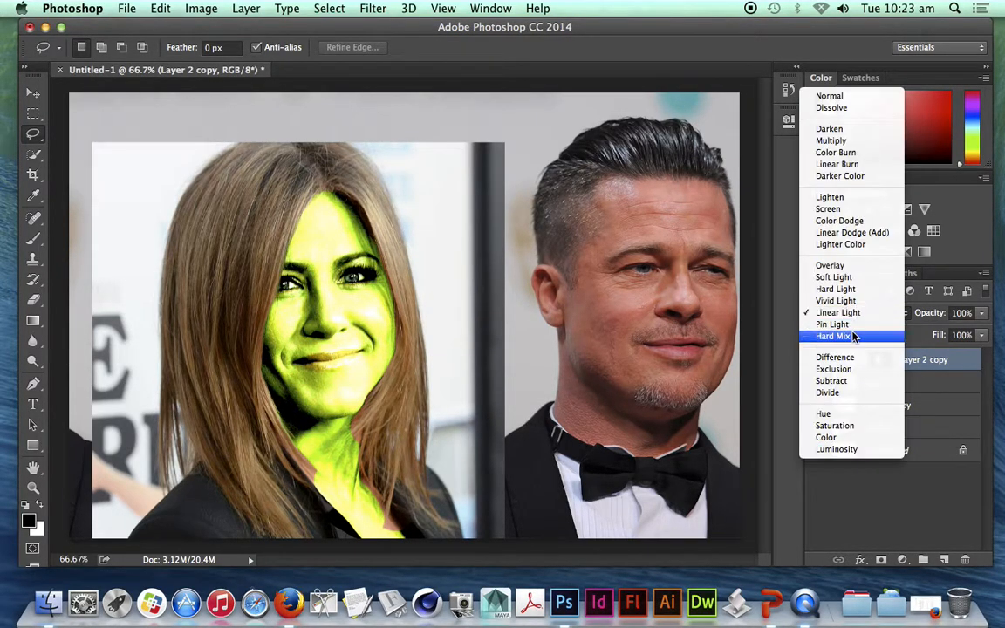
click(833, 324)
click(855, 313)
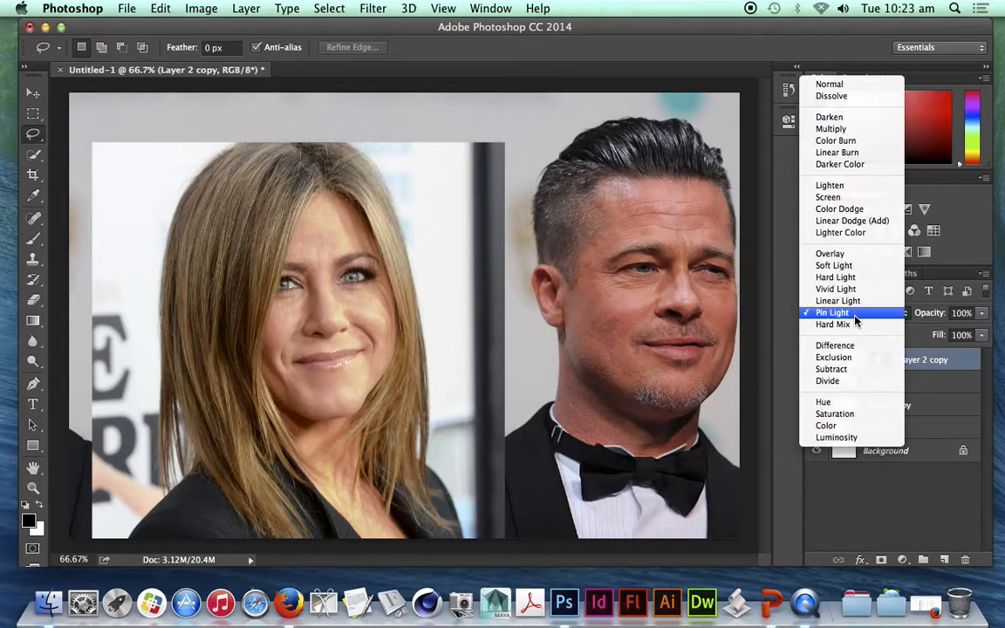
click(859, 327)
click(867, 320)
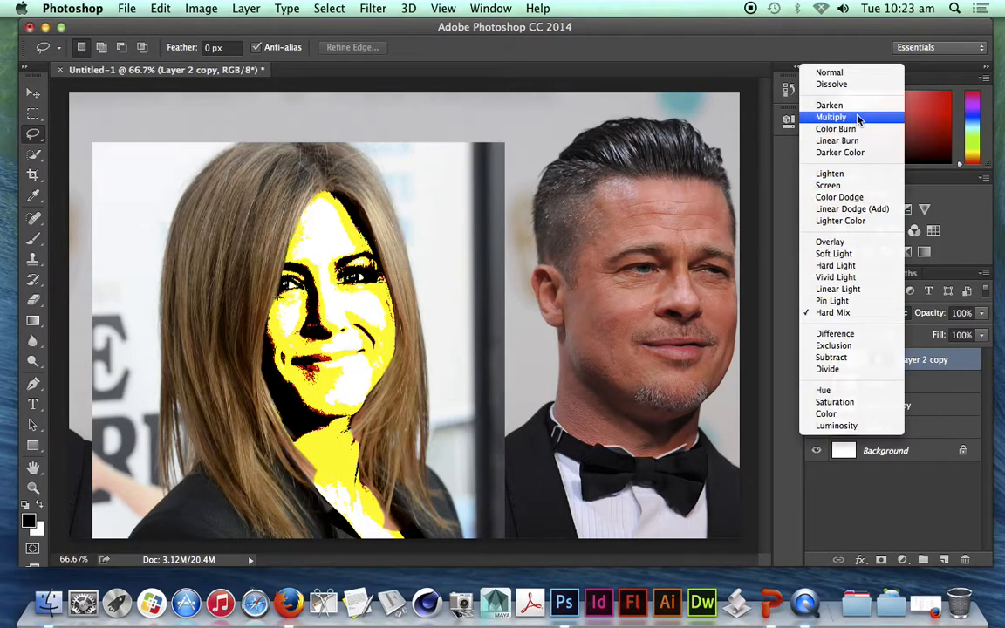
click(859, 74)
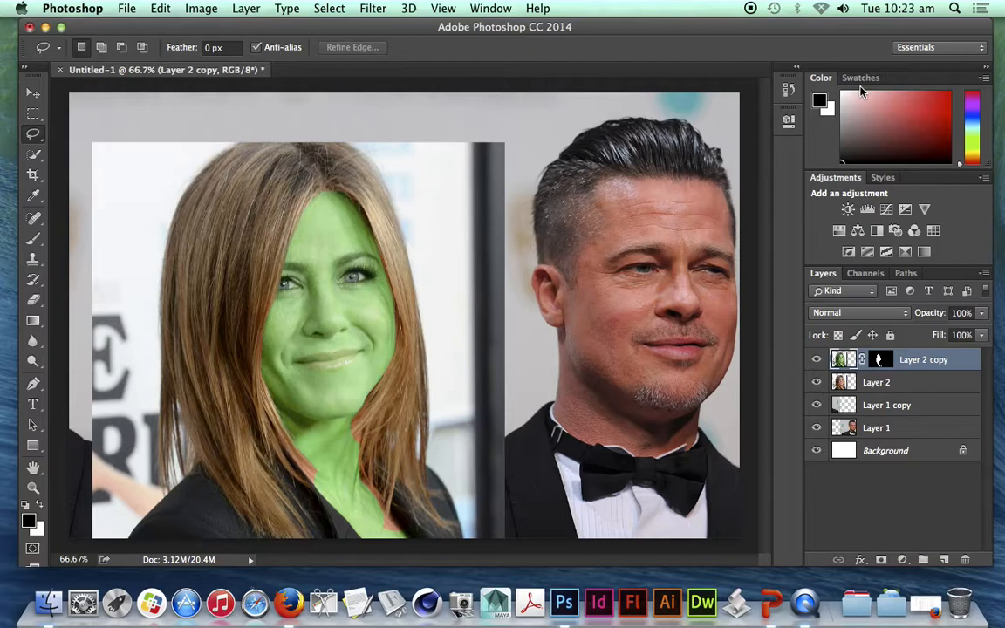
- Hide the Layer 2 copy and add a mask to Layer 2 from a lasso selection of the background between the woman and the man
click(820, 363)
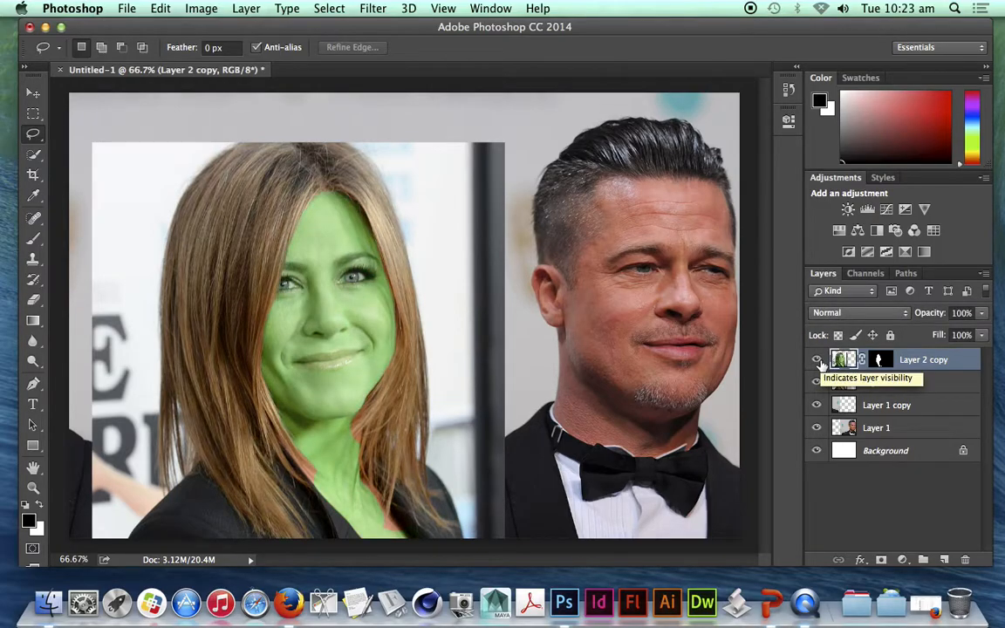
click(817, 361)
click(850, 382)
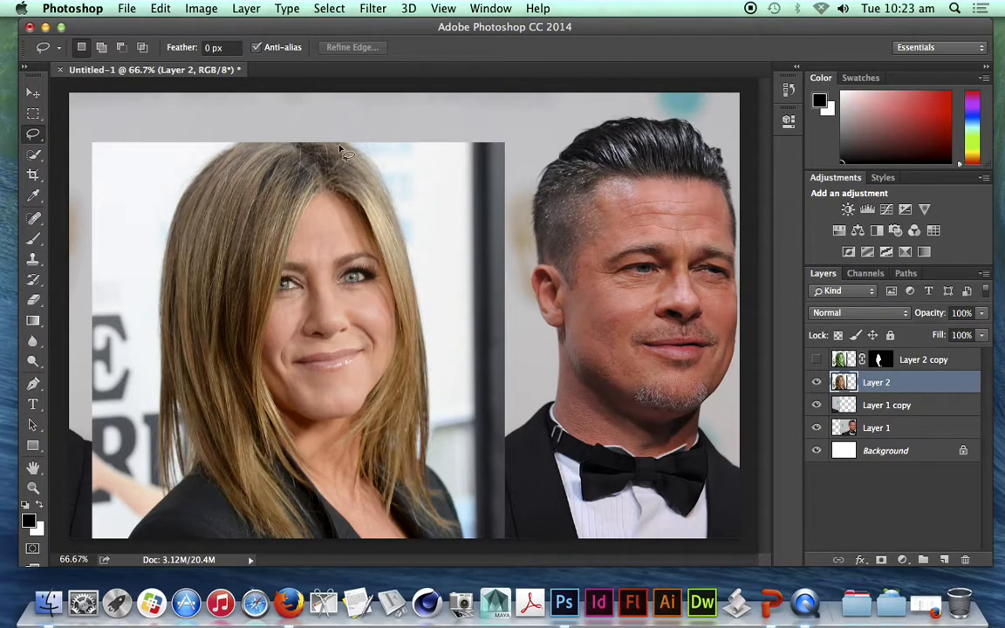
mouse_move(366, 155)
mouse_down()
mouse_move(400, 232)
mouse_move(423, 364)
mouse_move(420, 451)
mouse_move(465, 542)
mouse_move(545, 535)
mouse_move(581, 383)
mouse_move(609, 41)
mouse_move(639, 95)
mouse_move(799, 125)
mouse_move(710, 149)
mouse_move(579, 105)
mouse_move(587, 120)
mouse_move(693, 111)
mouse_move(690, 98)
mouse_move(627, 79)
mouse_move(504, 77)
mouse_move(385, 86)
mouse_move(348, 101)
mouse_move(344, 148)
mouse_up()
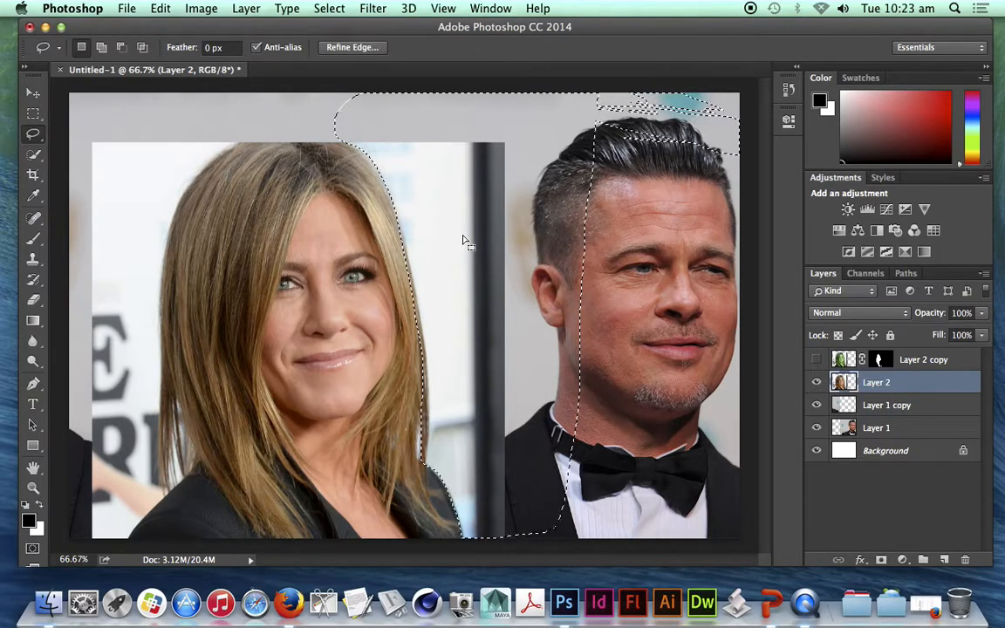
click(880, 560)
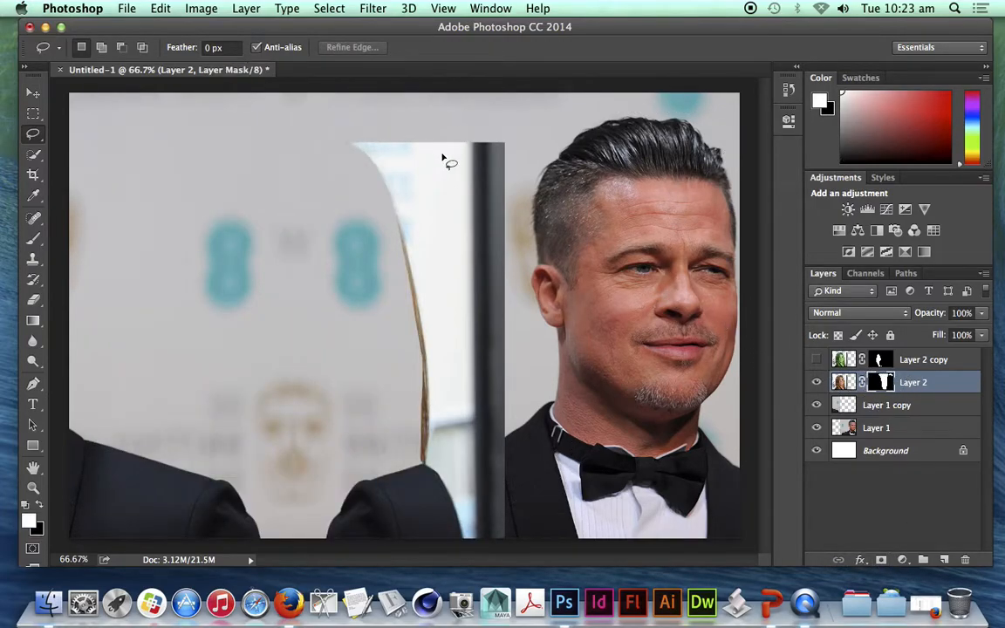
- Invert Layer 2's mask and fill a lassoed area of background on the outer side of the woman's hair with black in it
click(127, 8)
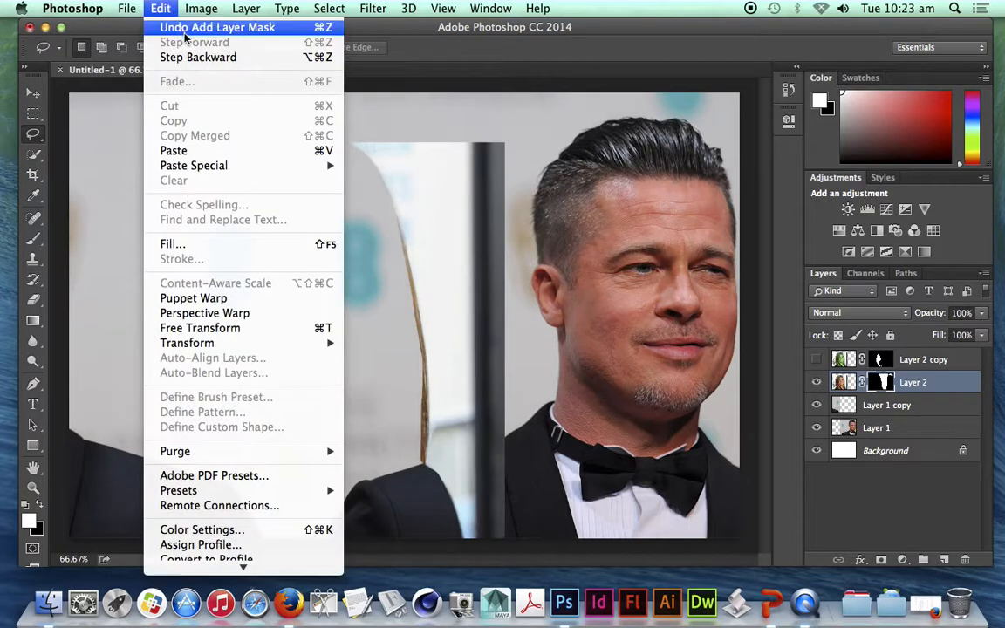
mouse_move(200, 7)
mouse_move(252, 54)
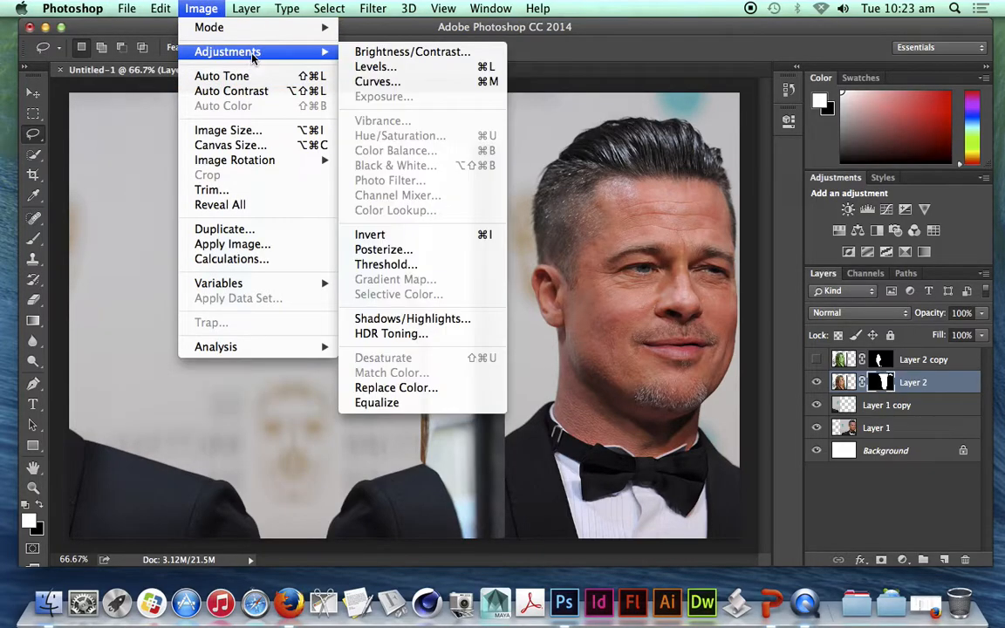
click(412, 236)
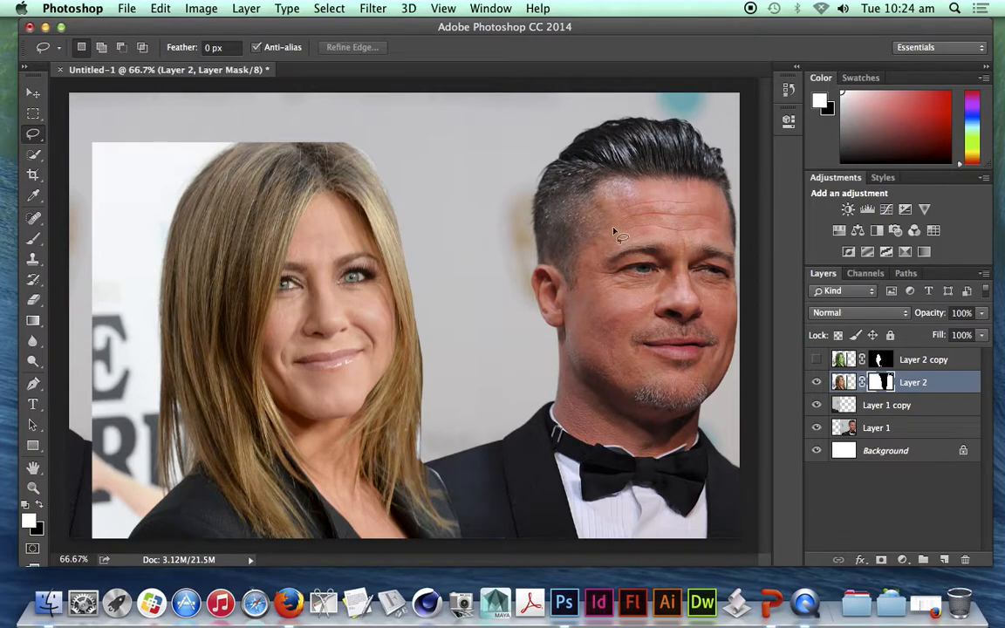
mouse_move(240, 142)
mouse_down()
mouse_move(193, 181)
mouse_move(163, 253)
mouse_move(152, 398)
mouse_move(162, 489)
mouse_move(133, 532)
mouse_move(99, 545)
mouse_move(45, 469)
mouse_move(40, 157)
mouse_move(89, 109)
mouse_move(246, 133)
mouse_up()
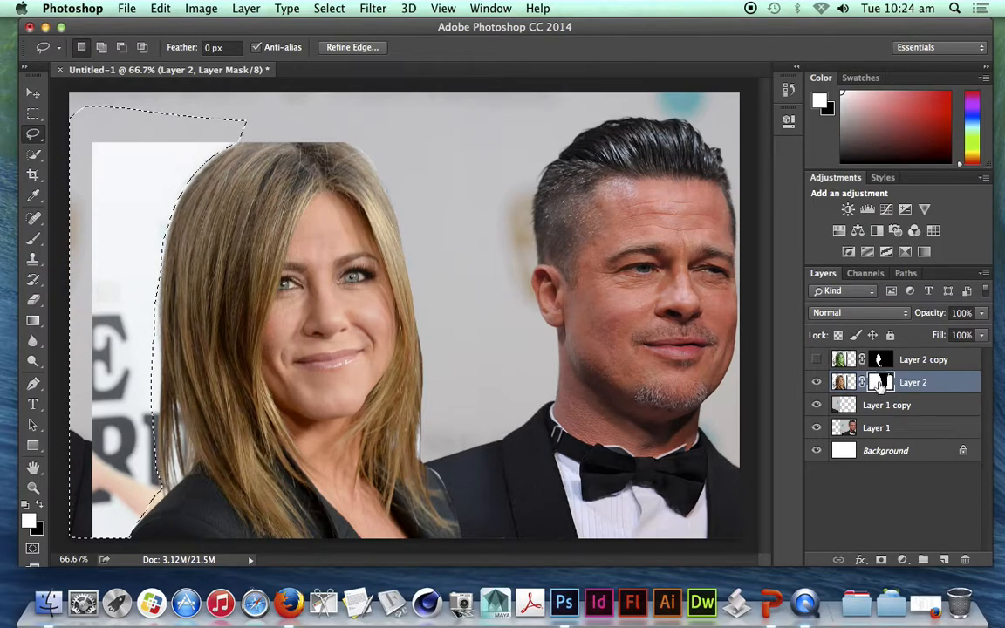
key(BackSpace)
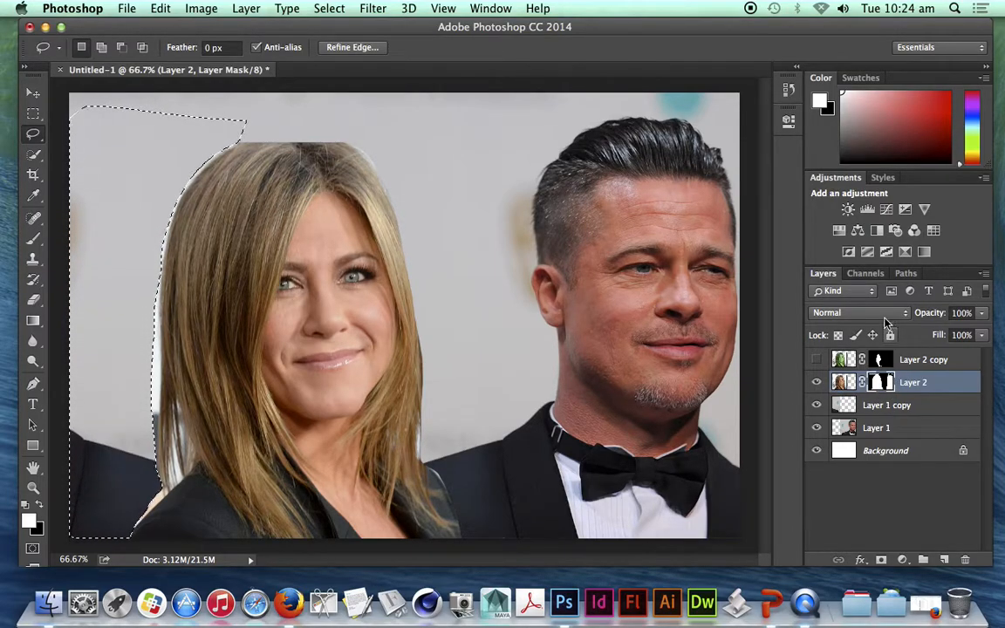
- Examine the Layer 2 Mask channel on its own with the RGB channels hidden
click(866, 273)
click(814, 376)
click(815, 291)
key(x)
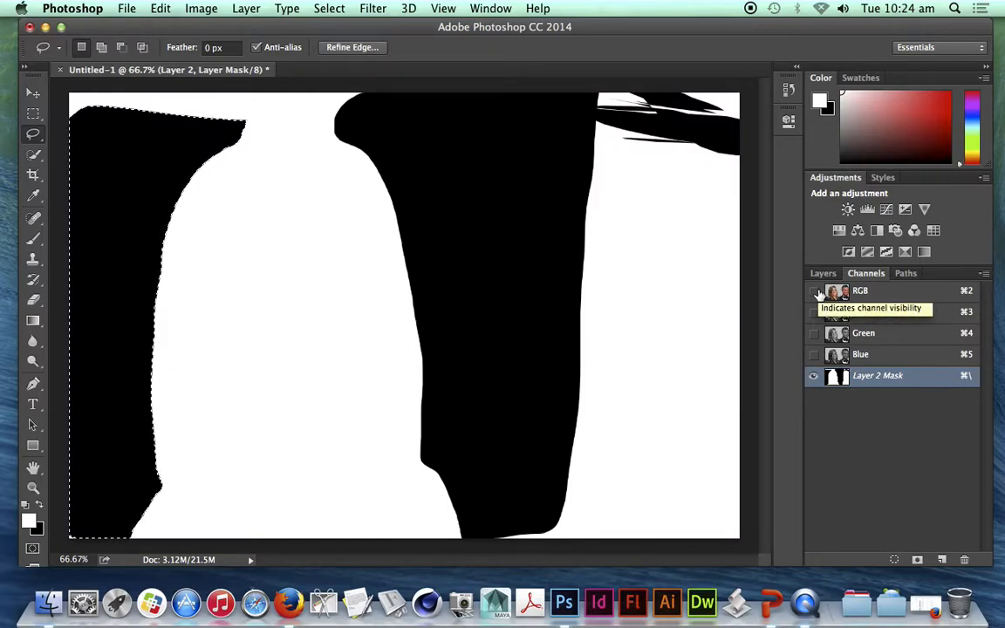
- Fill the selected area of the Layer 2 mask with white and refill it with black
click(41, 506)
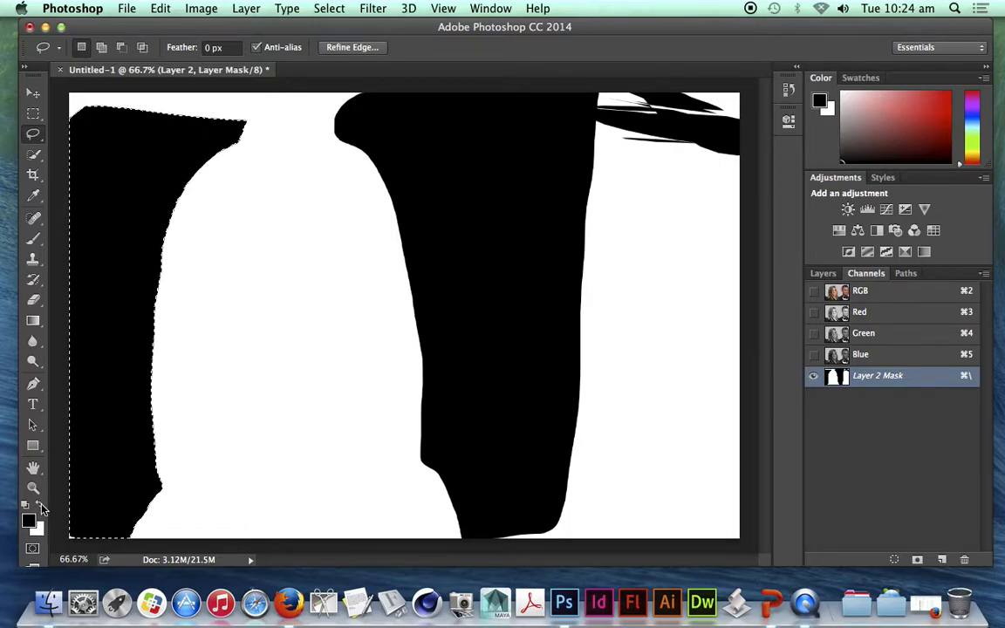
key(super+BackSpace)
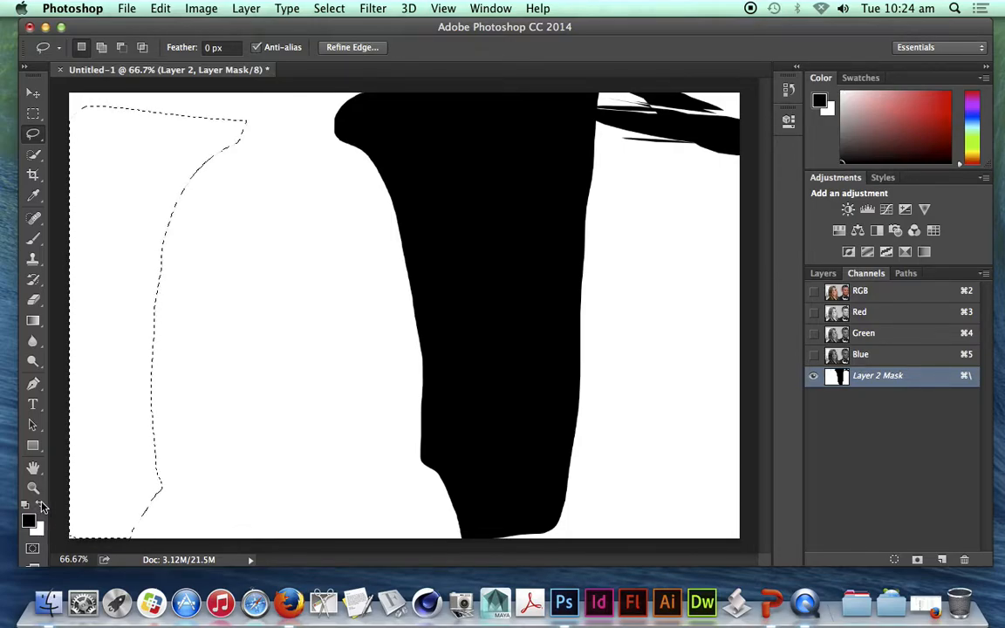
click(41, 507)
key(super+BackSpace)
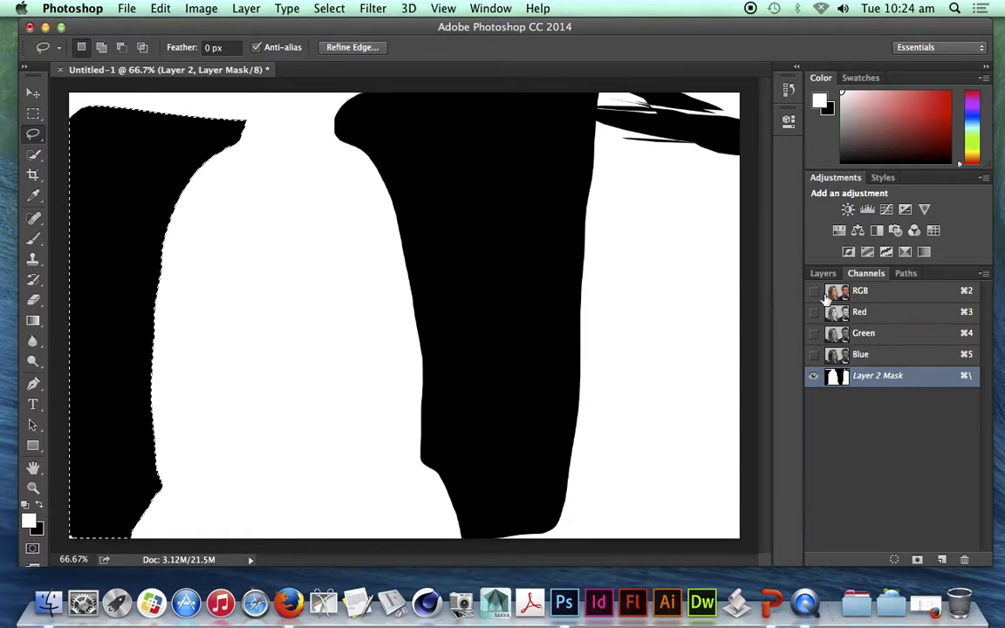
- Restore the RGB composite view in place of the mask channel, return to the layers and deselect
click(814, 290)
click(814, 375)
click(823, 273)
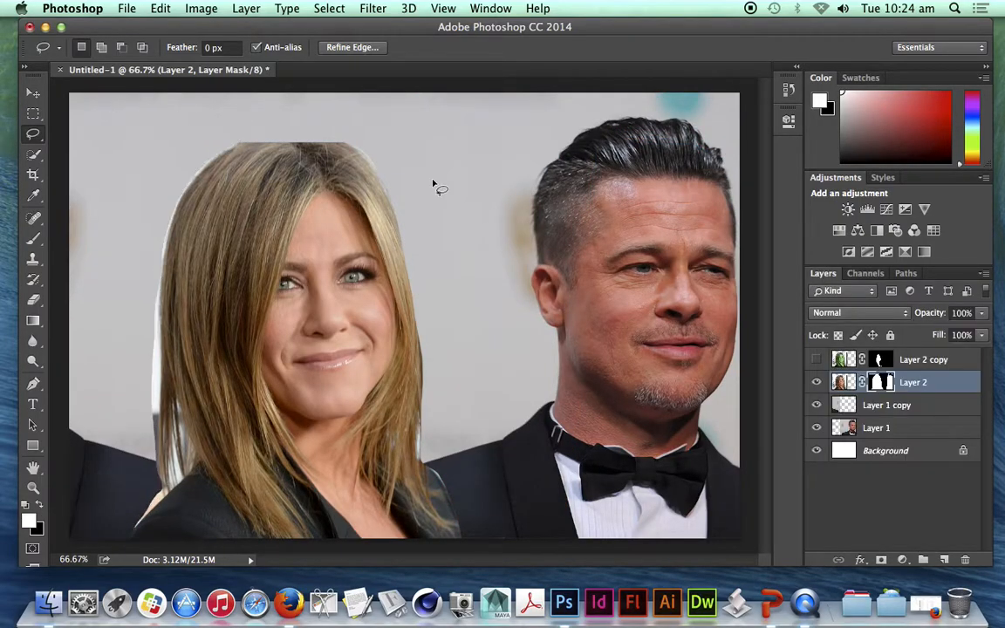
key(super+d)
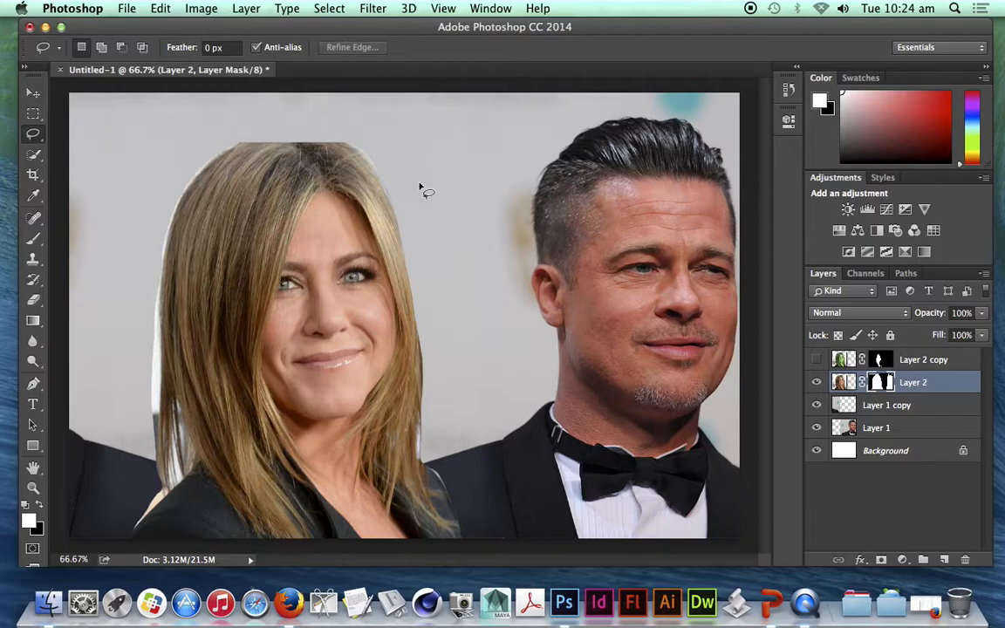
- Hide Layer 2, select the Layer 1 copy and check what it covers by toggling its visibility
click(816, 382)
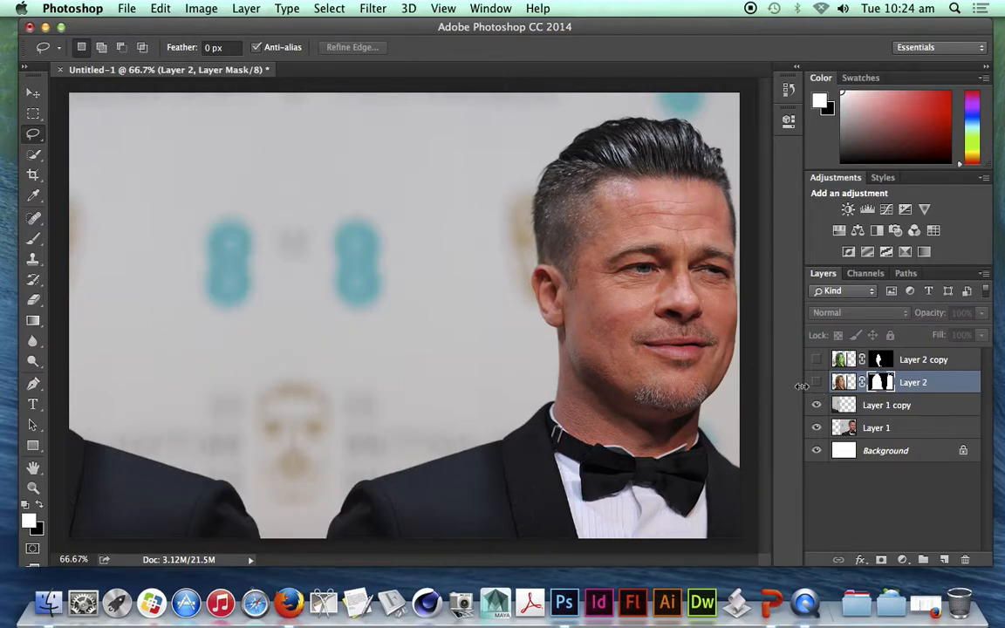
click(903, 407)
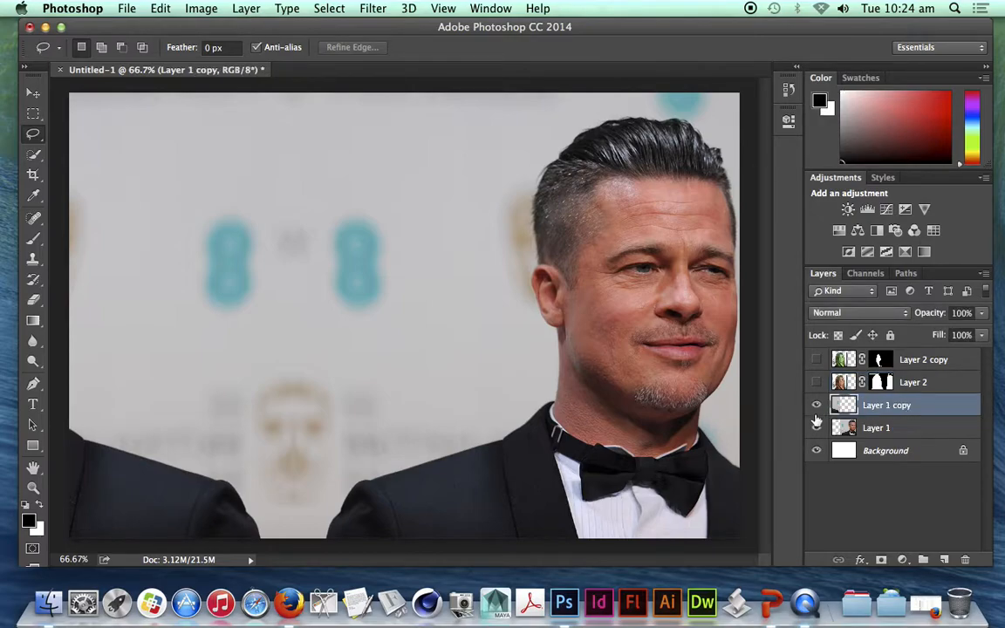
click(816, 407)
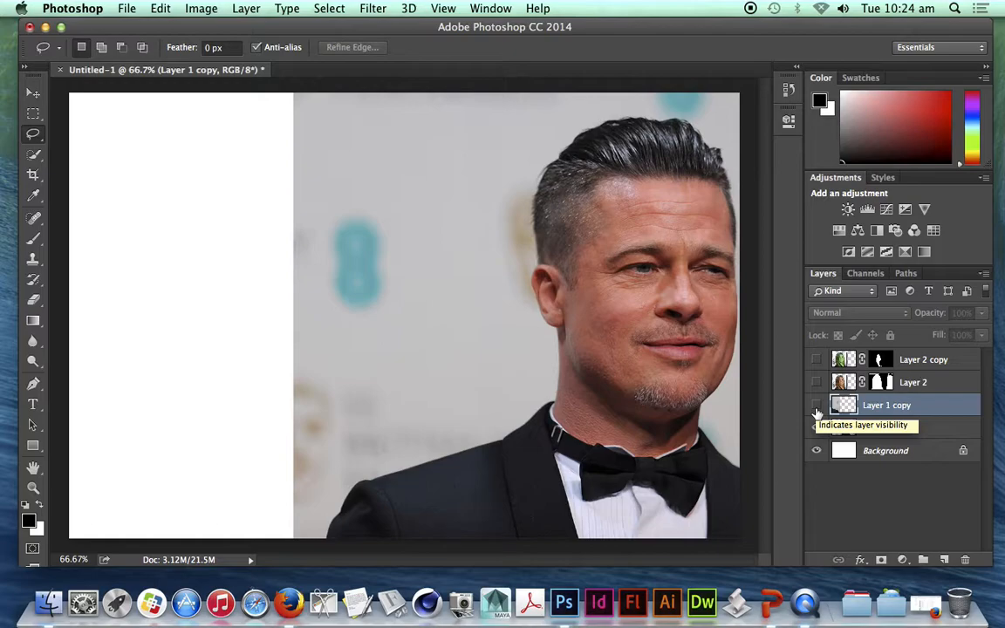
click(815, 407)
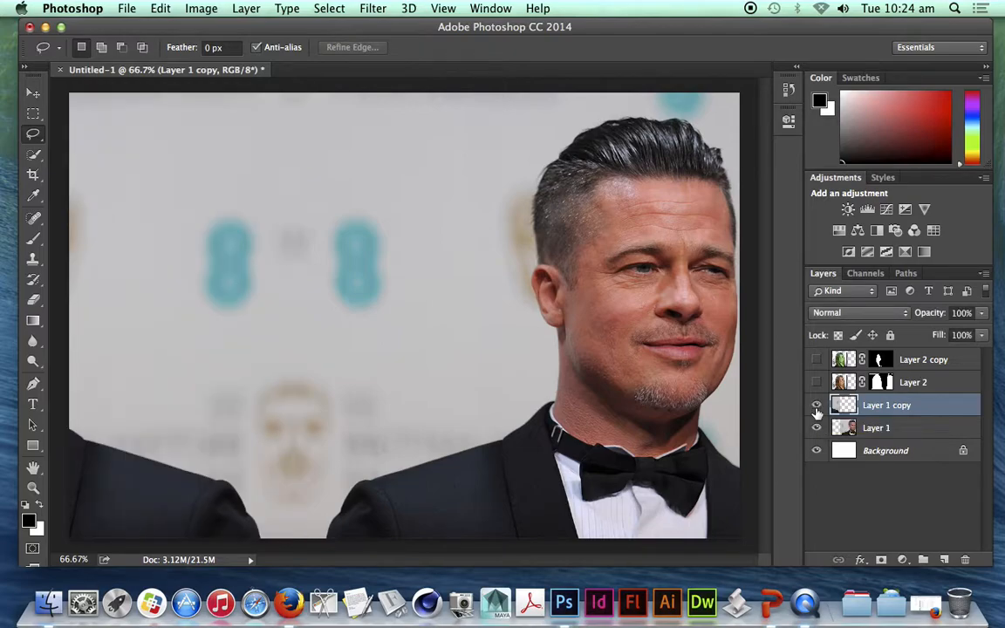
- Try moving the Layer 1 copy sideways toward the man and undo the move
key(v)
drag(488, 279, 576, 273)
key(super+z)
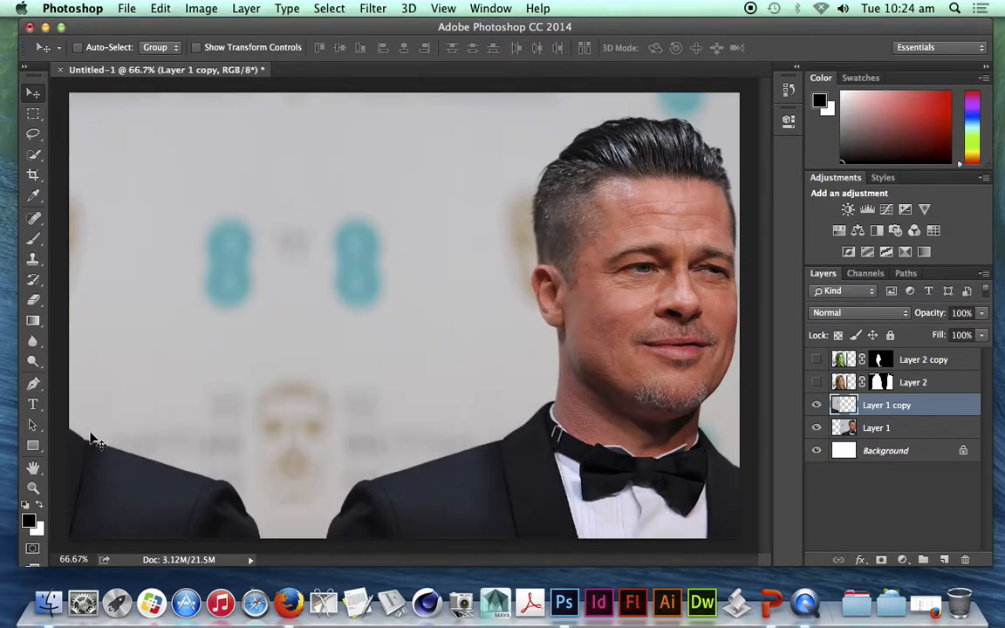
- Lasso the duplicated dark suit shoulder on the Layer 1 copy, replace it with a Content-Aware fill at 100% opacity and deselect
click(33, 133)
mouse_move(72, 414)
mouse_down()
mouse_move(241, 482)
mouse_move(259, 561)
mouse_move(51, 513)
mouse_move(41, 366)
mouse_up()
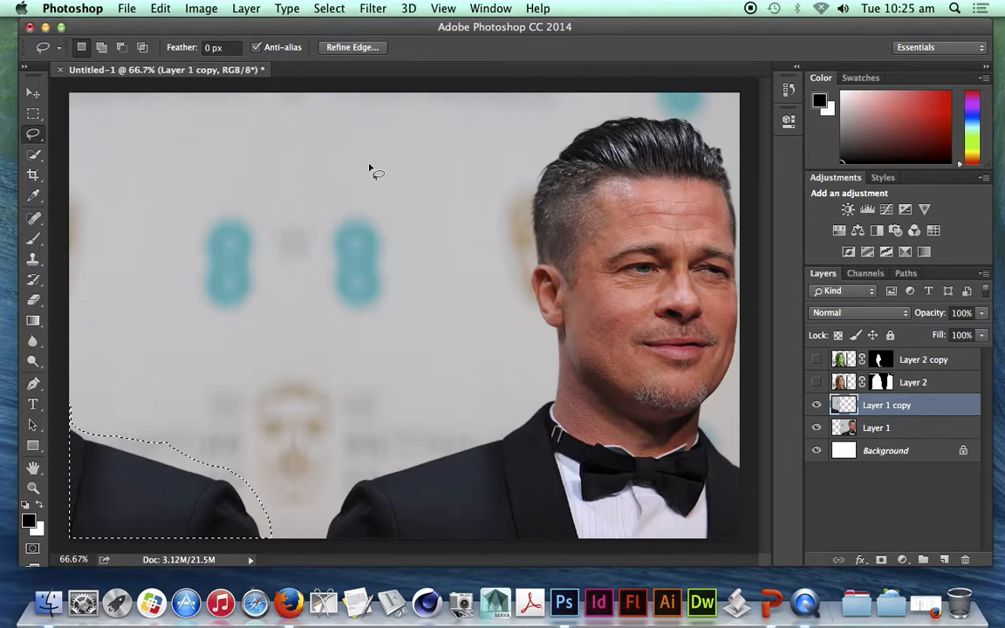
click(175, 7)
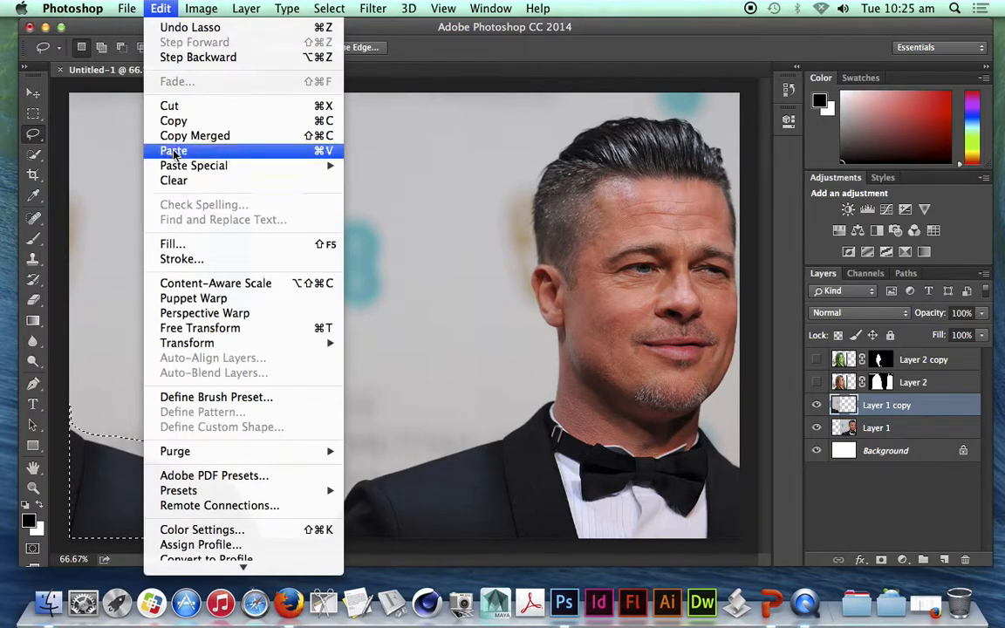
click(173, 244)
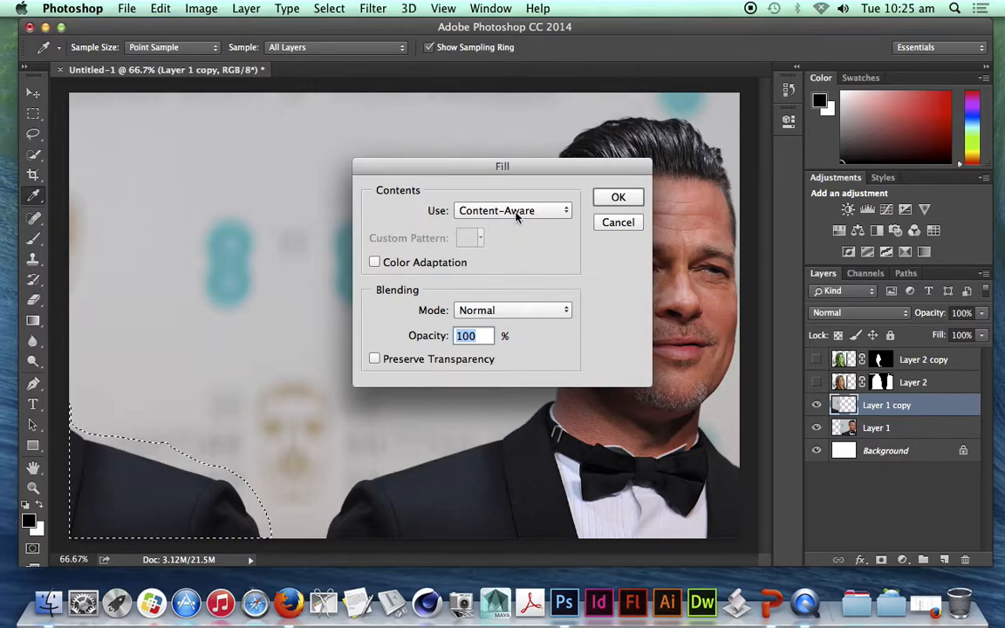
click(617, 198)
key(ctrl+d)
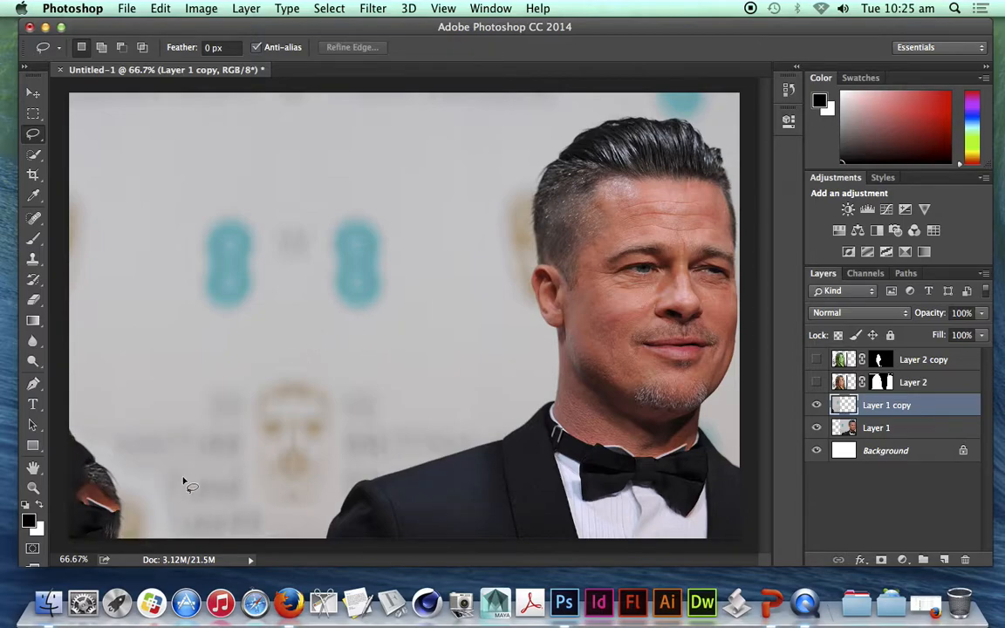
- Lasso the leftover dark patch in the lower corner of the Layer 1 copy and apply a Content-Aware fill to it
mouse_move(154, 495)
mouse_down()
mouse_move(76, 503)
mouse_move(37, 461)
mouse_move(33, 375)
mouse_up()
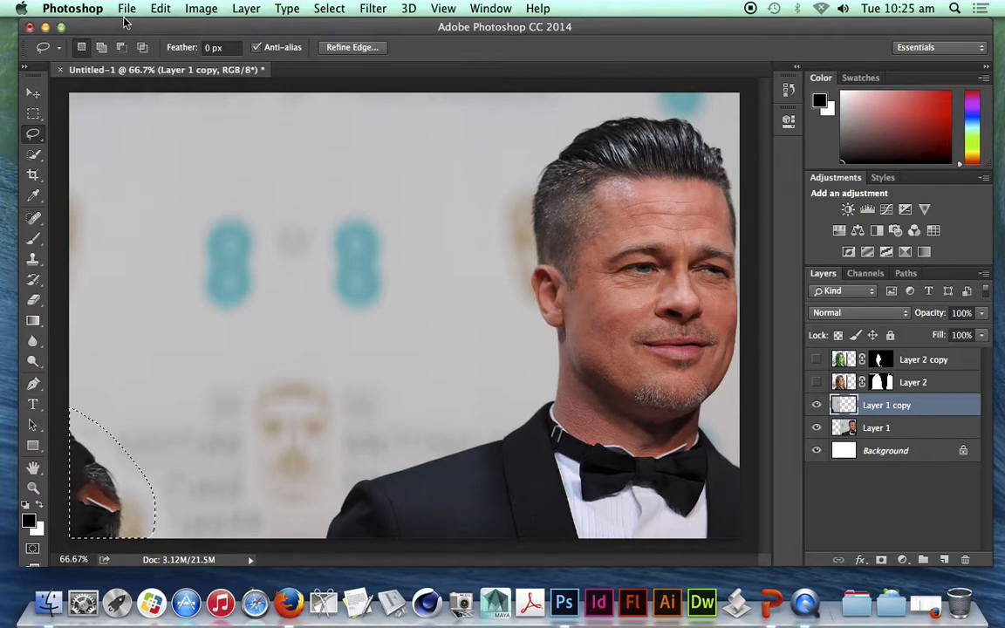
click(160, 8)
click(166, 242)
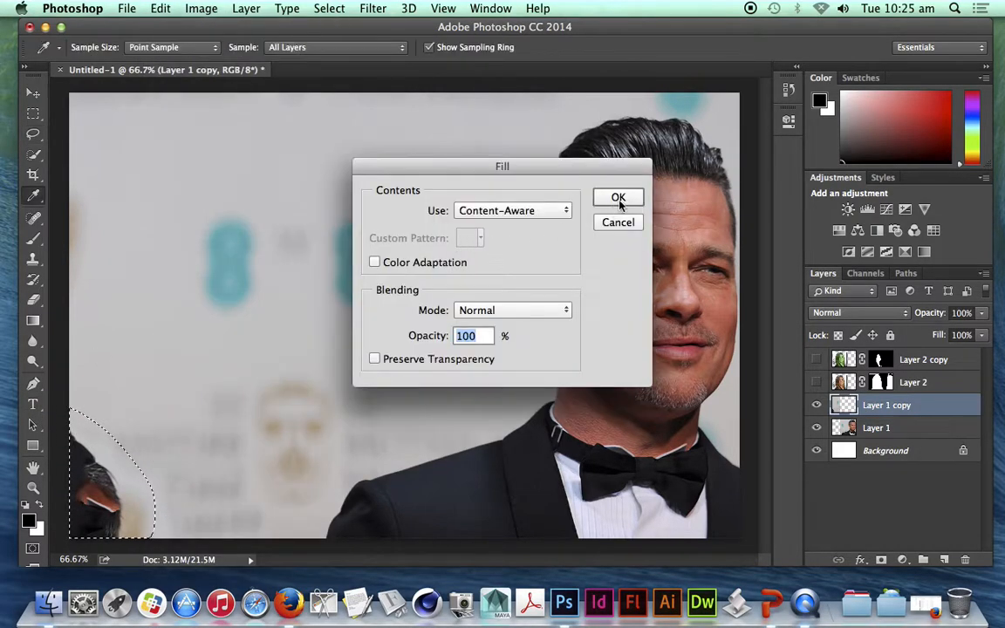
click(618, 200)
- Lasso the remaining hair-like remnant at the image edge, apply another Content-Aware fill and deselect
mouse_move(72, 415)
mouse_down()
mouse_move(127, 487)
mouse_move(90, 495)
mouse_move(58, 371)
mouse_up()
click(161, 7)
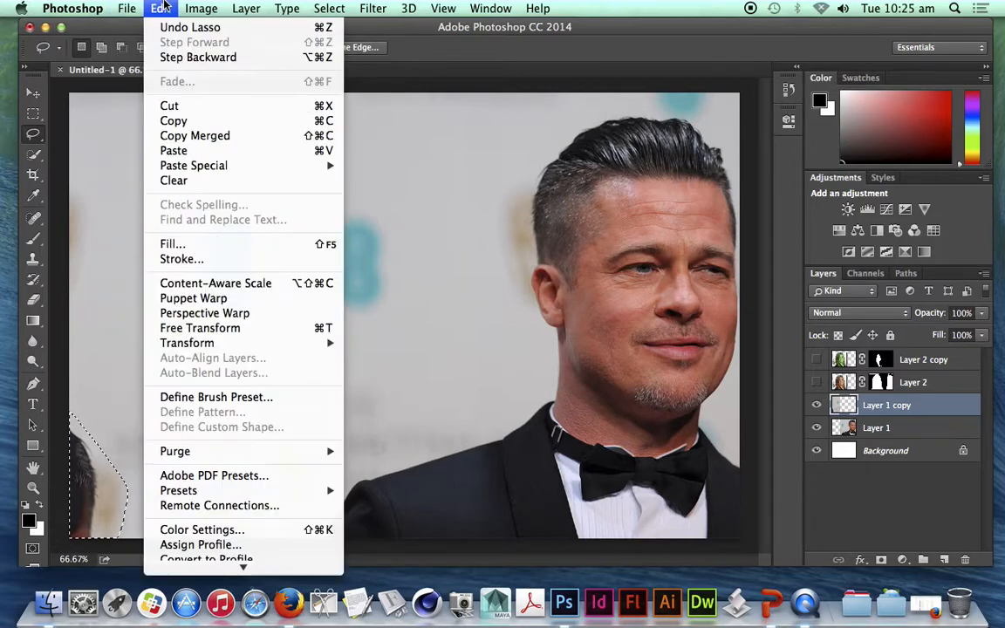
click(190, 242)
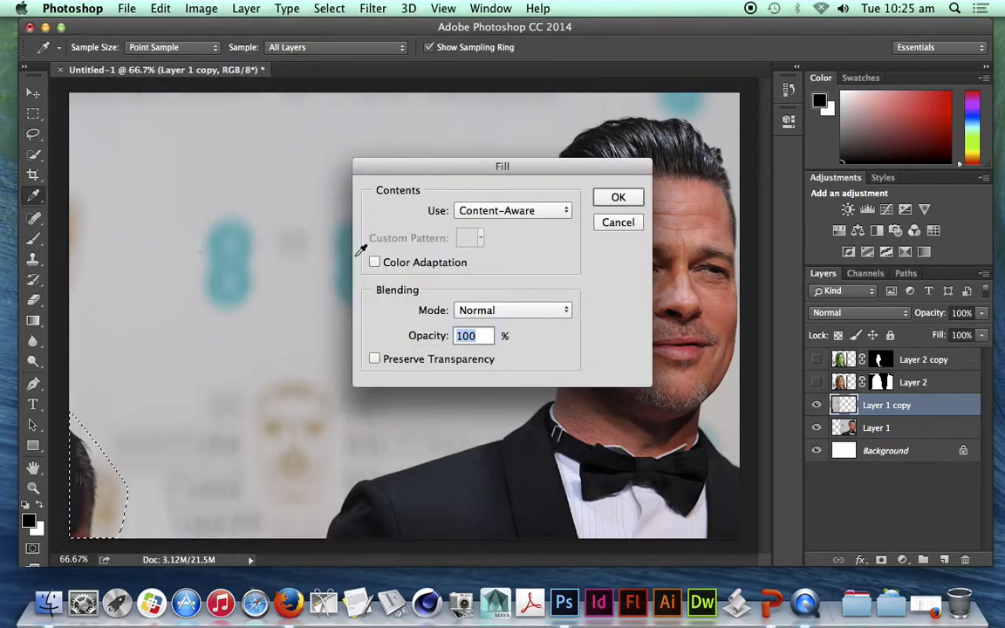
click(613, 200)
key(super+d)
- Move the Layer 1 copy to the right so its mirrored man comes into the canvas
key(super+minus)
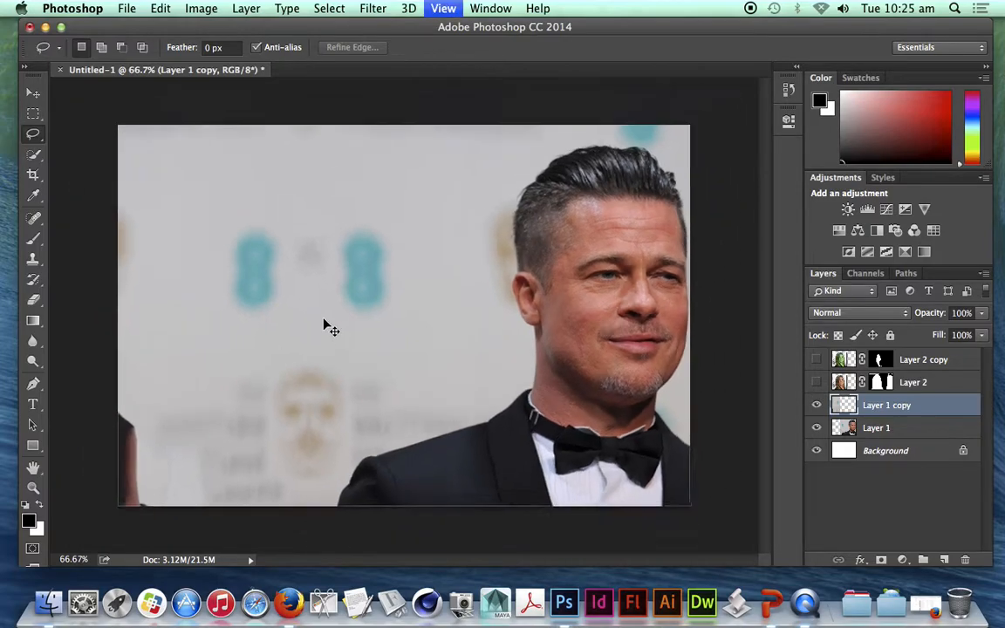
click(28, 93)
drag(244, 356, 367, 359)
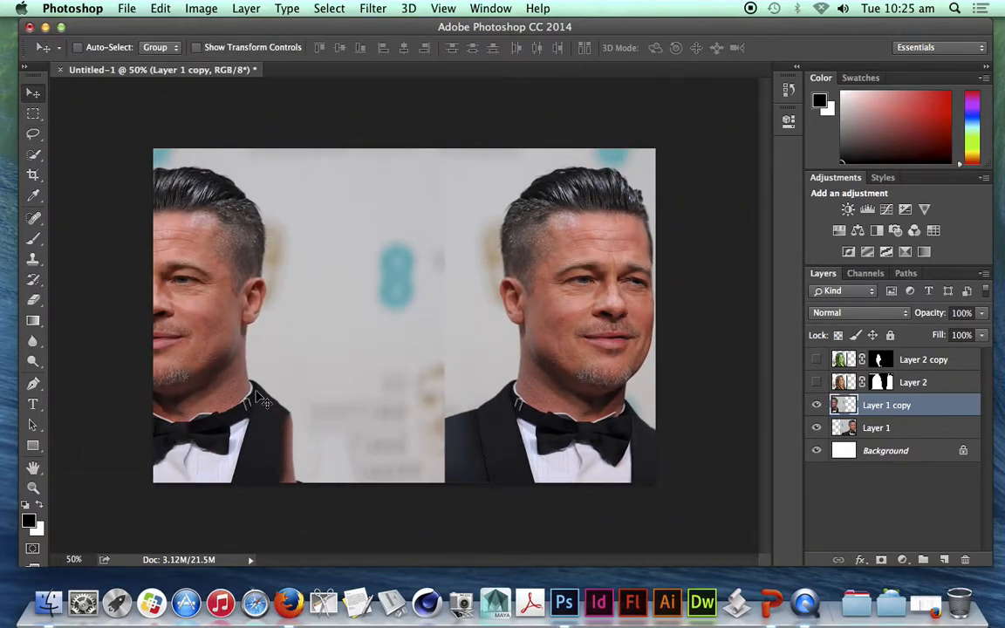
- Lasso the outer edge of the mirrored man's suit shoulder on the Layer 1 copy, apply a Content-Aware fill and deselect
click(32, 130)
mouse_move(288, 366)
mouse_down()
mouse_move(253, 410)
mouse_move(329, 515)
mouse_move(301, 366)
mouse_up()
key(shift+BackSpace)
click(614, 199)
key(super+d)
- Lasso the remaining lower shoulder edge, Content-Aware fill it at 100% opacity, and move the Layer 1 copy left until the mirrored face leaves the canvas
mouse_move(306, 415)
mouse_down()
mouse_move(279, 429)
mouse_move(266, 506)
mouse_move(337, 498)
mouse_up()
key(shift+BackSpace)
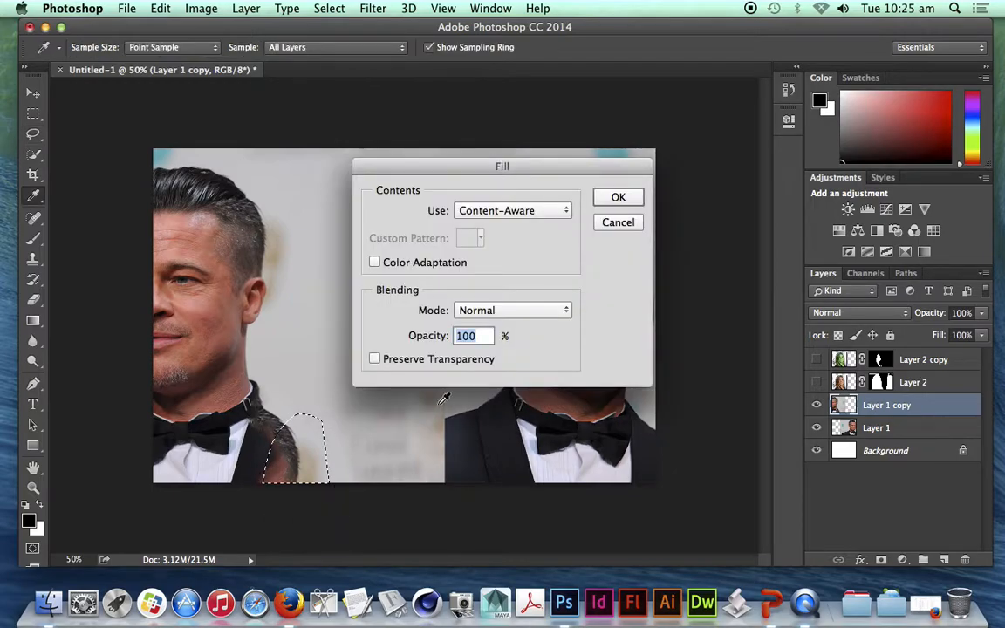
click(614, 198)
key(super+d)
key(v)
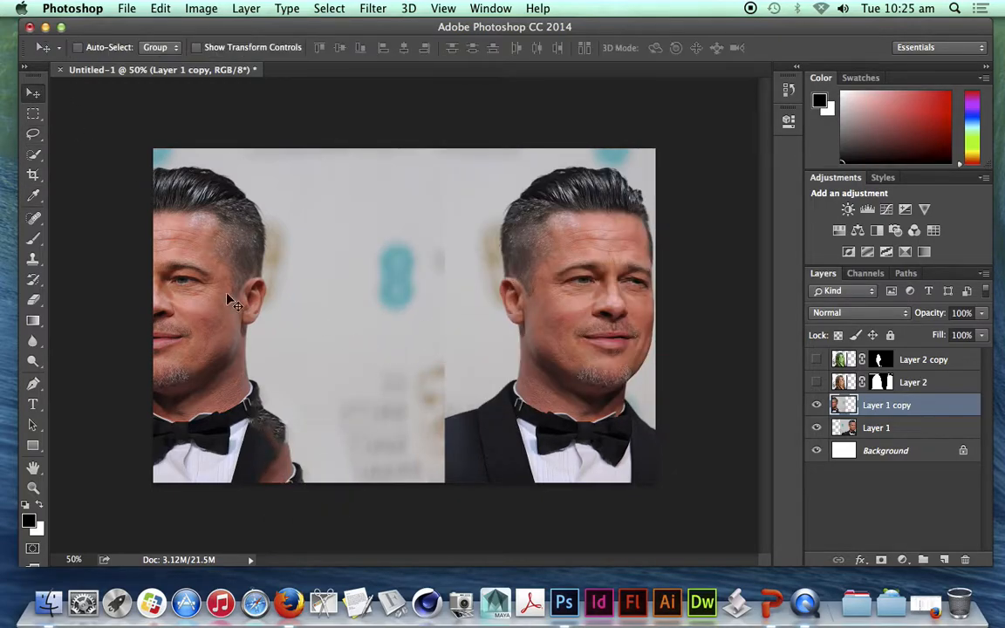
drag(395, 384, 282, 377)
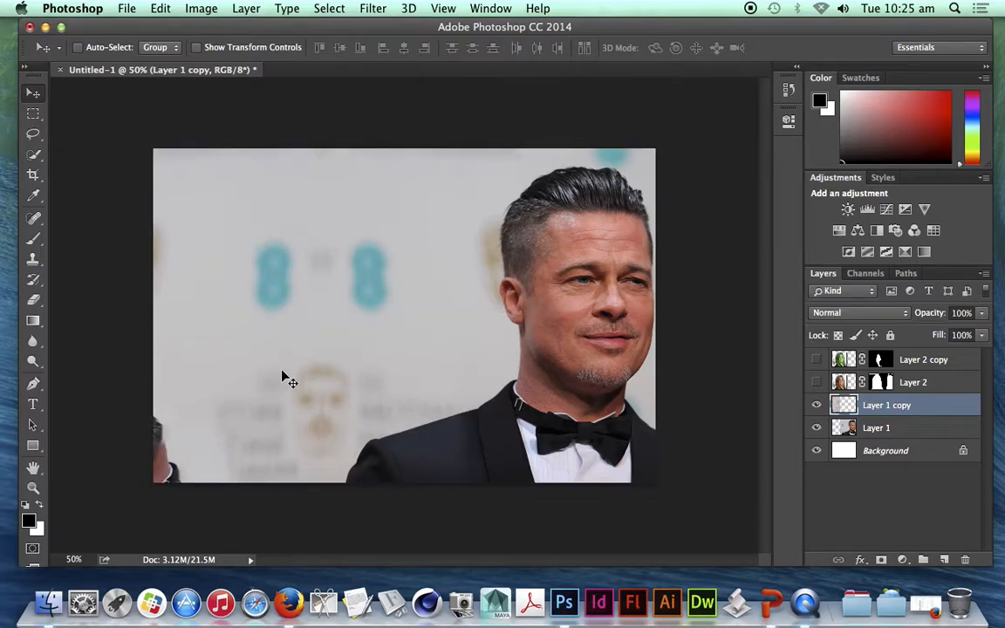
- Sample the light grey backdrop colour just above the man's leftover fragment in the lower-left image corner
key(super+plus)
key(super+plus)
drag(337, 341, 444, 304)
click(33, 195)
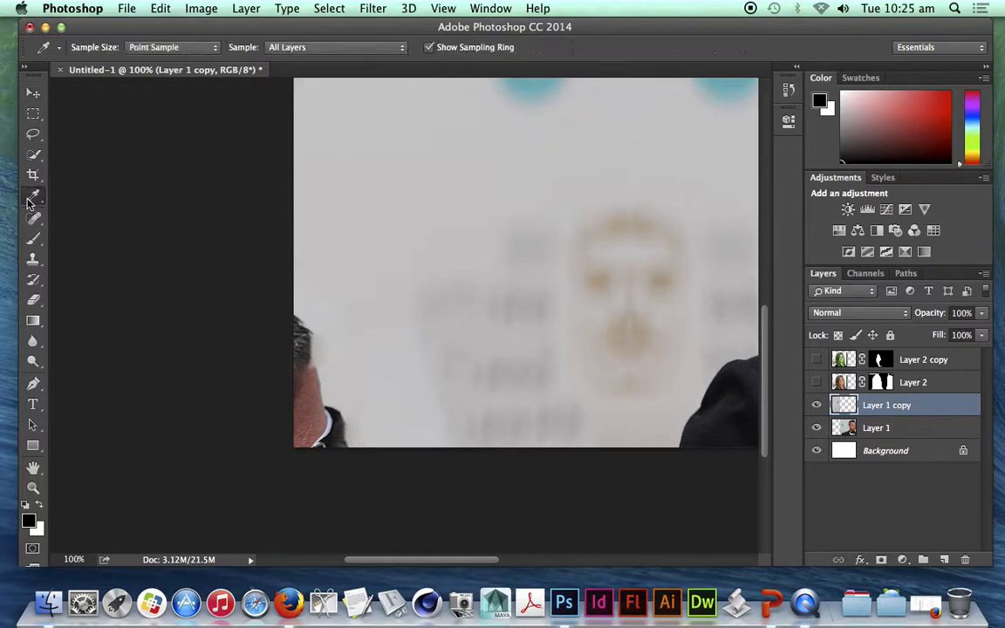
drag(345, 236, 366, 227)
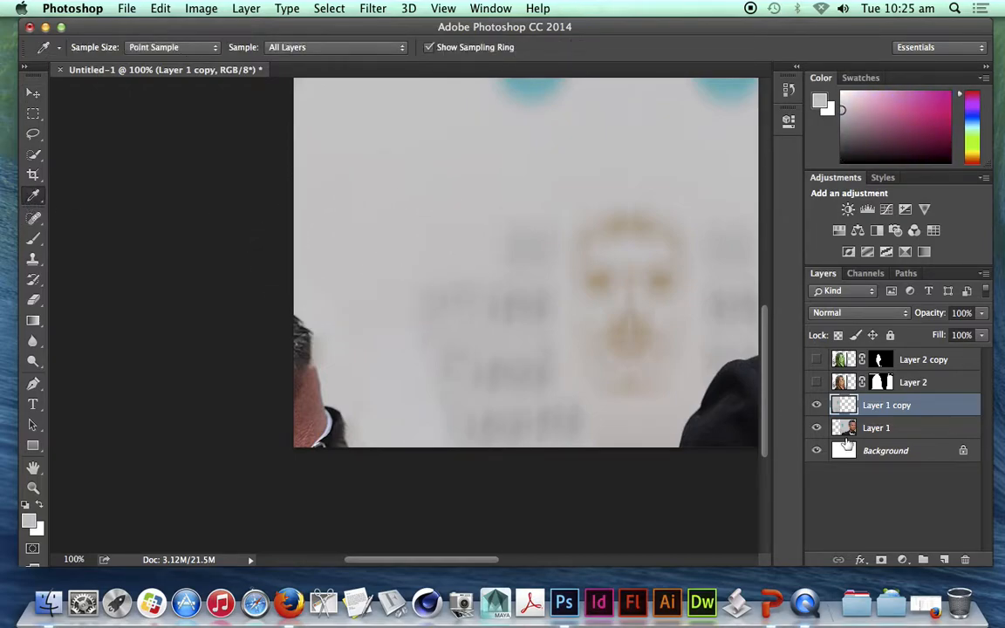
- Create a new layer and paint over the leftover fragment in the corner with a size 60 brush, raising its opacity to 100%
click(944, 559)
click(33, 237)
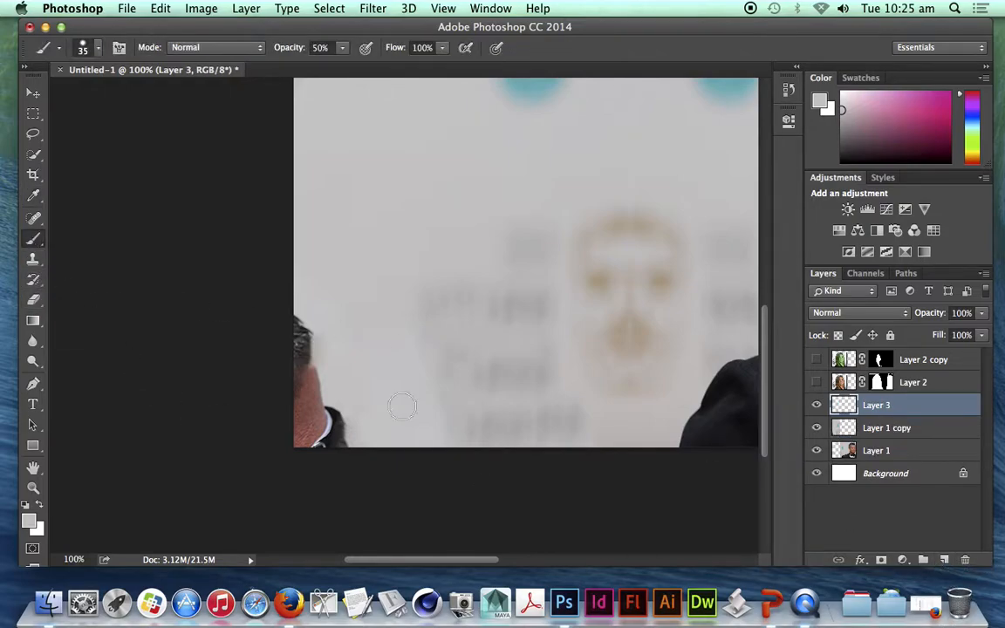
mouse_move(326, 318)
mouse_down()
mouse_move(303, 369)
mouse_move(321, 441)
mouse_move(314, 388)
mouse_up()
drag(337, 50, 358, 70)
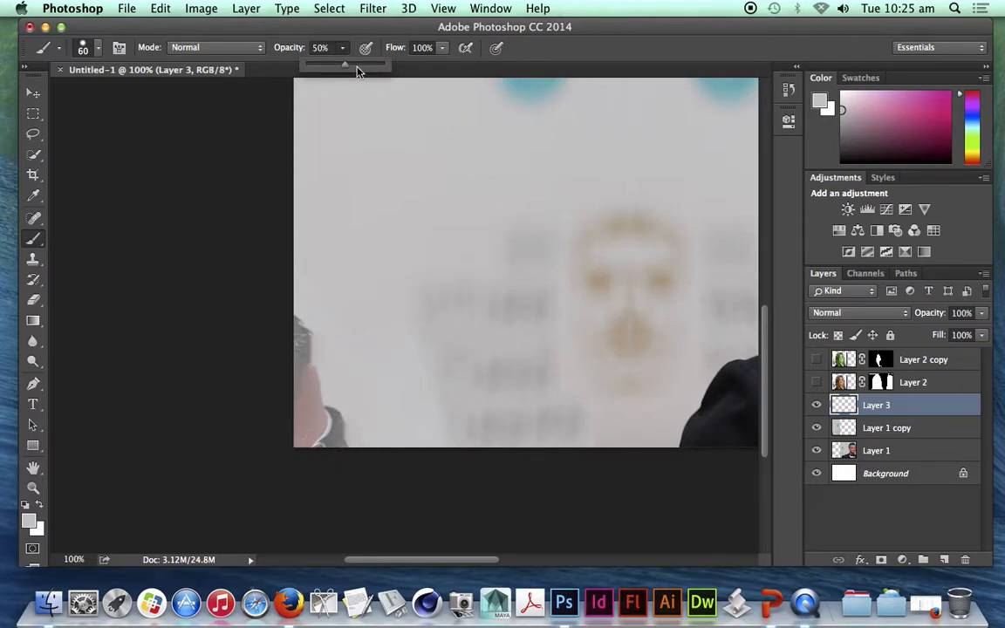
mouse_move(346, 329)
mouse_down()
mouse_move(305, 395)
mouse_move(290, 325)
mouse_move(297, 434)
mouse_move(321, 481)
mouse_move(332, 427)
mouse_up()
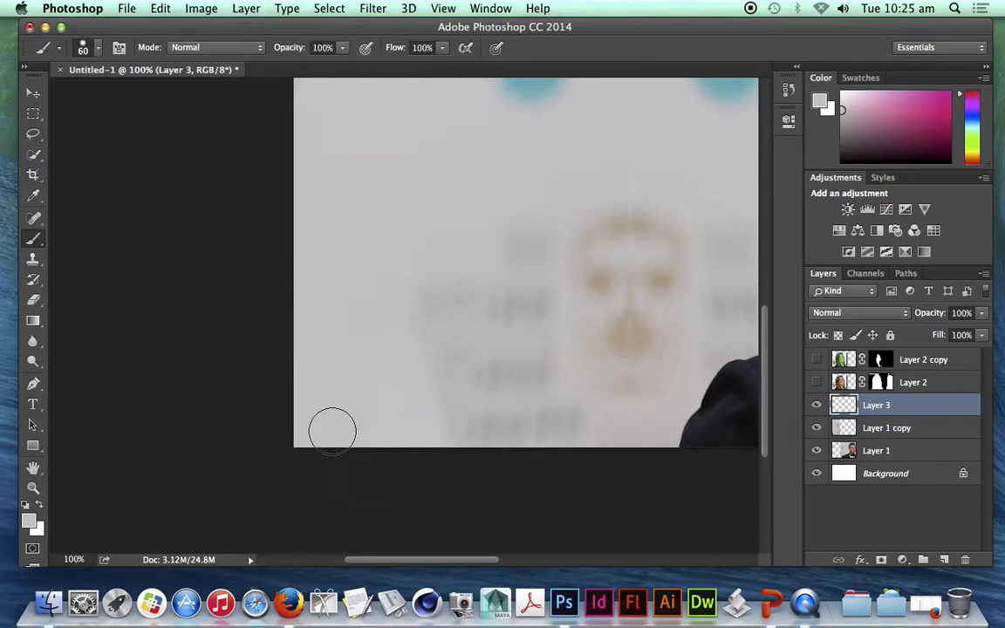
key(super+minus)
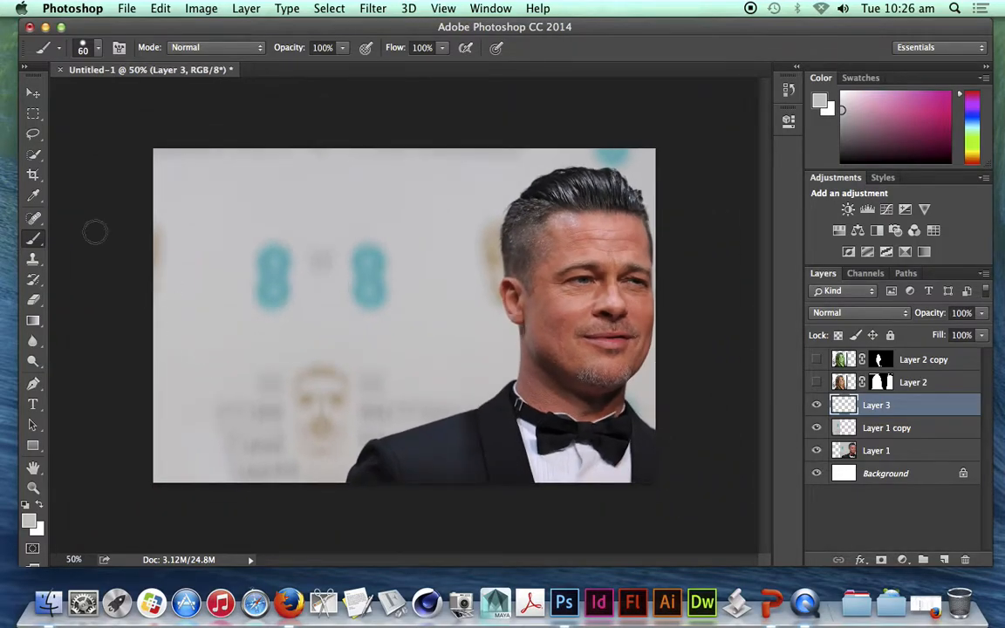
- Show Layer 2 and toggle the green-face Layer 2 copy on and off to preview the composite
click(34, 94)
click(816, 382)
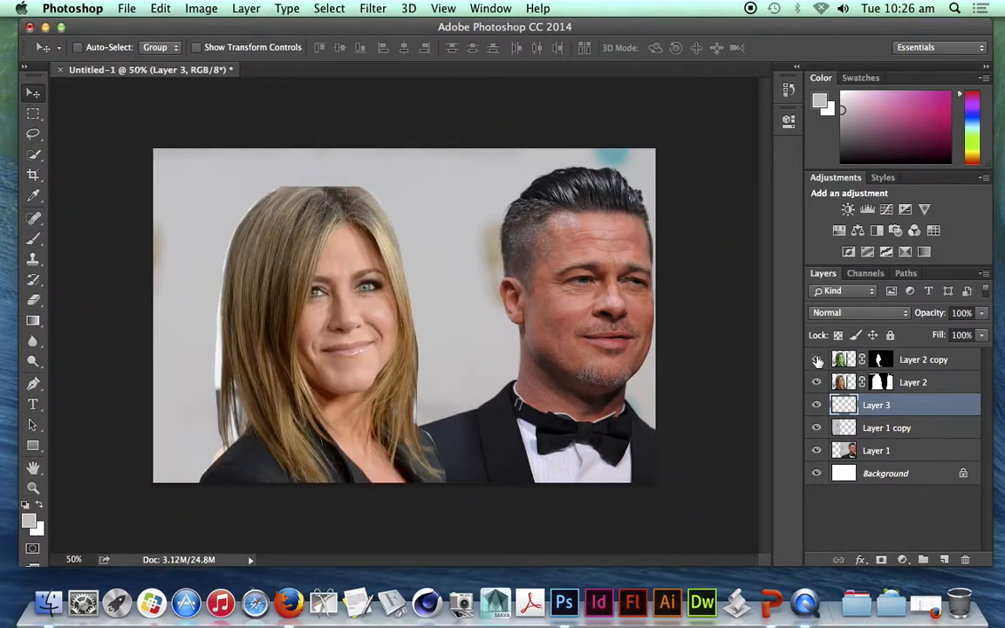
click(817, 359)
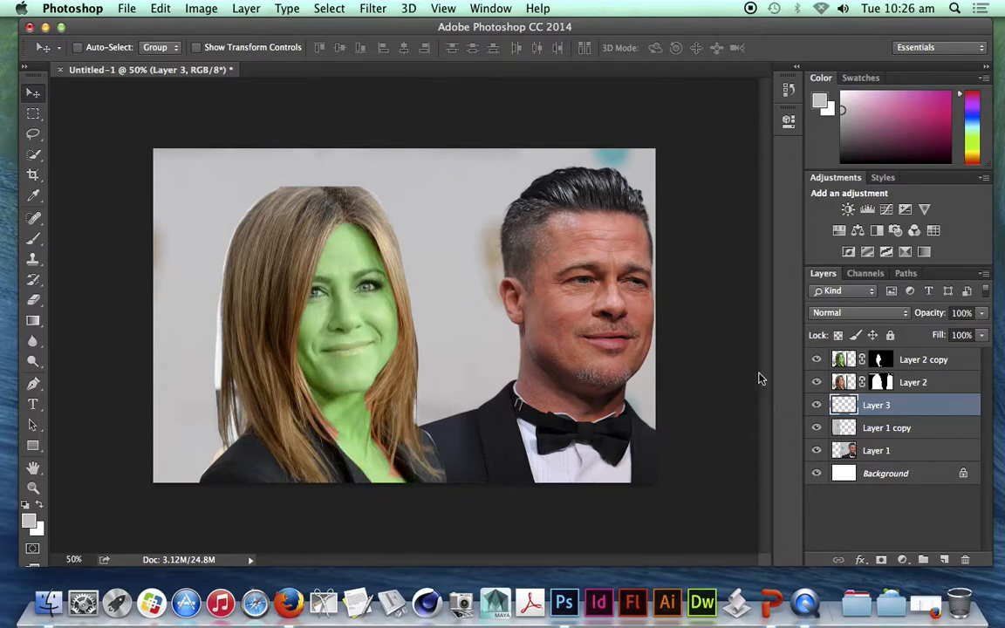
click(818, 360)
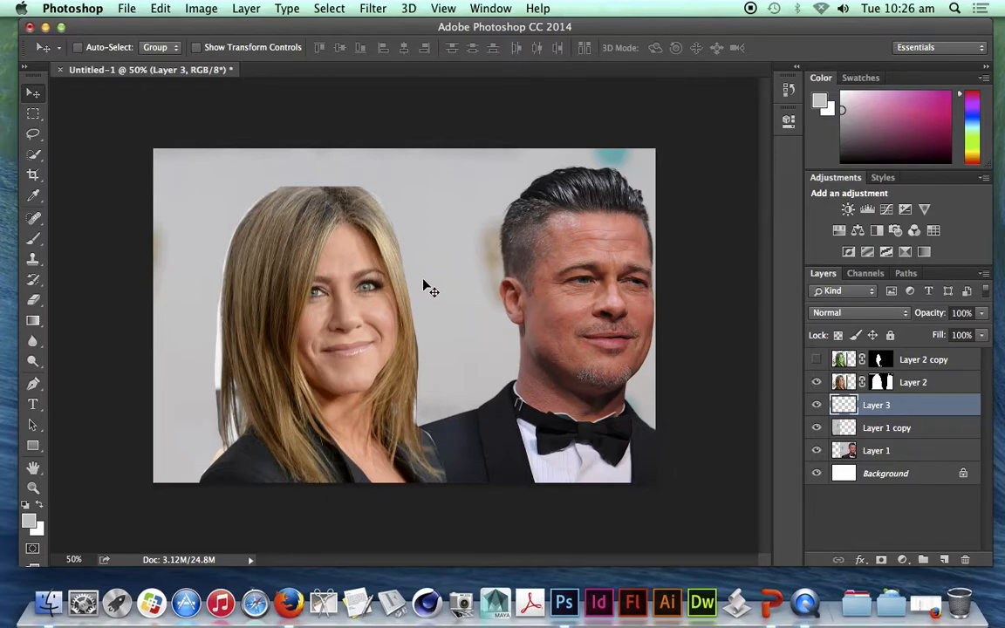
- Duplicate Layer 2 with its mask to get spare hair for the woman's cut-off head top
key(super+equal)
key(super+equal)
key(super+equal)
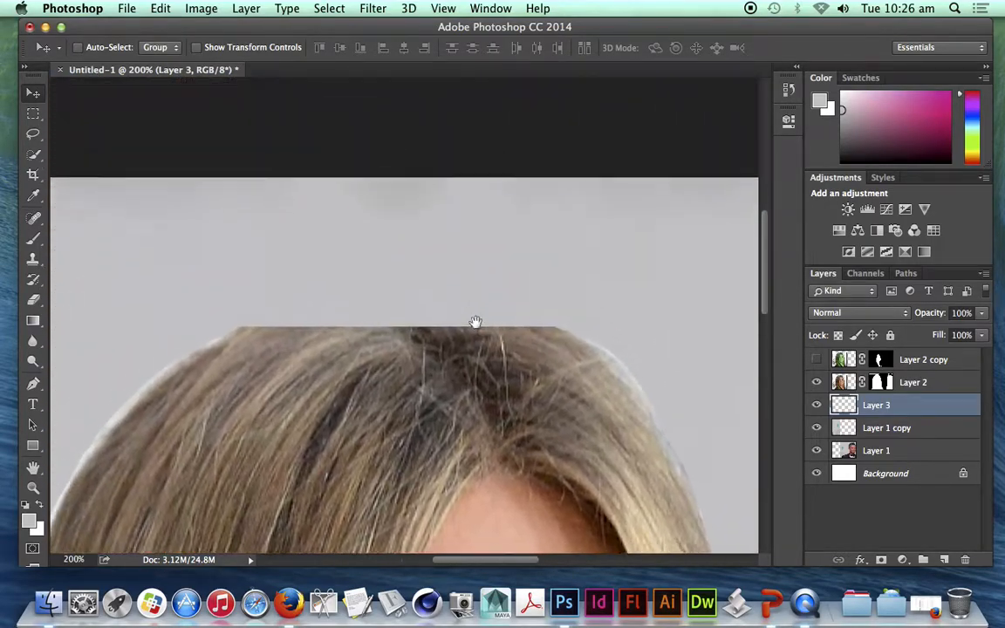
scroll(475, 321, down, 2)
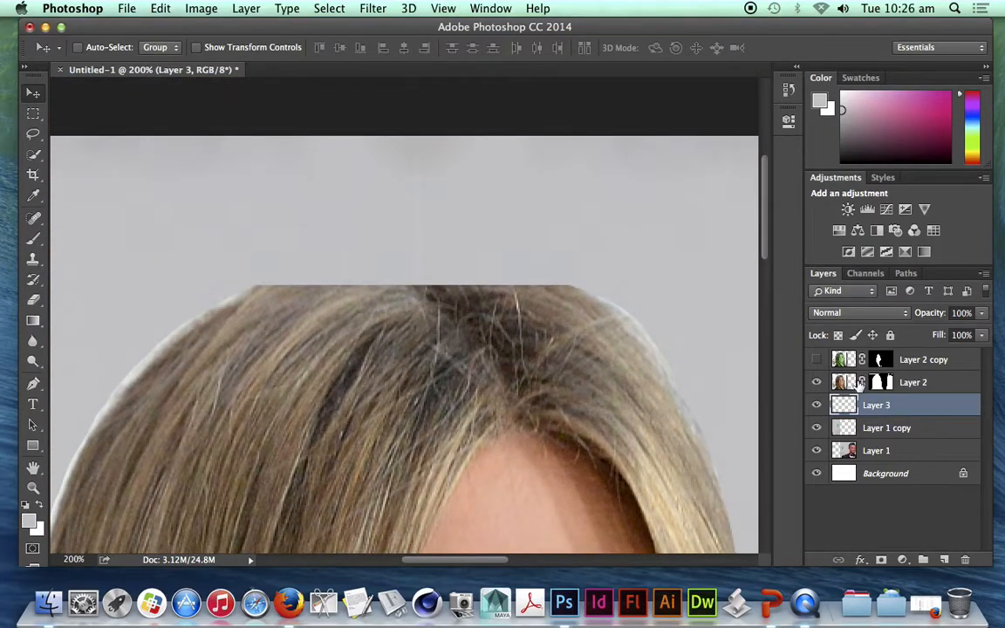
click(859, 385)
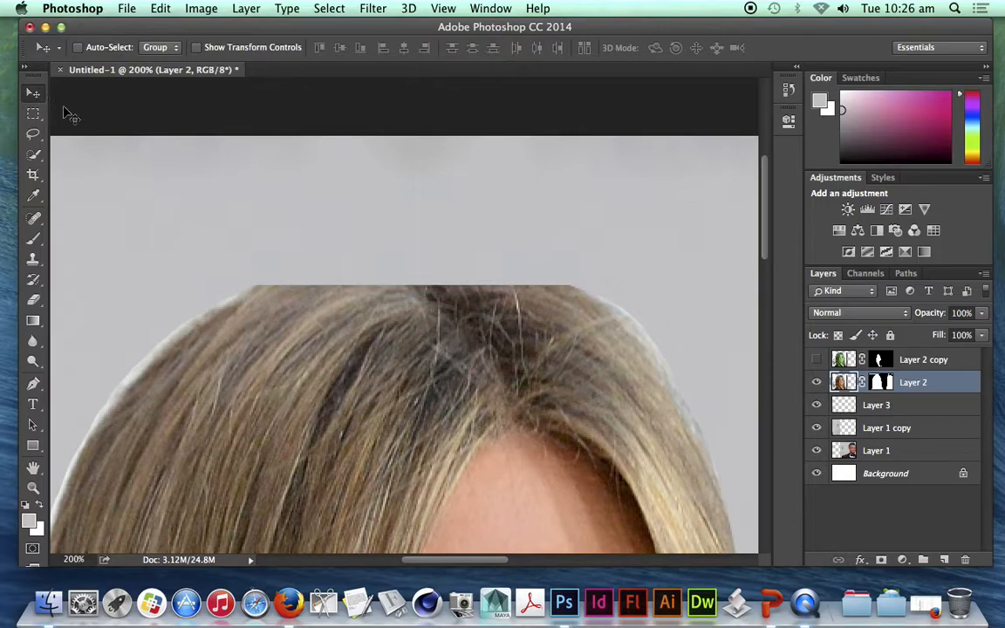
key(super+j)
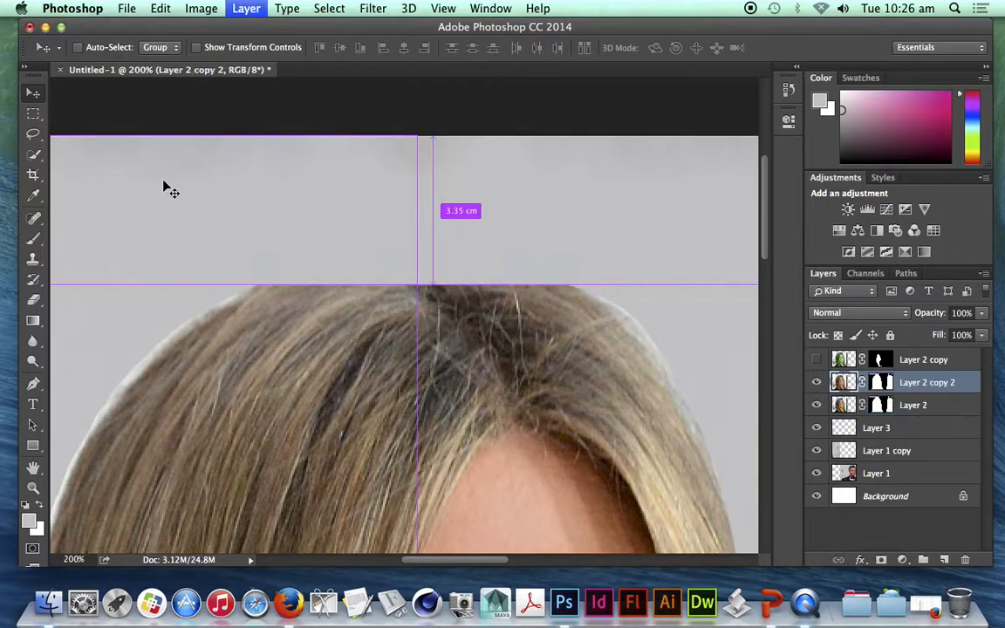
- Move the original Layer 2 slightly upward so its hair extends above the flat top of the woman's head
drag(348, 401, 367, 363)
key(super+z)
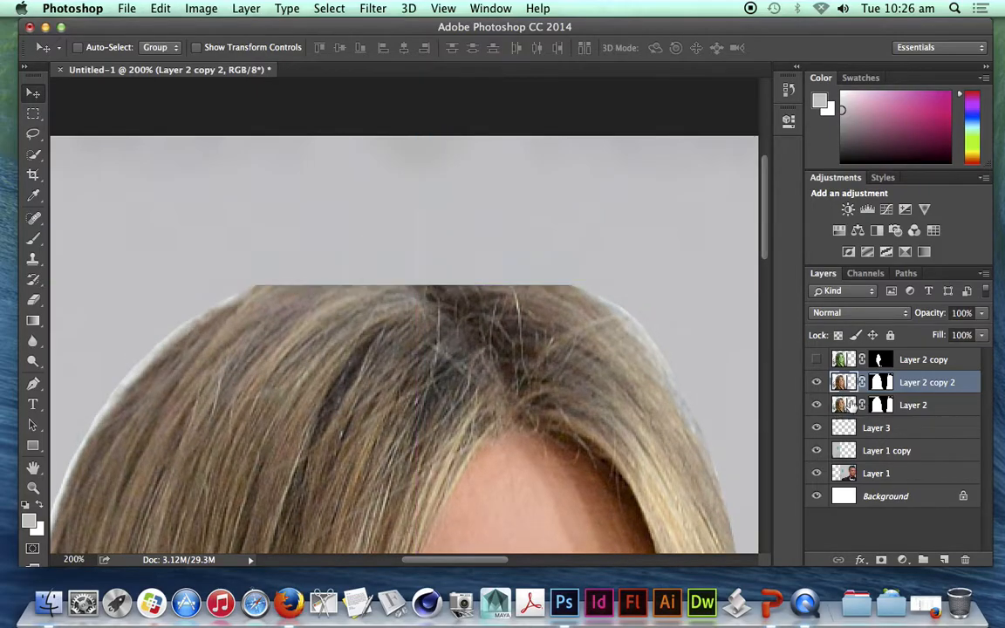
click(839, 405)
drag(523, 450, 523, 419)
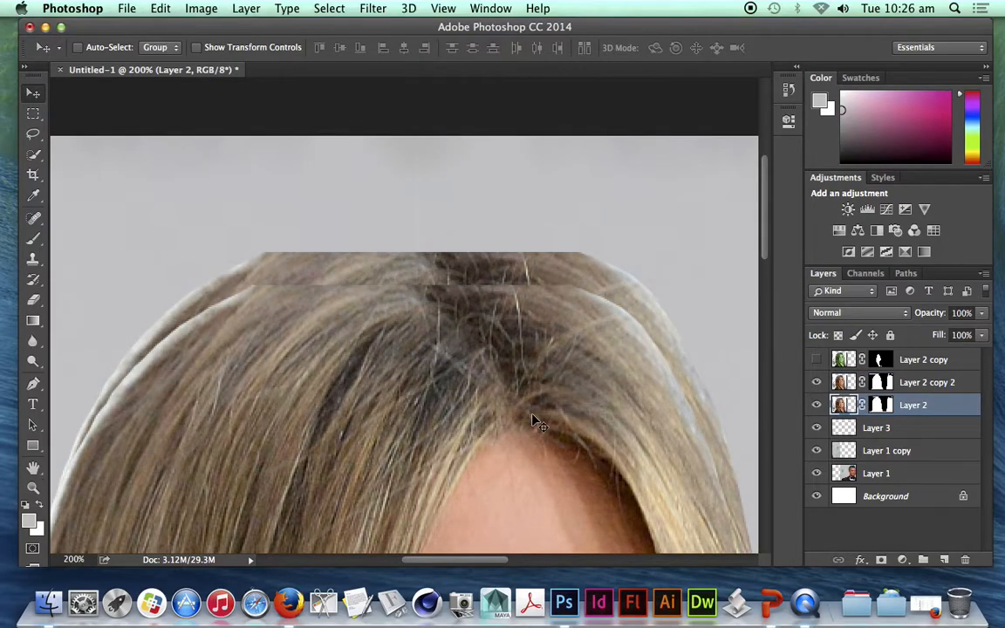
- Rotate Layer 2 clockwise by about 17 degrees with Free Transform and shift it slightly left behind the woman's head
key(super+t)
key(super+minus)
key(super+minus)
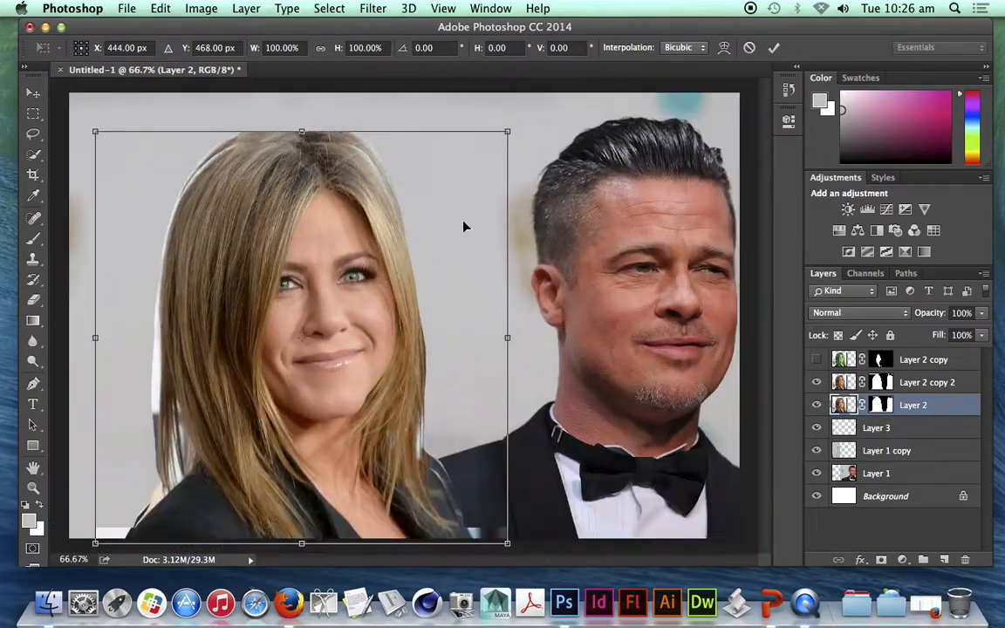
drag(522, 115, 560, 203)
mouse_move(483, 197)
mouse_down()
mouse_move(457, 201)
mouse_move(474, 200)
mouse_move(466, 205)
mouse_up()
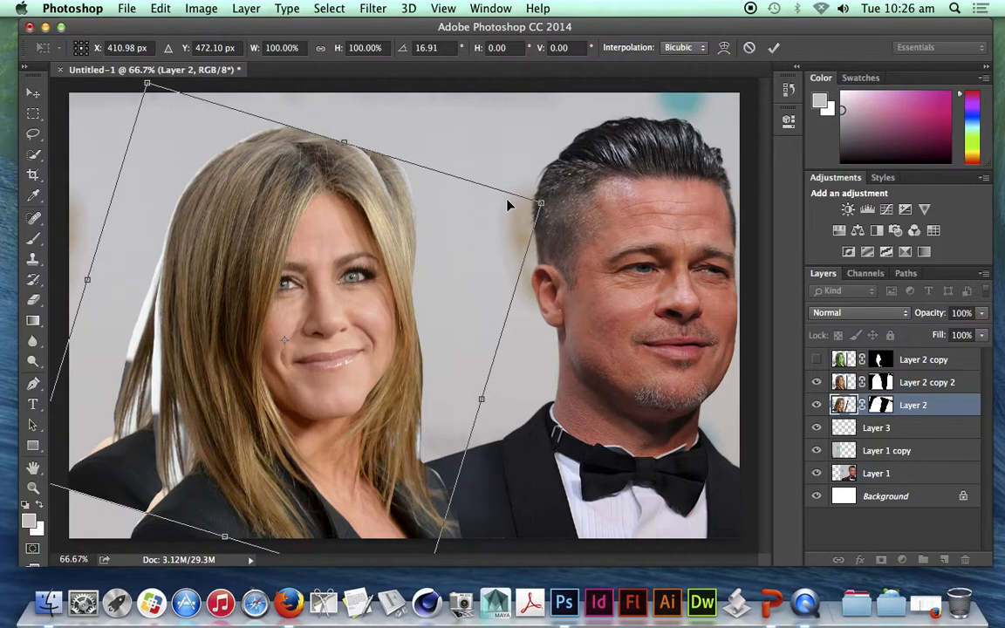
key(Return)
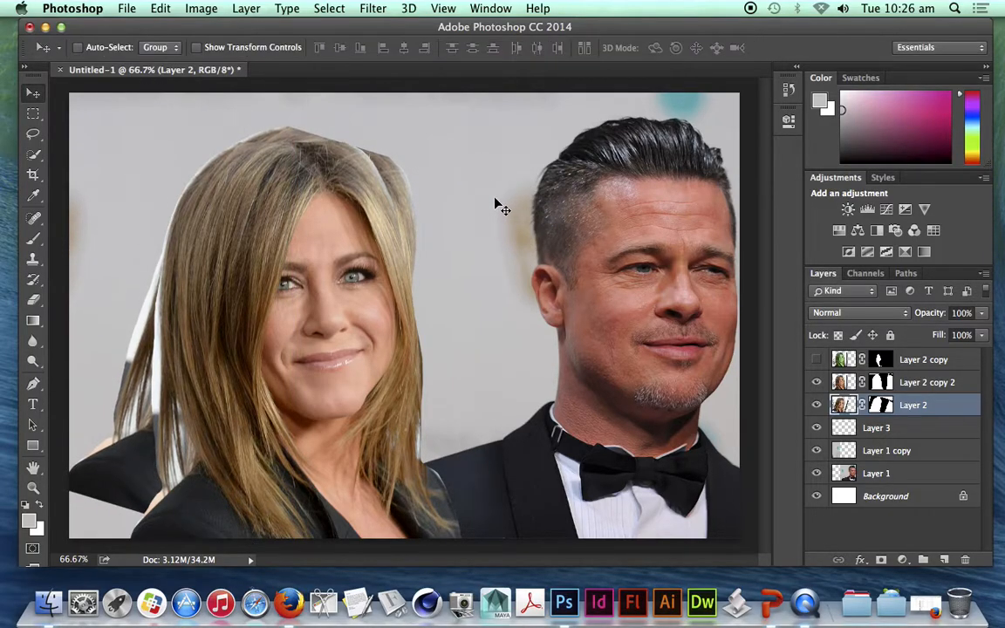
- Select a rectangle around the top of the woman's hair on Layer 2 and copy it to a new layer
key(super+plus)
key(super+plus)
drag(379, 193, 556, 390)
drag(417, 191, 461, 269)
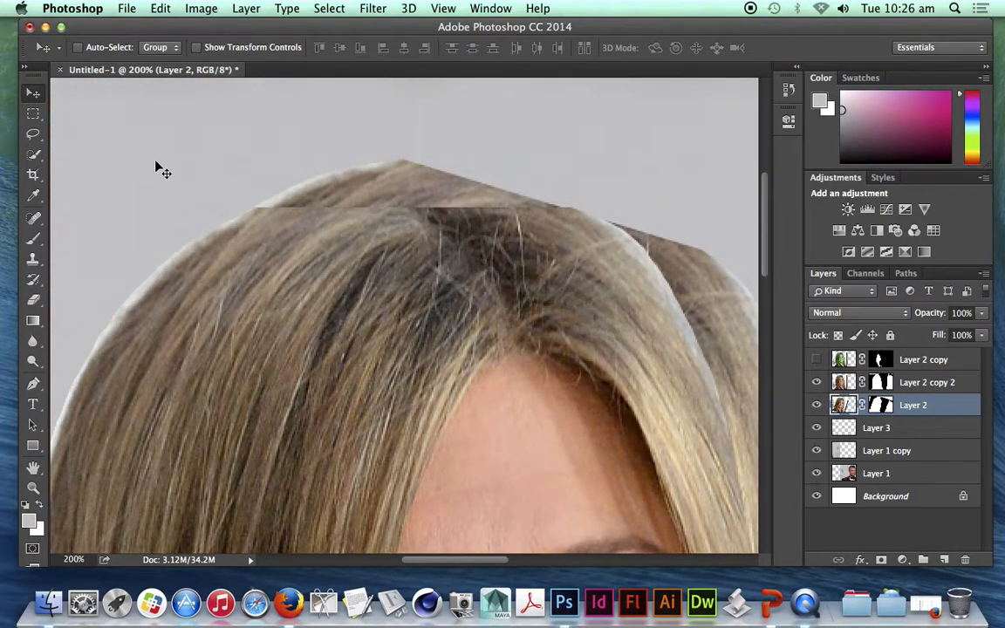
key(m)
drag(204, 119, 646, 272)
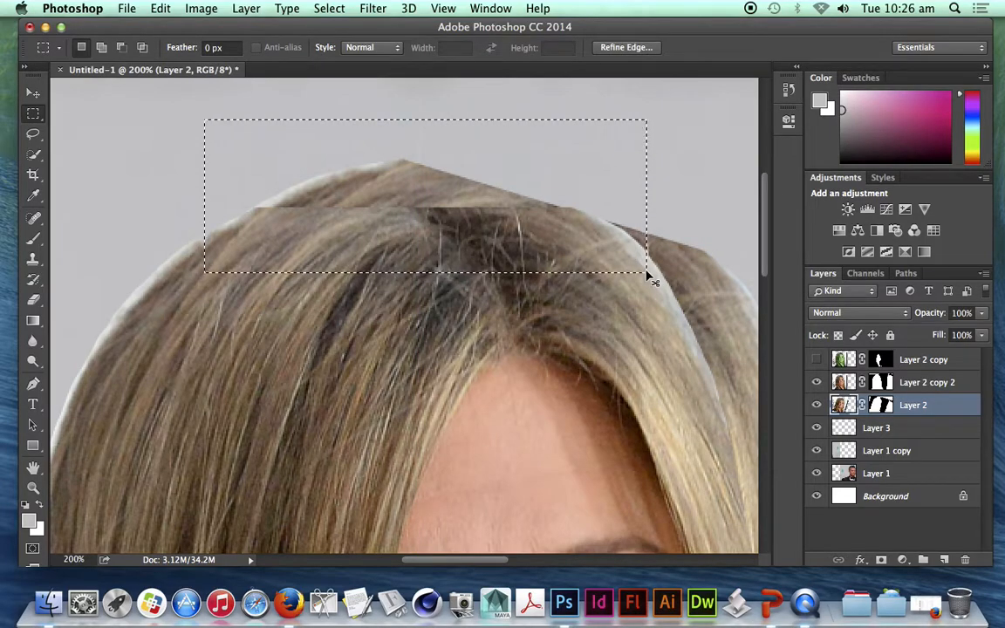
key(super+j)
- Delete the rotated Layer 2, keeping only the copied hair patch
click(863, 427)
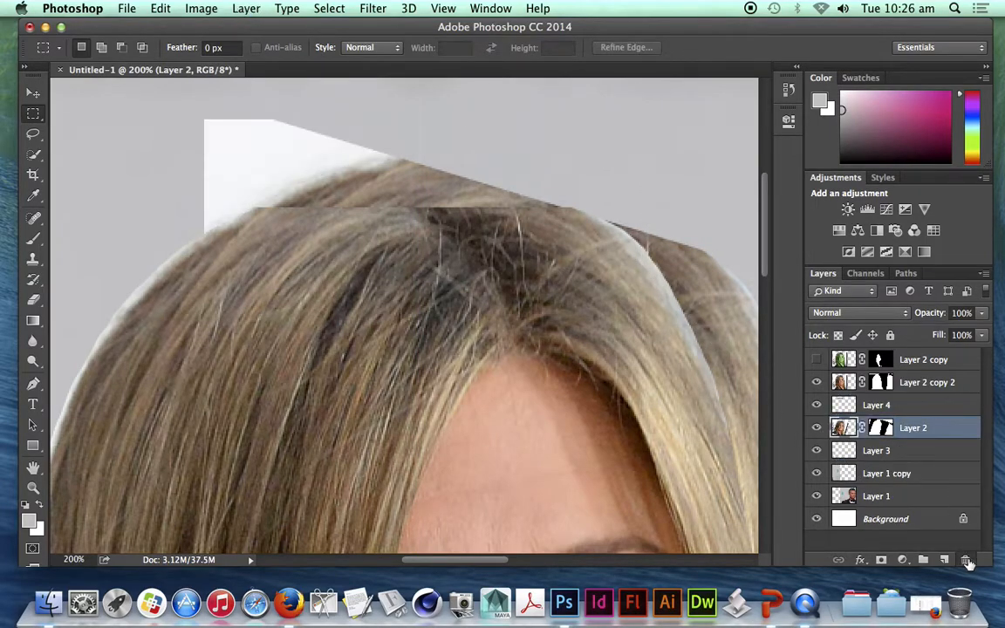
key(Delete)
click(621, 230)
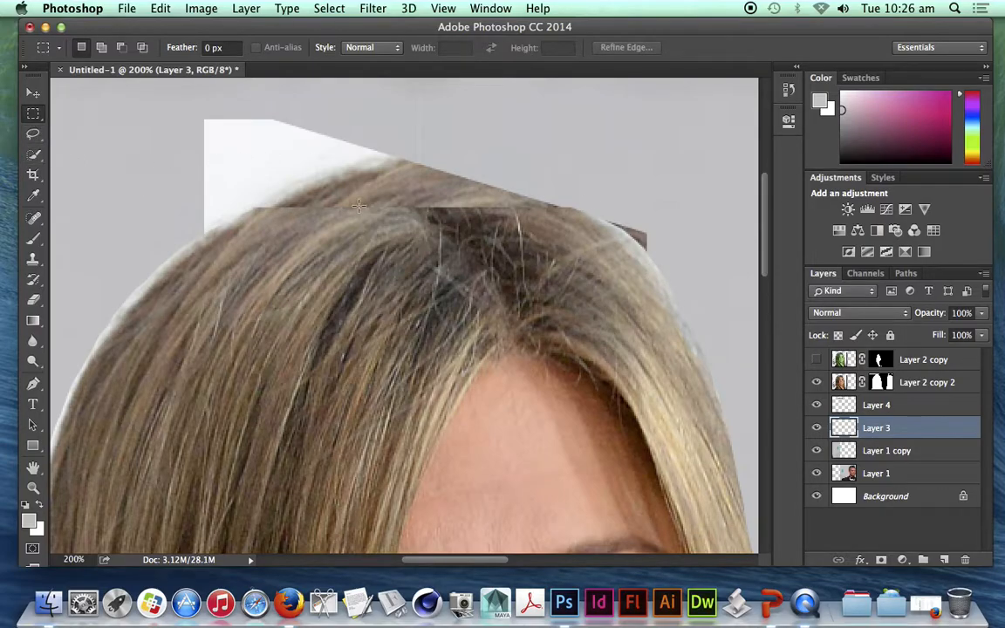
- Place Layer 4 above Layer 2 copy 2 and nudge the hair patch slightly upward over the head's flat top
click(32, 99)
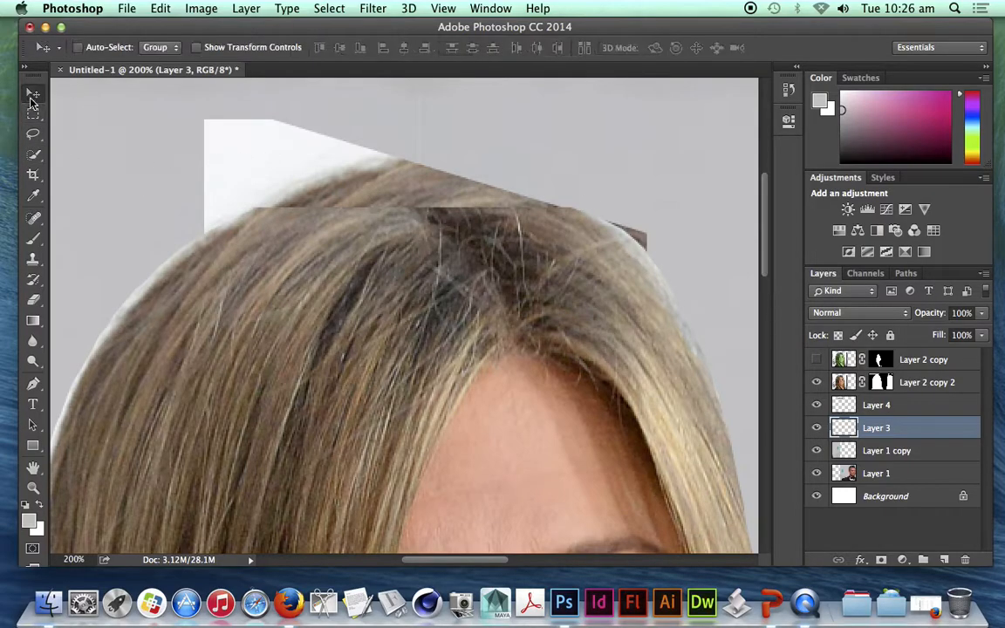
double_click(876, 406)
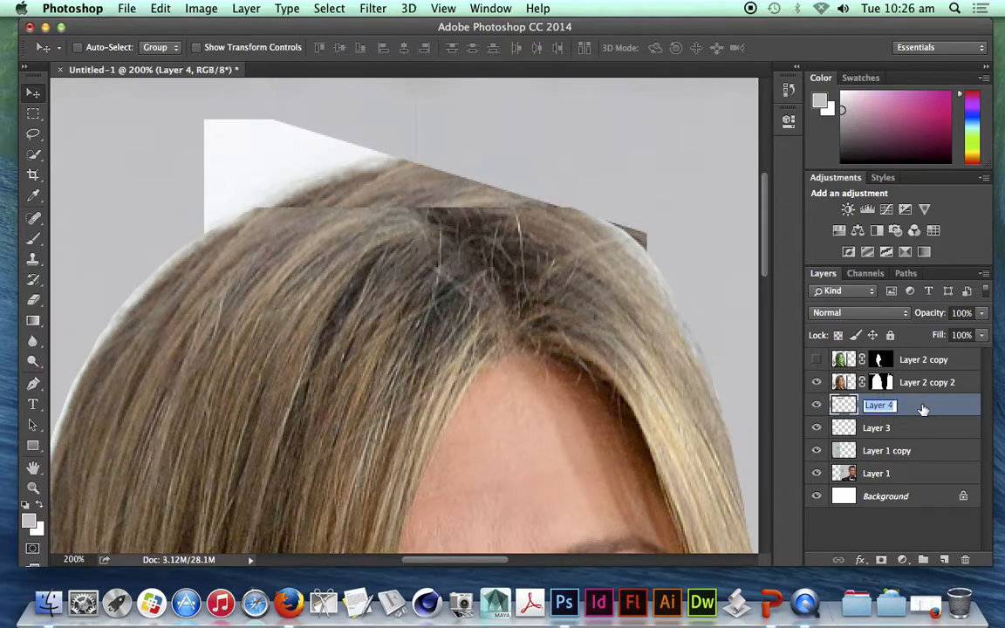
click(921, 406)
drag(915, 417, 907, 373)
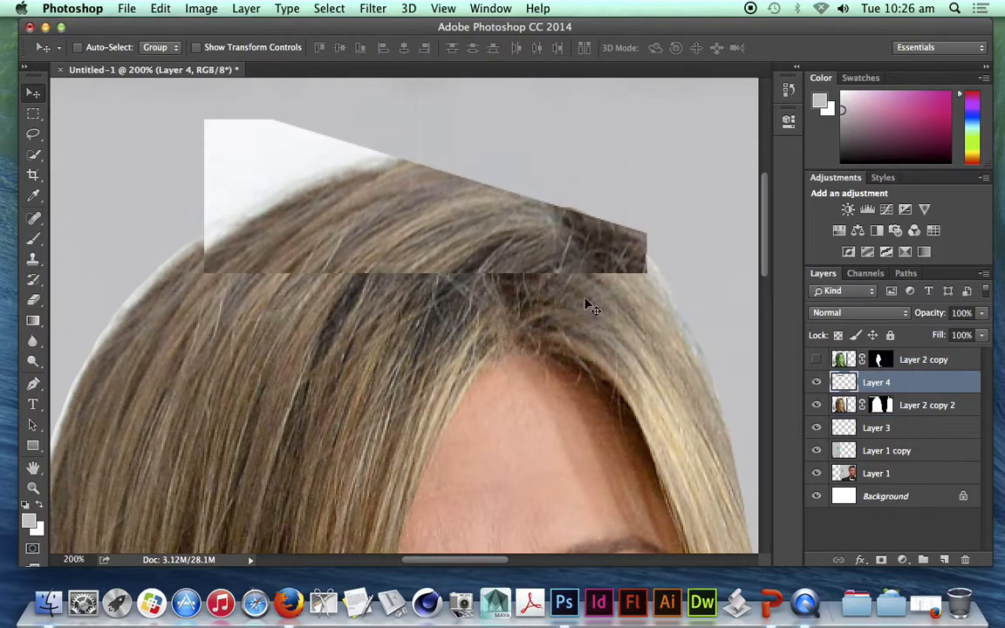
mouse_move(385, 230)
mouse_down()
mouse_move(378, 223)
mouse_move(389, 214)
mouse_up()
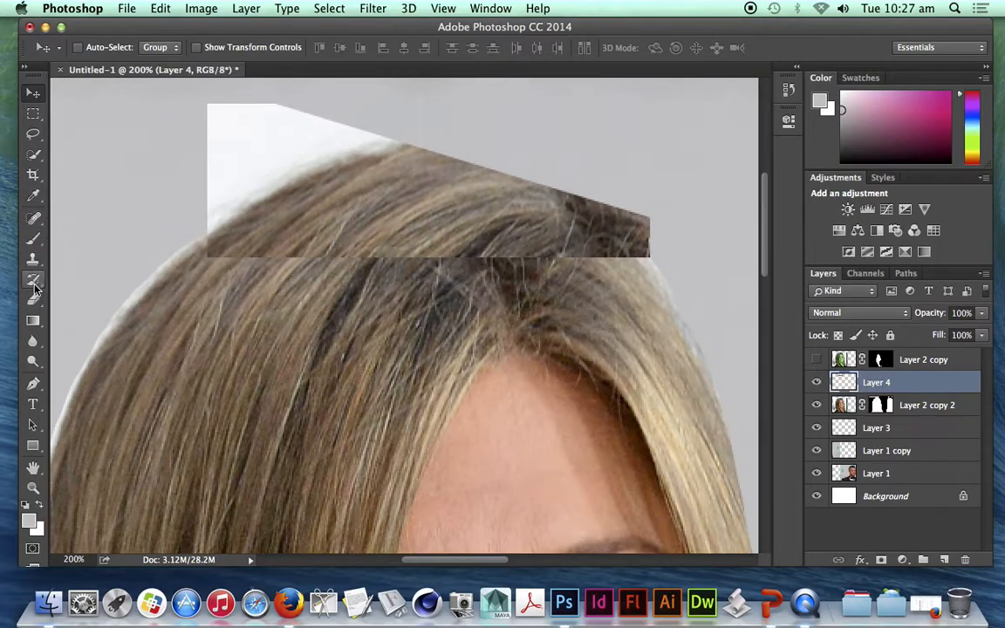
- Smudge the lower edge of the hair patch into the woman's hair with the Smudge tool at 50% strength
click(38, 340)
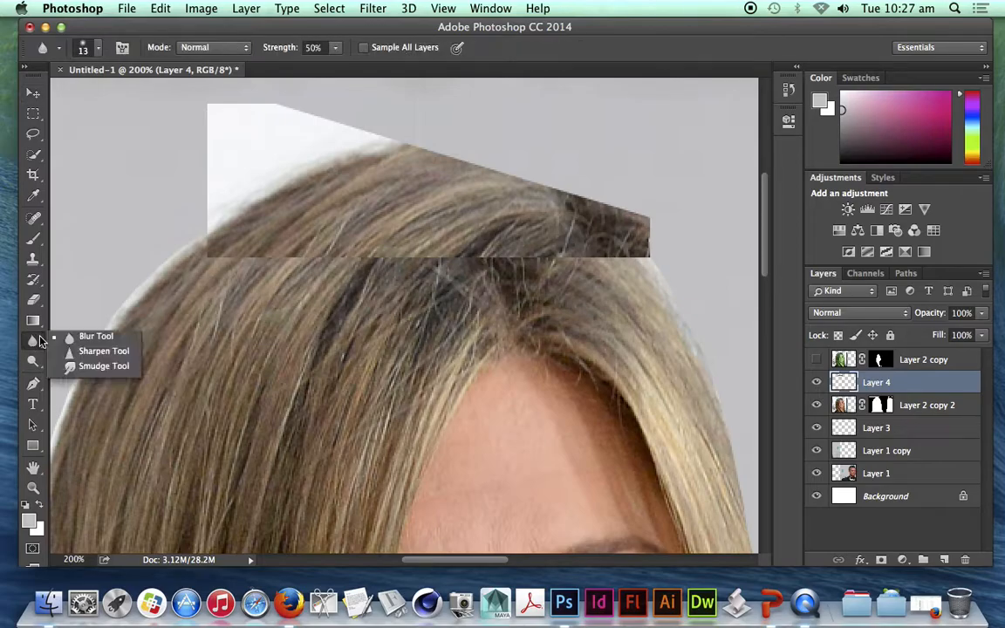
click(103, 365)
mouse_move(566, 255)
mouse_down()
mouse_move(559, 296)
mouse_move(532, 275)
mouse_move(538, 240)
mouse_move(464, 282)
mouse_move(455, 246)
mouse_move(320, 287)
mouse_move(296, 267)
mouse_move(274, 265)
mouse_move(267, 249)
mouse_move(245, 249)
mouse_move(222, 229)
mouse_up()
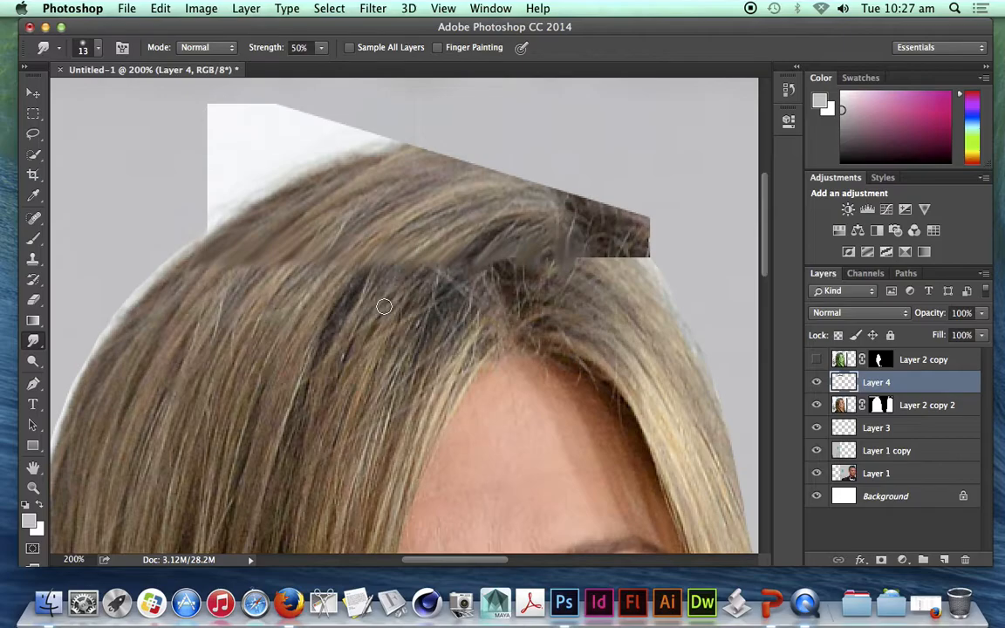
- Hide the Layer 4 hair patch from the composite
key(super+minus)
key(super+minus)
key(super+minus)
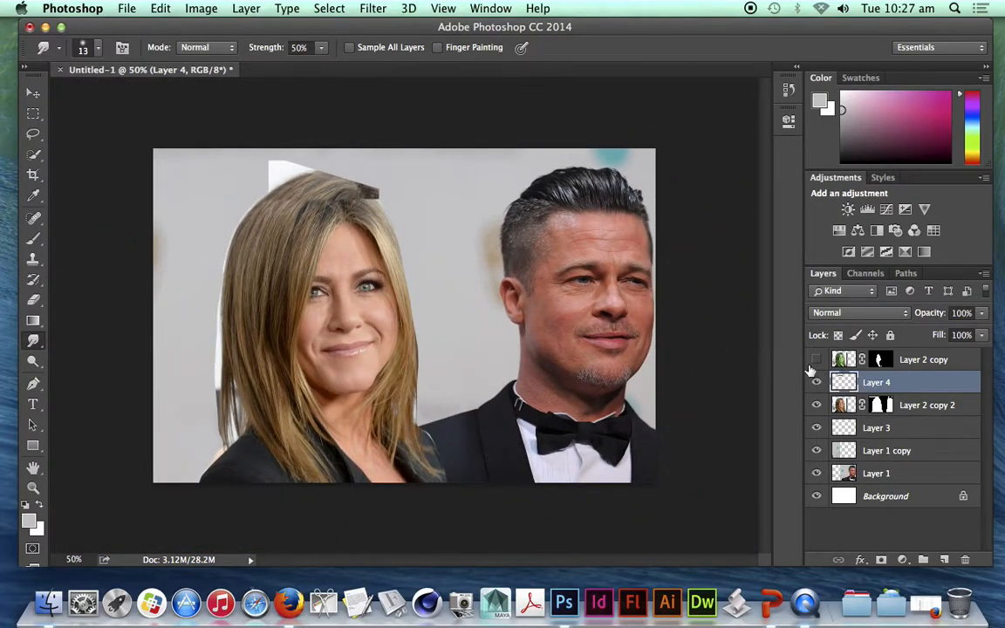
click(818, 384)
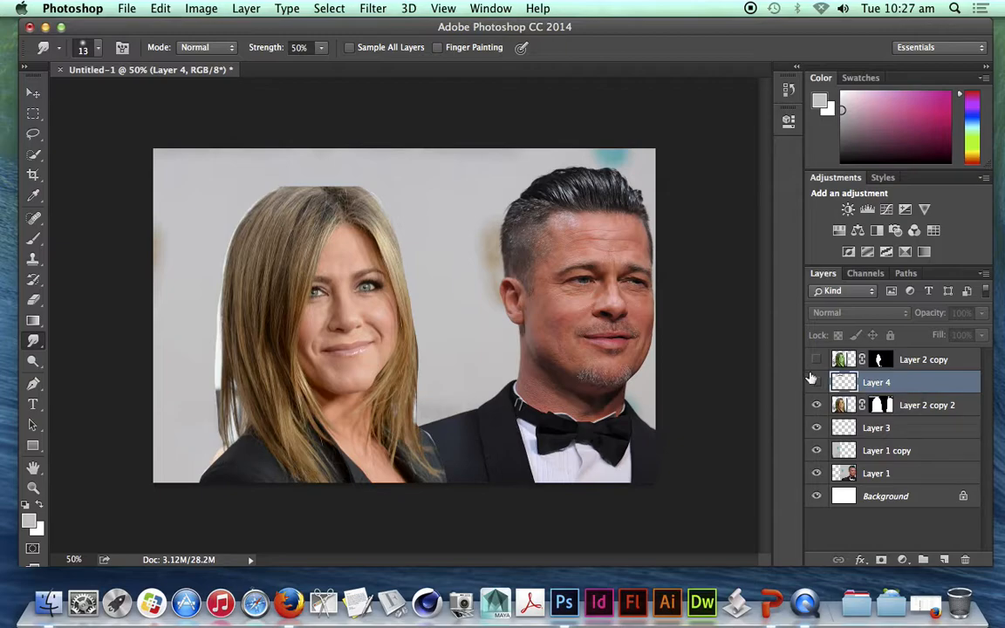
- Delete the hidden hair-patch layer, Layer 4
key(super+plus)
key(super+plus)
key(super+plus)
drag(549, 478, 503, 227)
drag(399, 481, 449, 391)
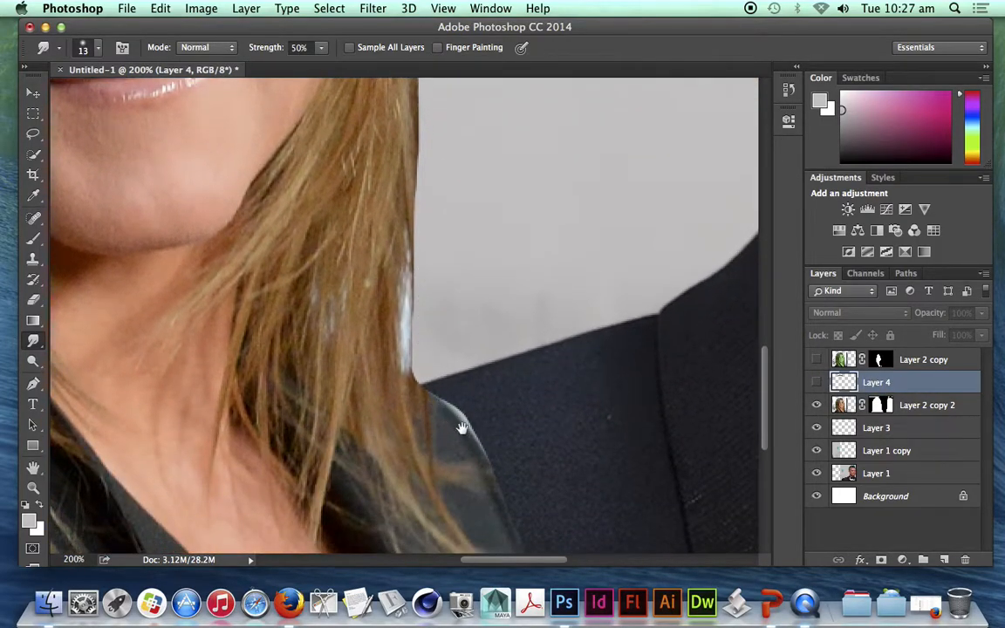
key(super+plus)
key(super+plus)
click(883, 407)
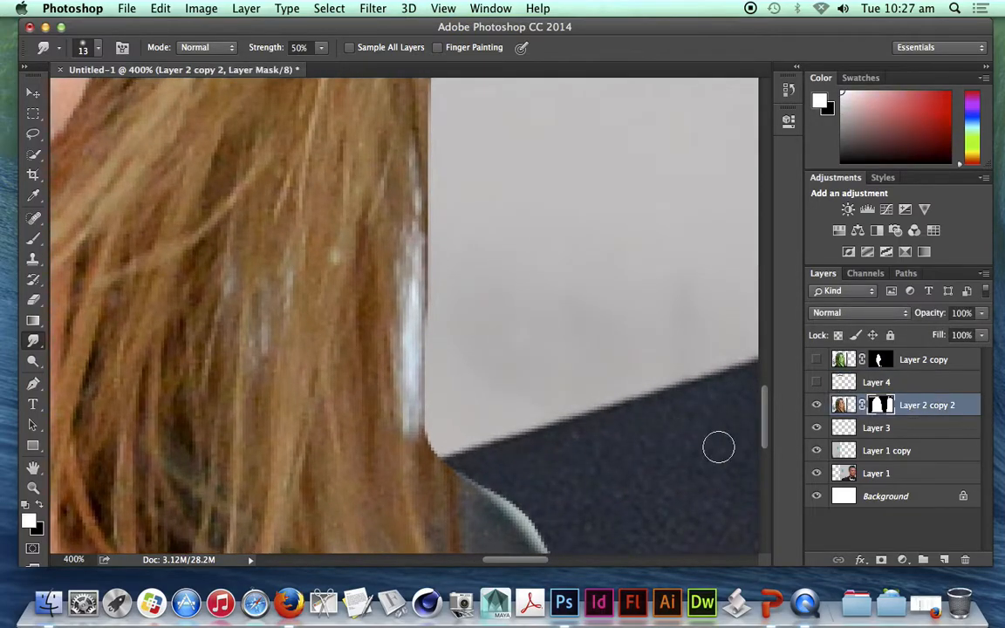
click(842, 382)
click(965, 559)
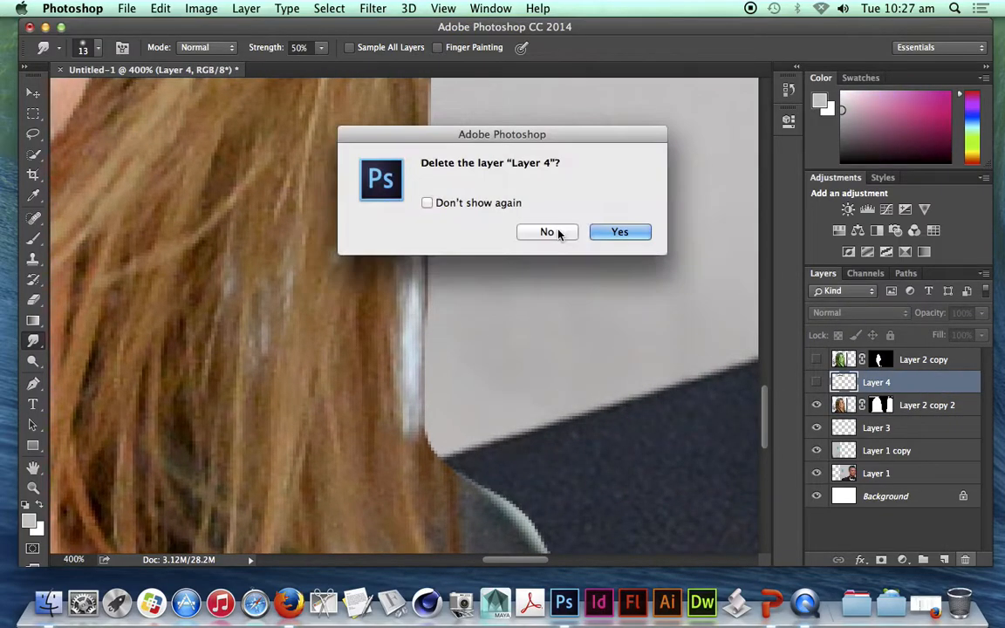
click(620, 232)
- Try to soften the pale edge on the woman's shoulder by smudging the Layer 2 copy 2 mask
scroll(616, 303, down, 10)
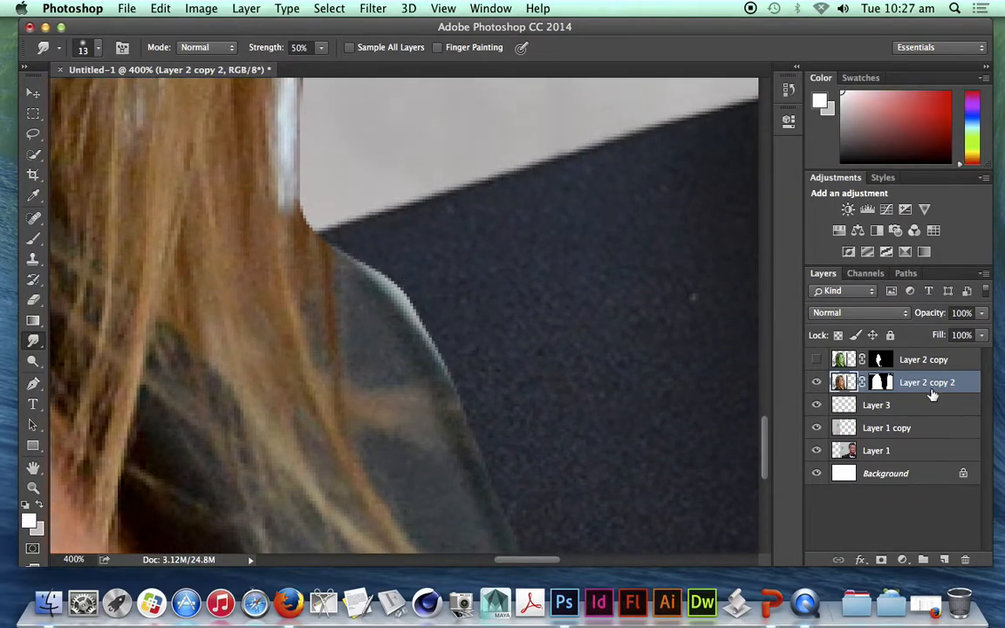
click(881, 382)
mouse_move(417, 281)
mouse_down()
mouse_move(433, 326)
mouse_move(383, 260)
mouse_move(451, 330)
mouse_up()
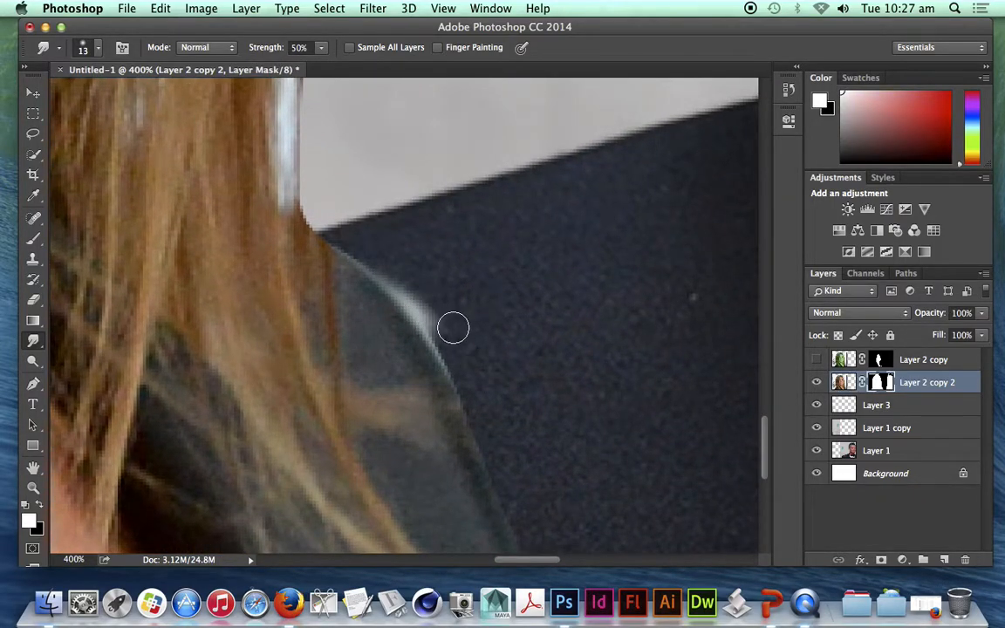
- Paint black on the Layer 2 copy 2 mask with a 25 px brush to hide the pale fringe along the woman's shoulder
click(33, 236)
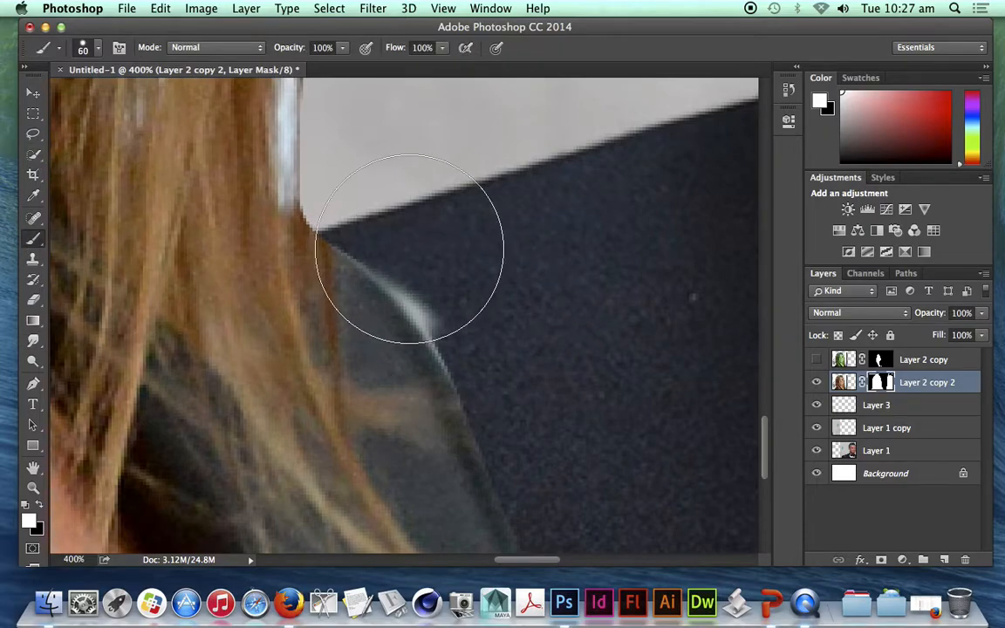
key(bracketleft)
key(bracketleft)
drag(398, 240, 454, 321)
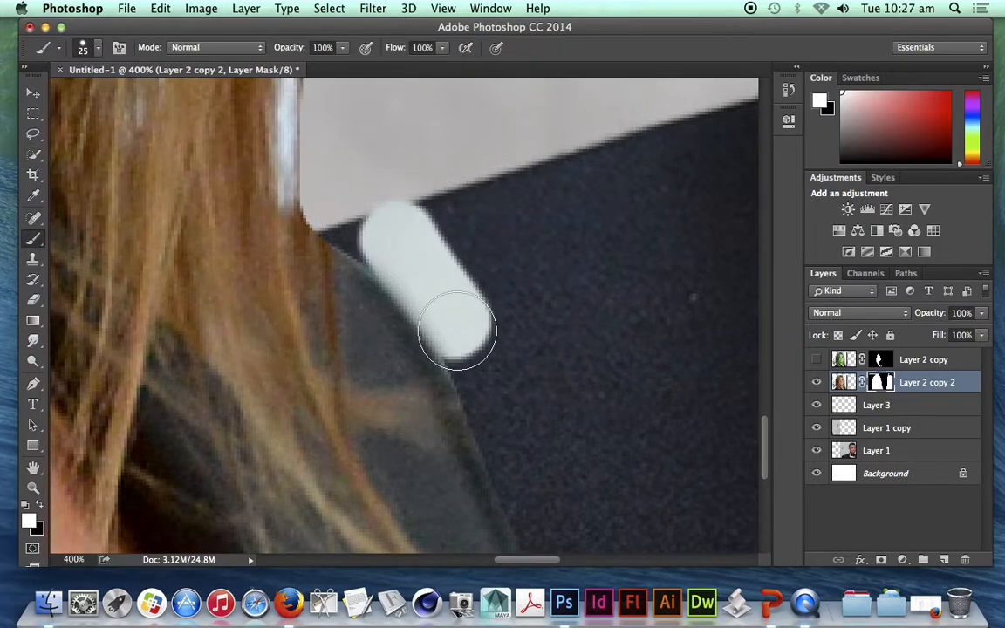
key(x)
mouse_move(411, 224)
mouse_down()
mouse_move(485, 321)
mouse_move(386, 236)
mouse_move(479, 349)
mouse_move(515, 366)
mouse_move(395, 263)
mouse_move(348, 204)
mouse_move(470, 347)
mouse_up()
drag(447, 257, 515, 419)
- Mask out the white streak at the hair edge just above the shoulder with a small black brush
key(bracketleft)
key(bracketleft)
key(bracketleft)
key(bracketleft)
key(bracketleft)
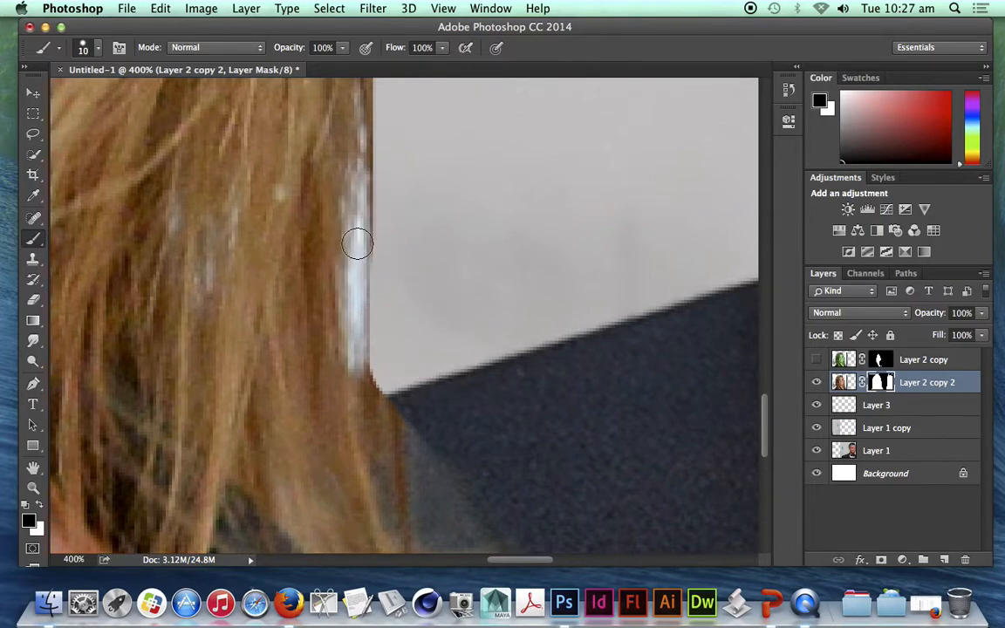
mouse_move(358, 240)
mouse_down()
mouse_move(350, 368)
mouse_move(360, 192)
mouse_move(350, 351)
mouse_move(363, 332)
mouse_move(361, 233)
mouse_move(372, 199)
mouse_move(371, 328)
mouse_up()
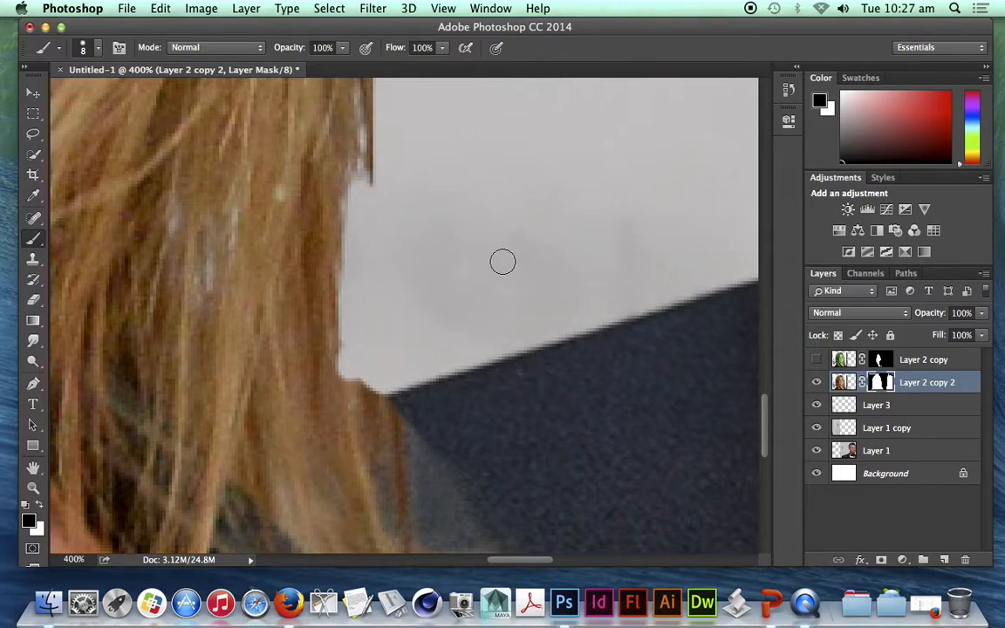
- Paint the mask black along the outer edge of the woman's long hair, from beside her face down to the shoulder away from the man
key(super+minus)
key(super+minus)
key(super+minus)
key(super+minus)
key(super+minus)
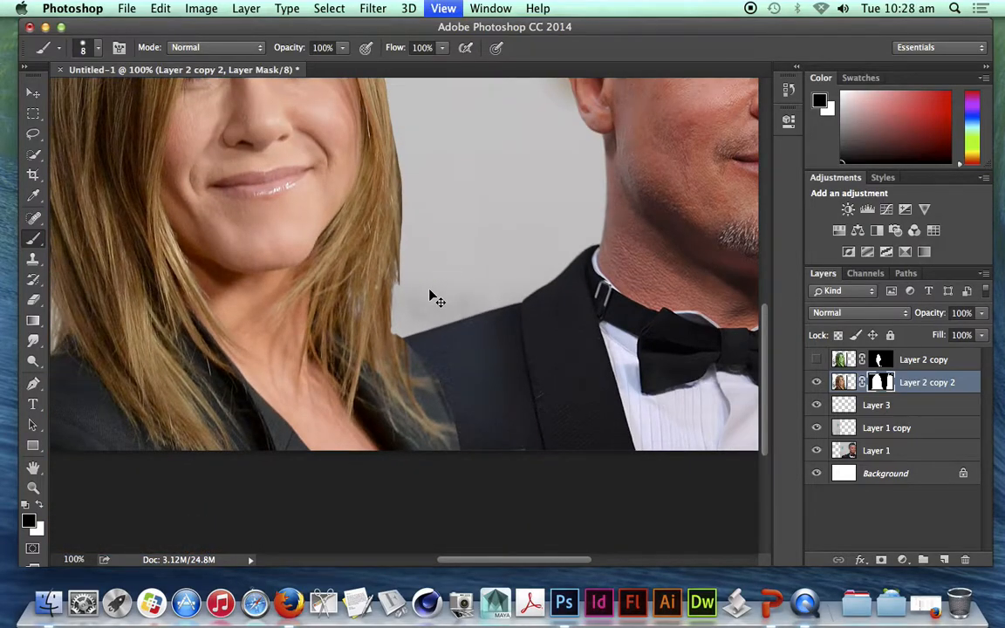
key(x)
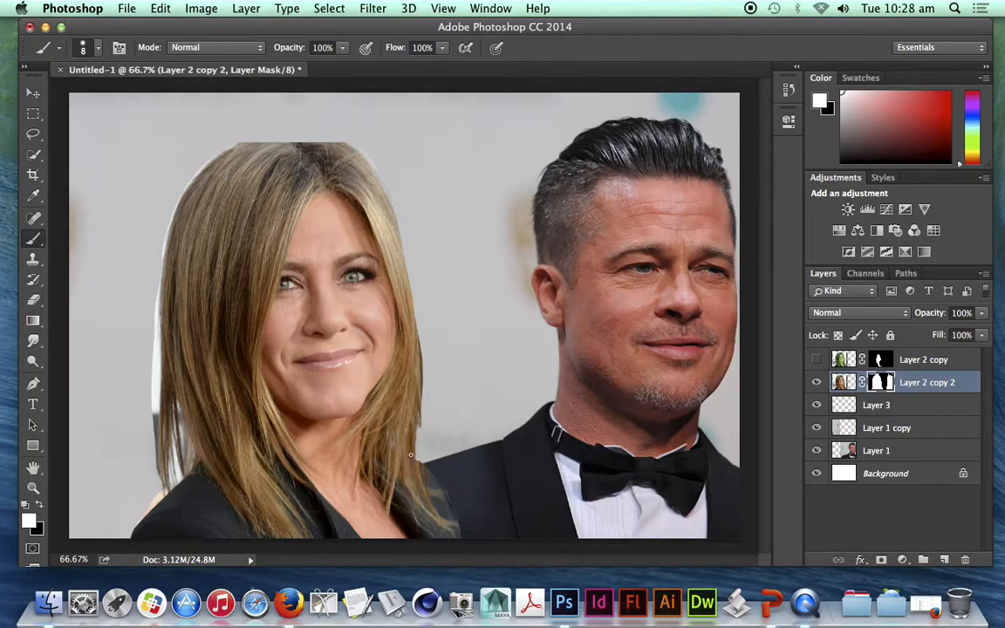
key(x)
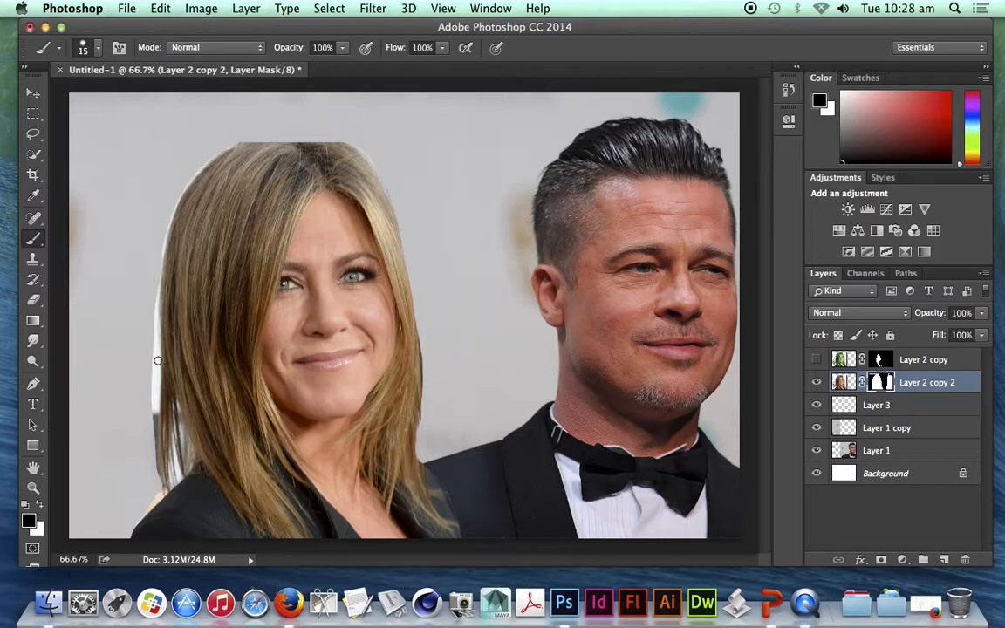
drag(147, 356, 148, 393)
drag(150, 338, 156, 246)
drag(152, 387, 149, 466)
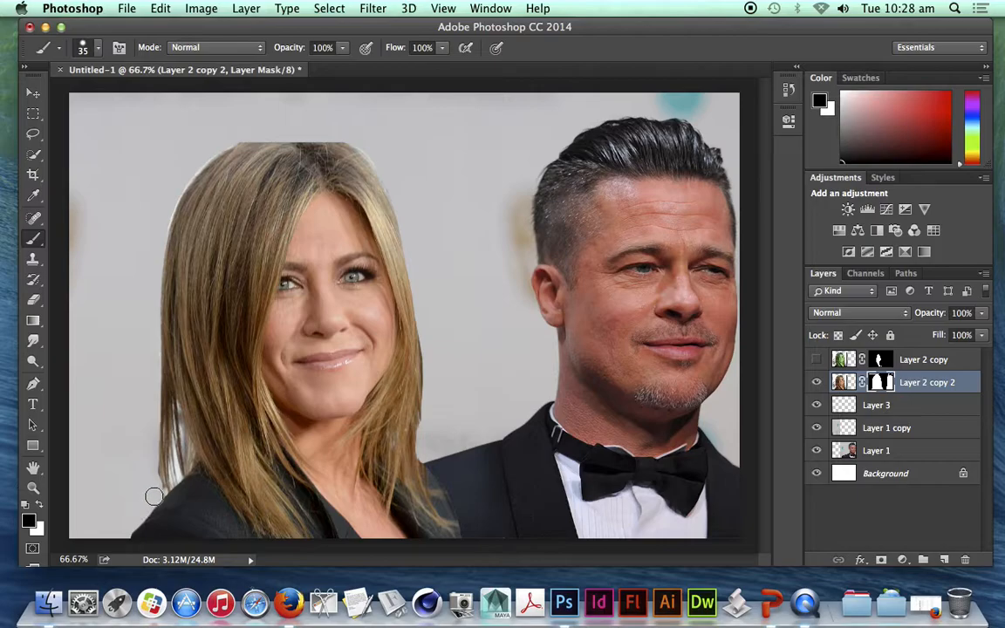
- Mask out the white halo along the upper curve of the woman's hair, on the side away from the man, with a 20 px black brush
key(x)
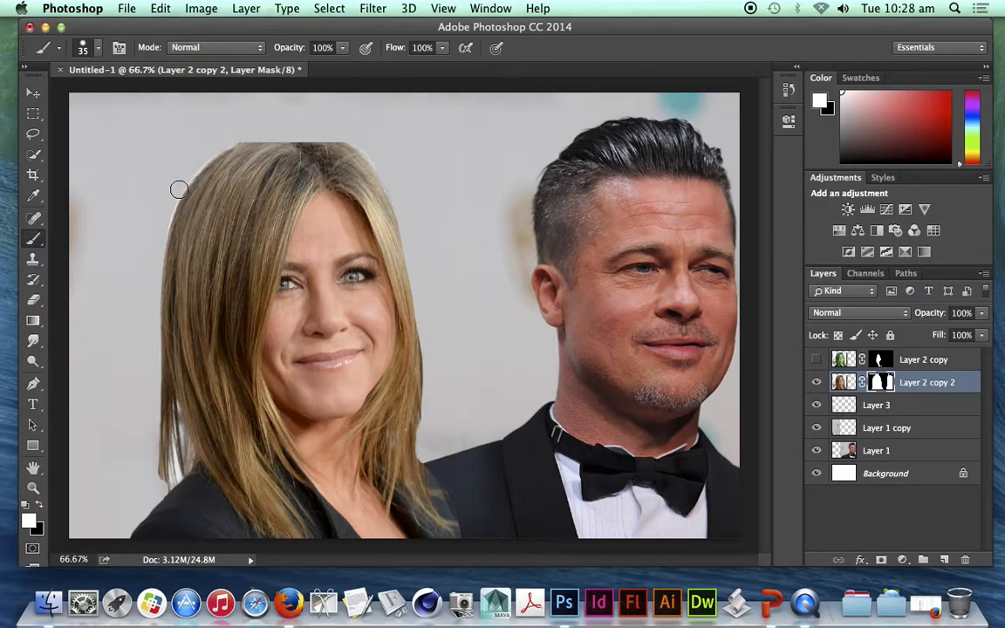
key(super+plus)
key(super+plus)
key(super+plus)
mouse_move(182, 190)
mouse_down()
mouse_move(484, 327)
mouse_move(559, 375)
mouse_move(238, 220)
mouse_move(249, 226)
mouse_up()
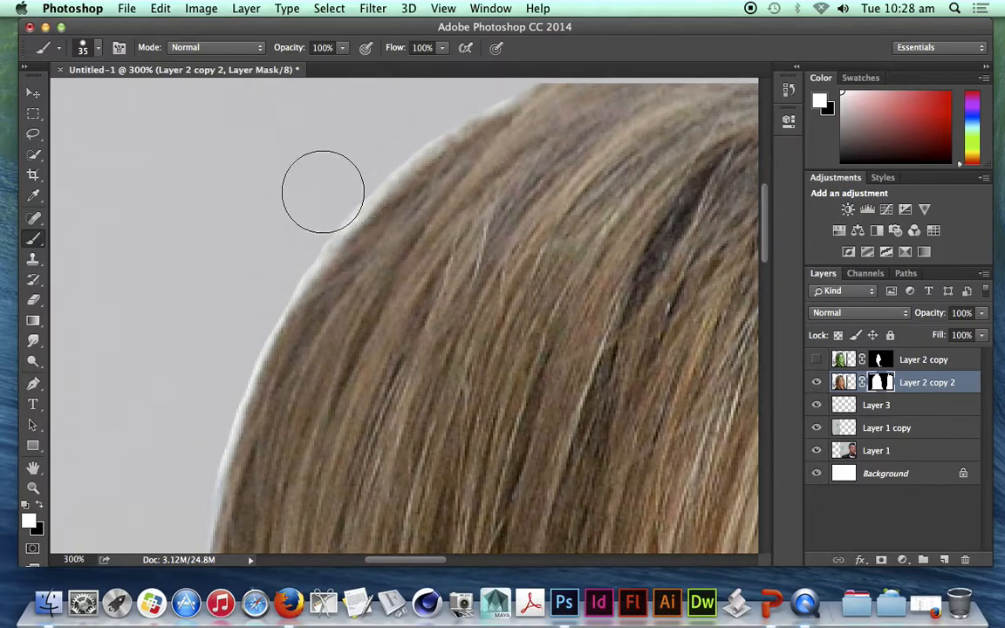
key(bracketleft)
key(bracketleft)
key(bracketleft)
drag(354, 201, 315, 231)
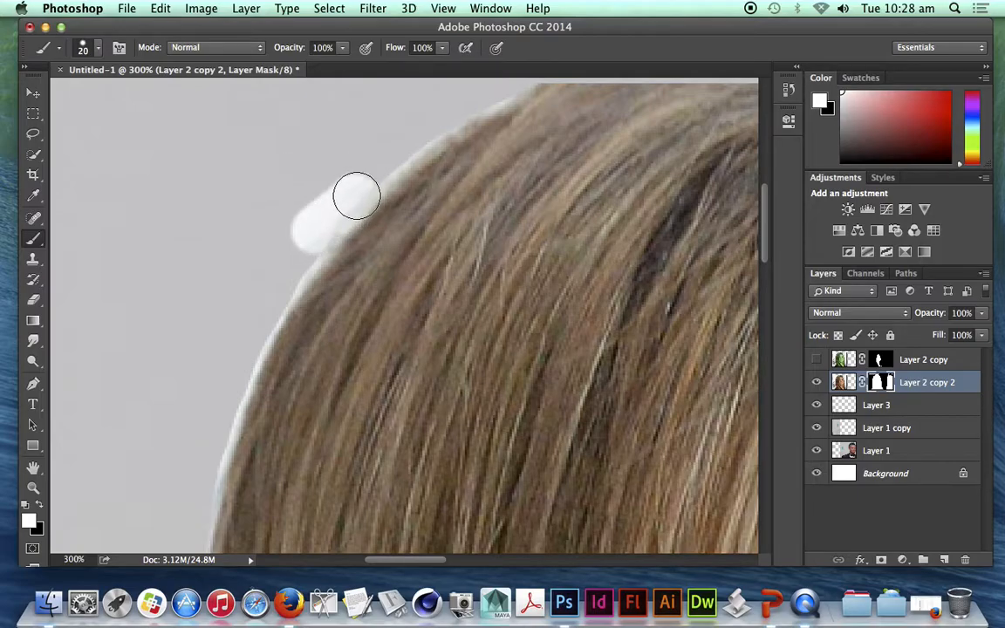
key(x)
mouse_move(359, 183)
mouse_down()
mouse_move(263, 286)
mouse_move(273, 293)
mouse_move(259, 325)
mouse_move(278, 306)
mouse_move(231, 366)
mouse_move(234, 342)
mouse_move(219, 384)
mouse_move(243, 351)
mouse_move(207, 446)
mouse_move(213, 408)
mouse_move(192, 514)
mouse_move(200, 452)
mouse_move(192, 541)
mouse_up()
drag(391, 181, 314, 272)
mouse_move(294, 234)
mouse_down()
mouse_move(321, 244)
mouse_move(412, 166)
mouse_up()
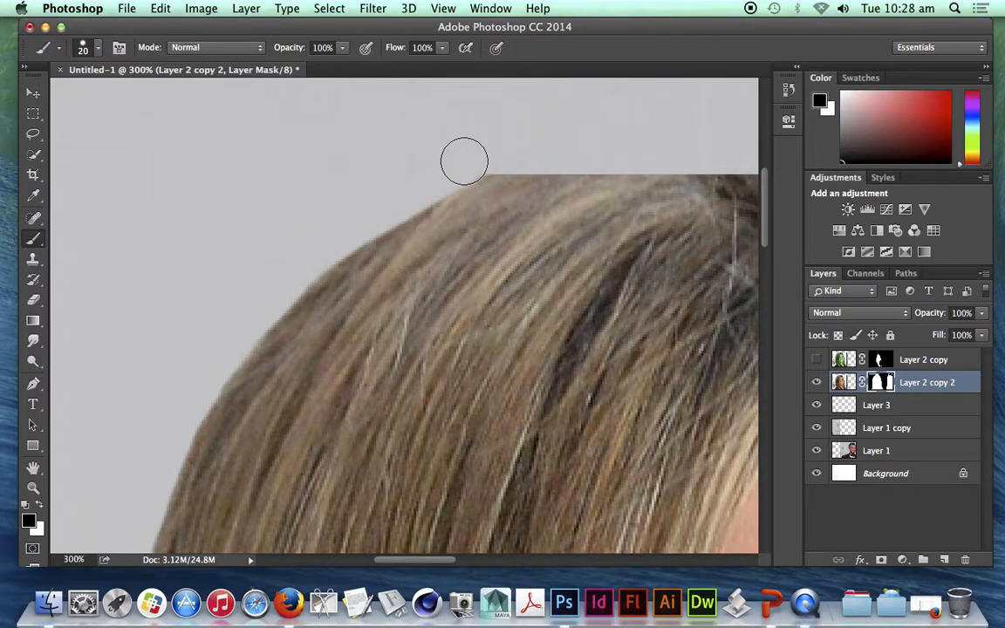
- Reshape the flat crown of the woman's hair by painting black on the mask around the parting
drag(702, 139, 403, 122)
mouse_move(260, 150)
mouse_down()
mouse_move(364, 149)
mouse_move(452, 166)
mouse_move(417, 139)
mouse_up()
key(super+z)
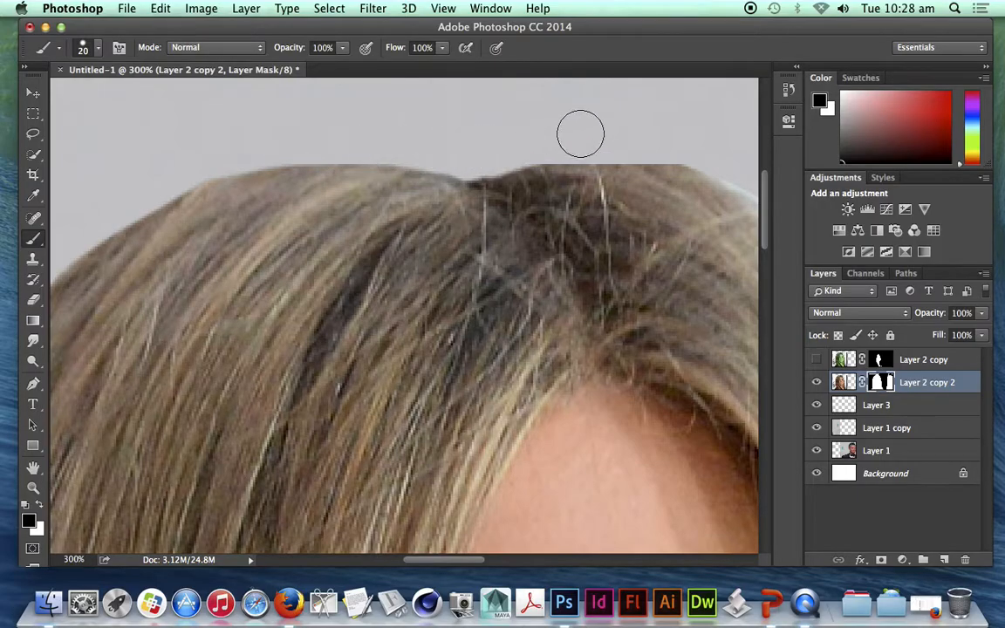
- Paint the mask black down the side of the woman's hair facing the man to remove its pale fringe
mouse_move(639, 122)
mouse_down()
mouse_move(463, 114)
mouse_move(673, 204)
mouse_up()
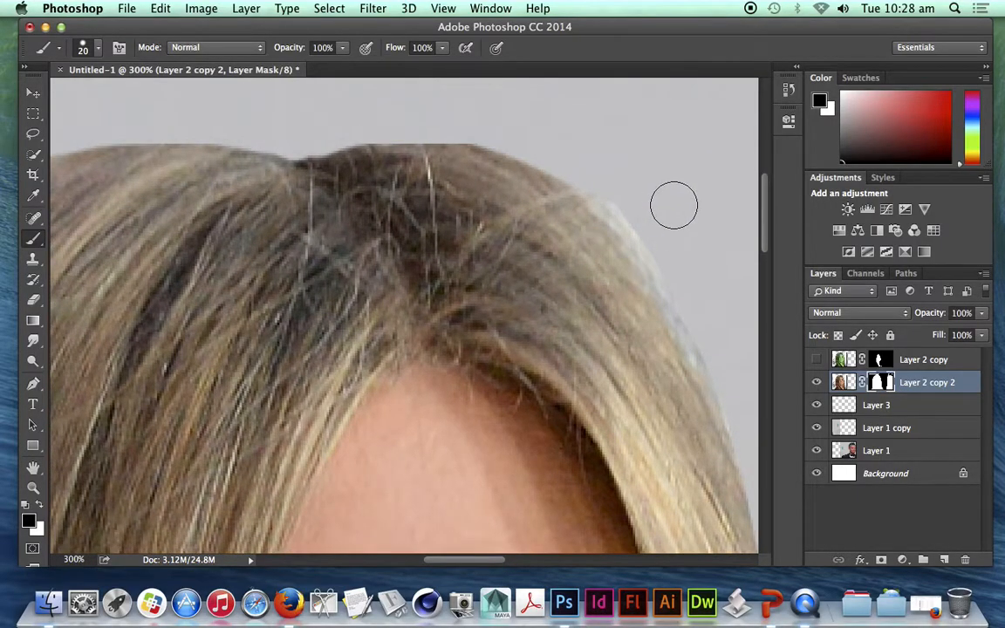
drag(466, 121, 697, 231)
mouse_move(544, 160)
mouse_down()
mouse_move(717, 285)
mouse_move(578, 159)
mouse_move(701, 334)
mouse_move(604, 201)
mouse_move(741, 410)
mouse_move(727, 308)
mouse_move(587, 196)
mouse_up()
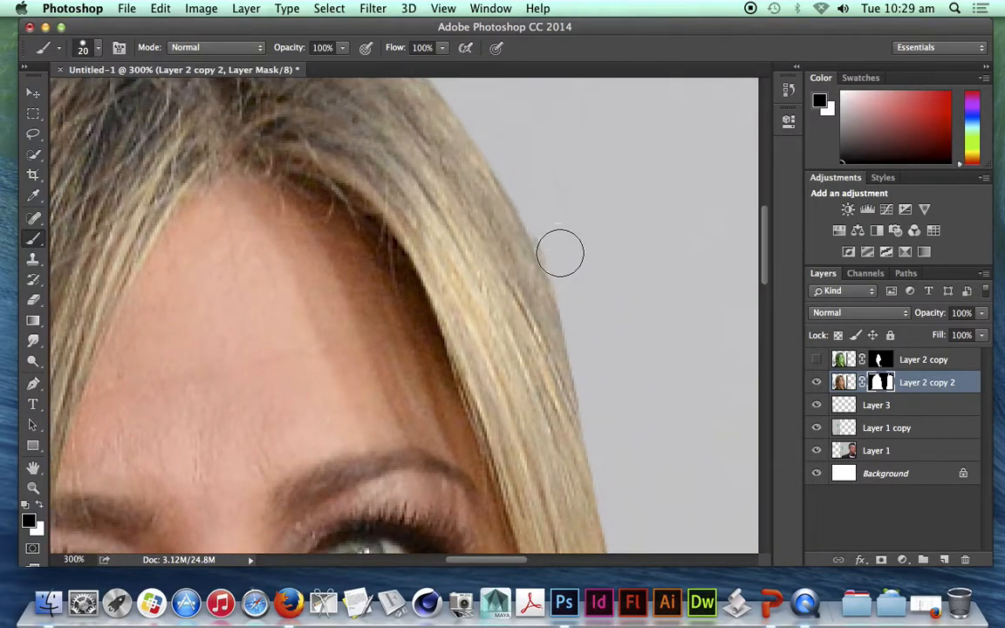
key(super+minus)
key(super+minus)
key(super+minus)
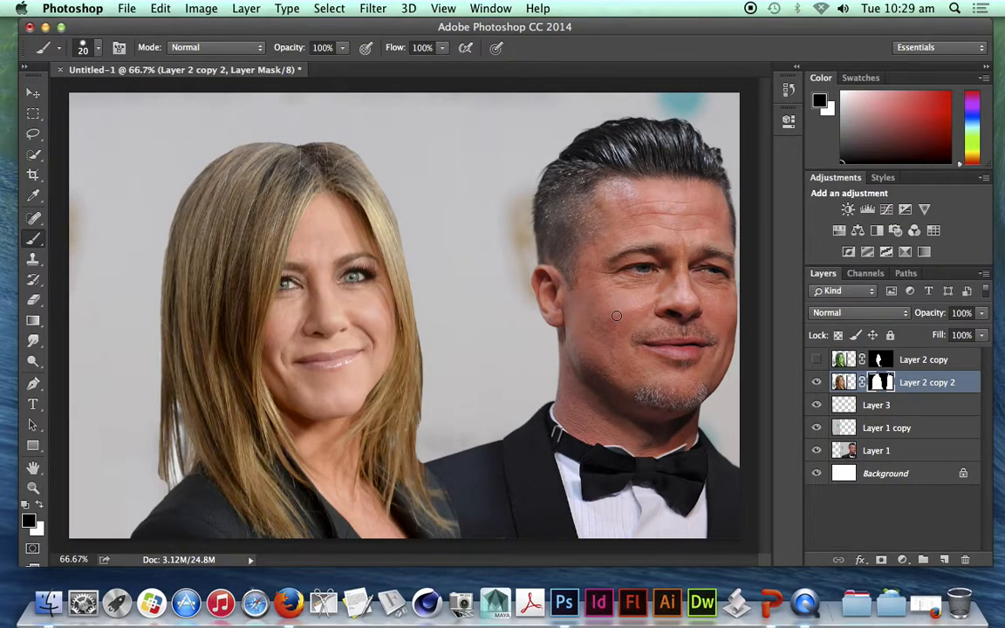
key(super+minus)
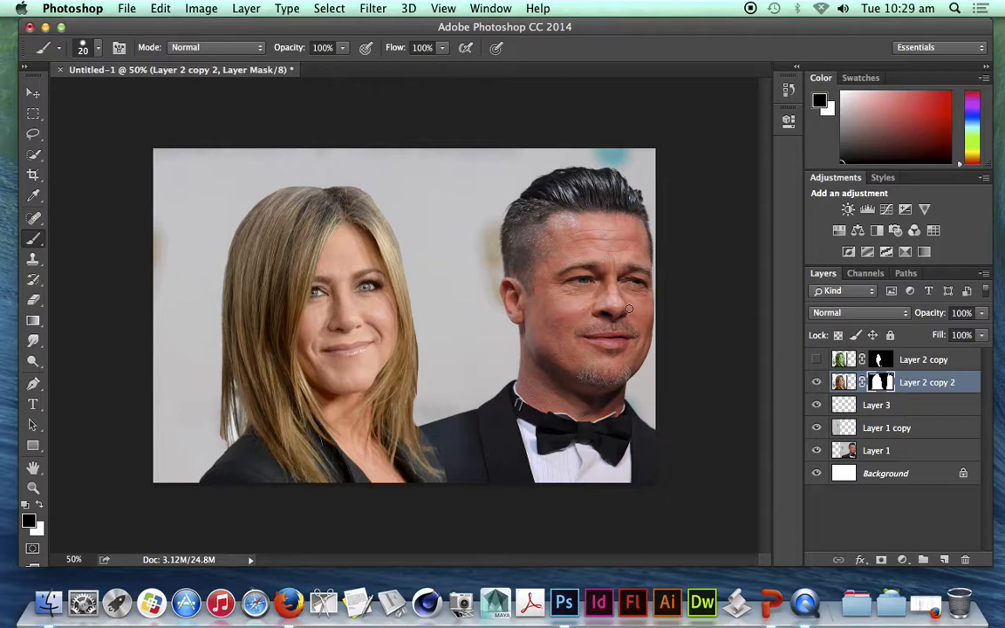
- Try Levels directly on the Layer 2 copy 2 image with input values of 33, 1.05 and 228
click(843, 386)
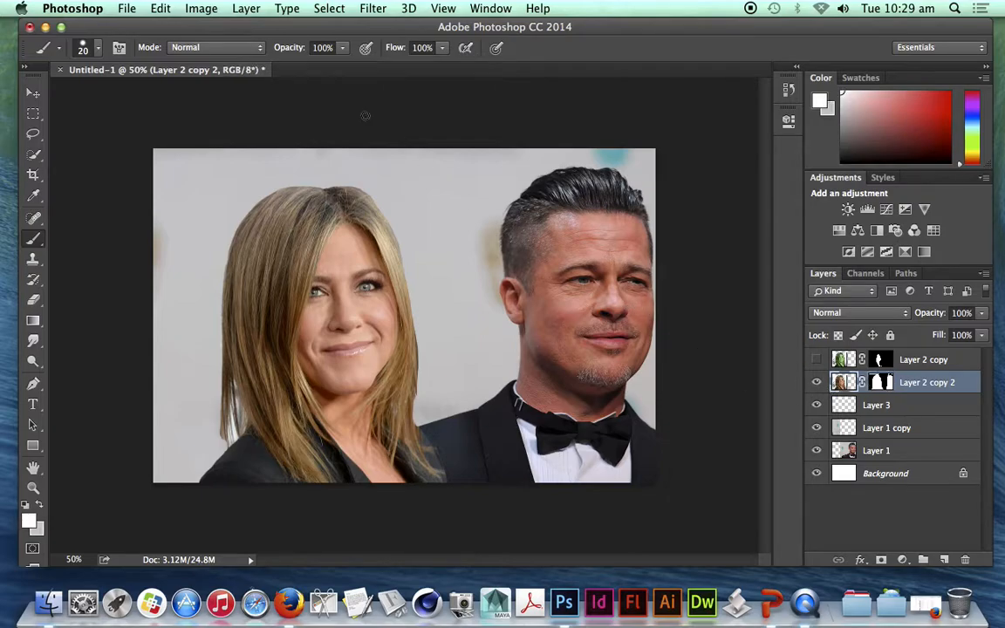
click(197, 9)
mouse_move(260, 53)
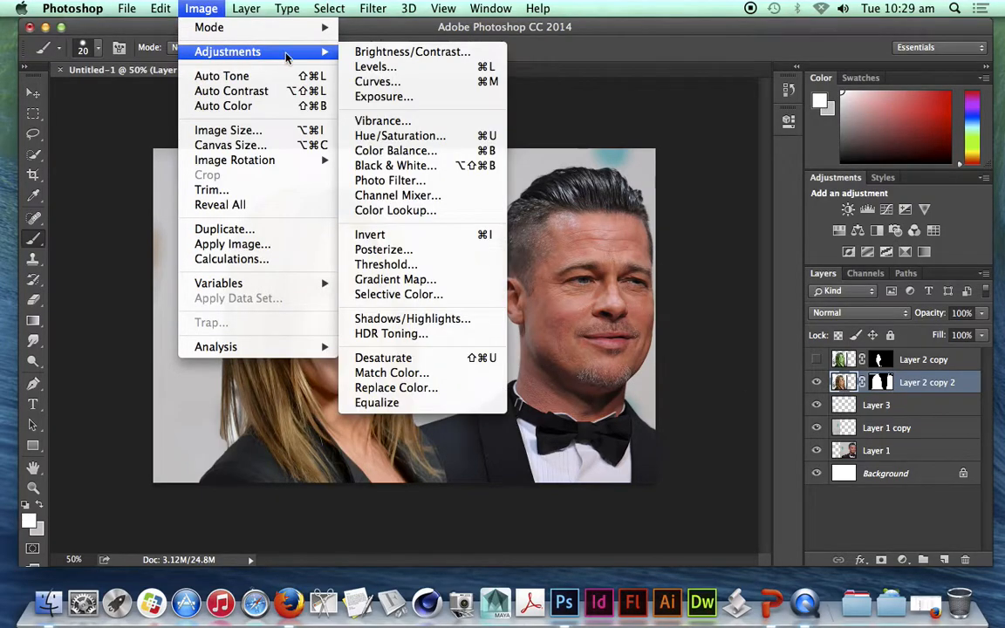
click(418, 68)
drag(708, 122, 817, 82)
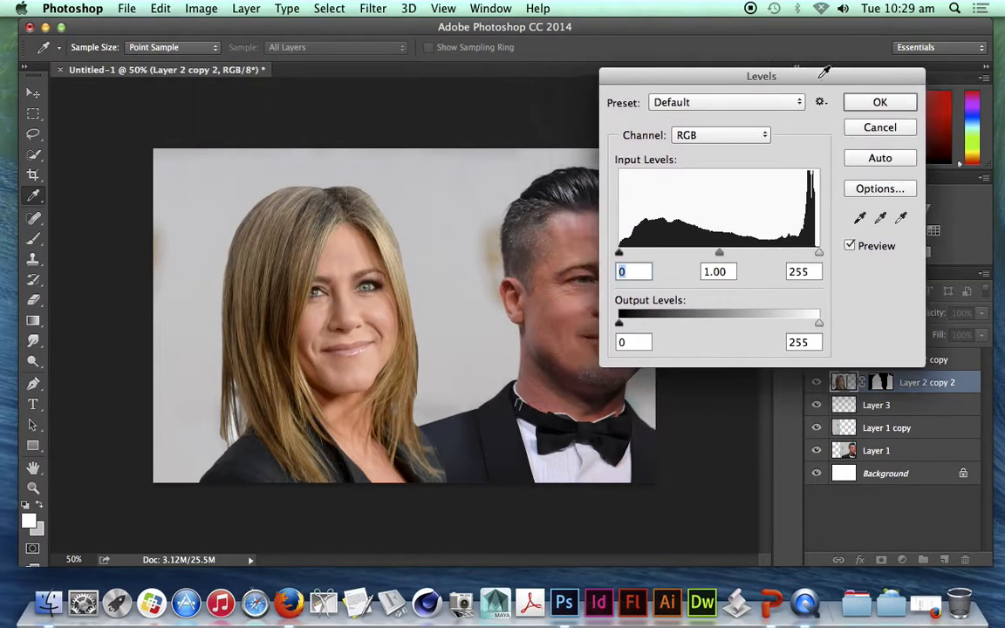
drag(619, 253, 648, 263)
mouse_move(738, 252)
mouse_down()
mouse_move(696, 255)
mouse_move(728, 255)
mouse_up()
drag(820, 258, 797, 254)
mouse_move(707, 253)
mouse_down()
mouse_move(743, 255)
mouse_move(716, 254)
mouse_up()
drag(647, 253, 642, 255)
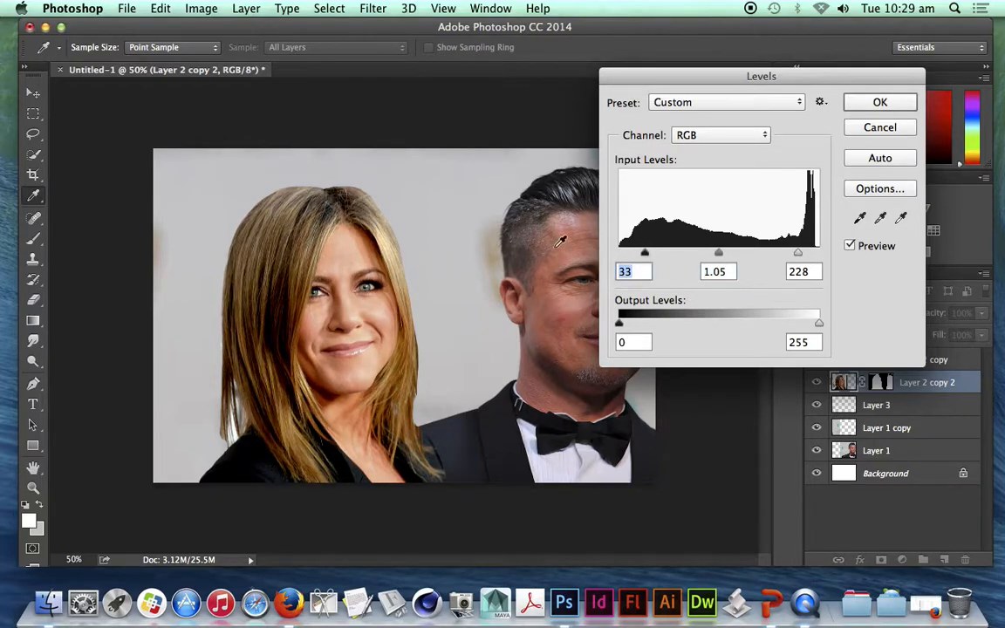
click(872, 128)
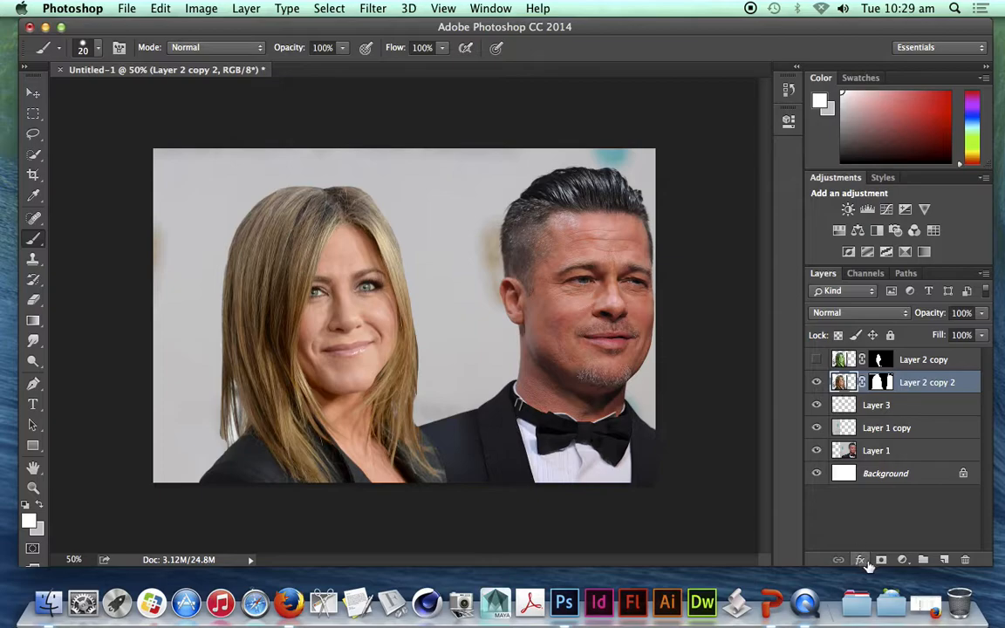
- Add a Levels adjustment layer above Layer 2 copy 2 and clip it to that layer
click(902, 560)
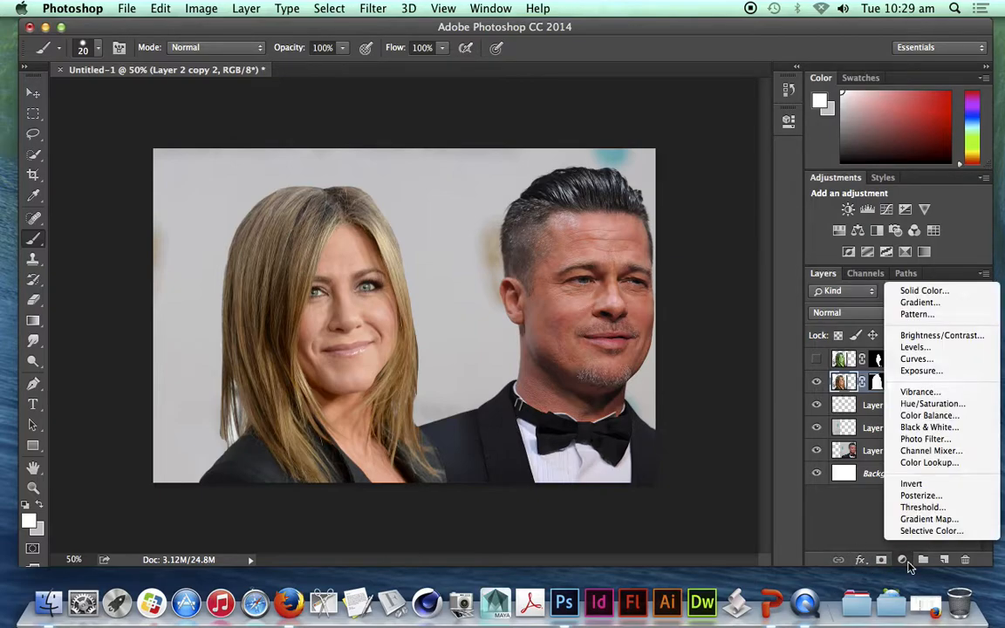
click(914, 348)
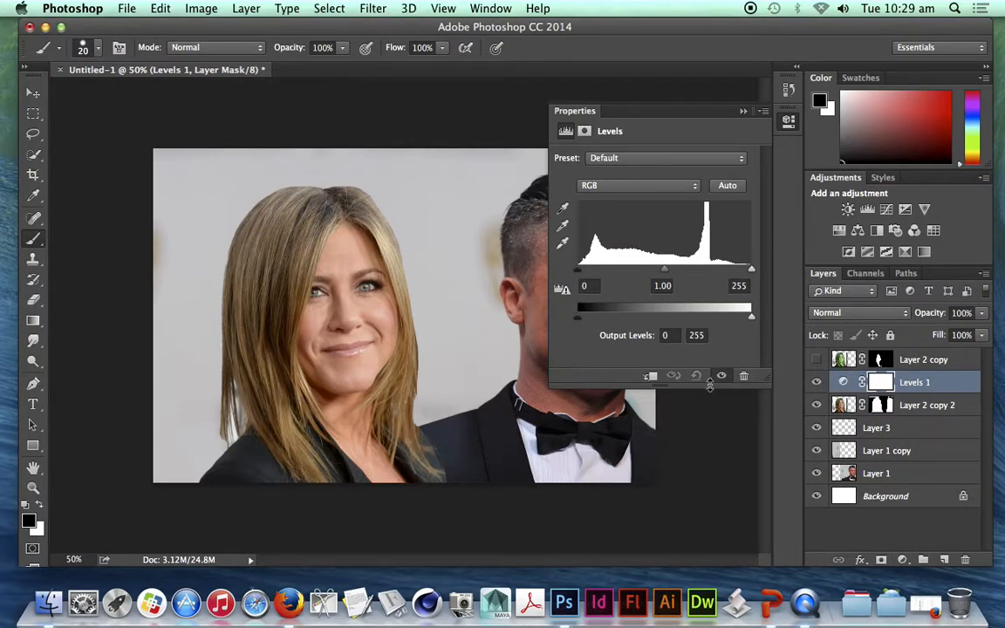
click(650, 377)
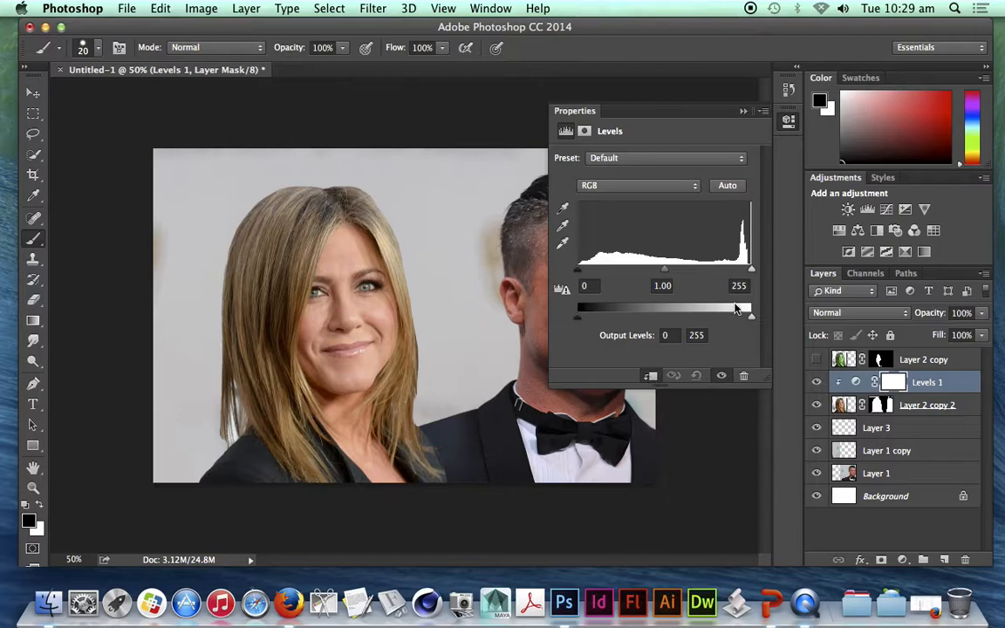
click(651, 377)
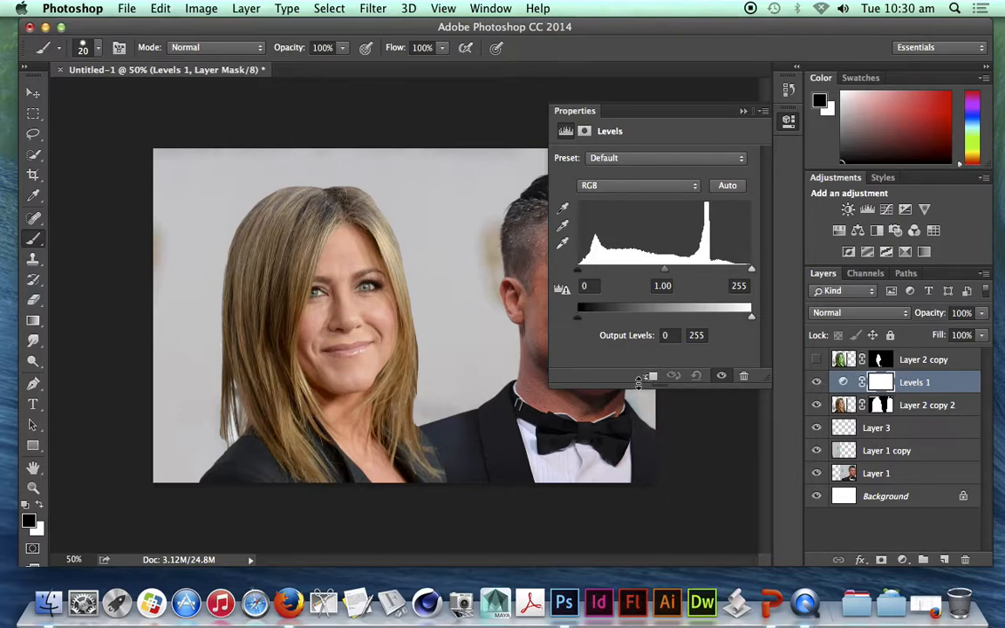
click(651, 377)
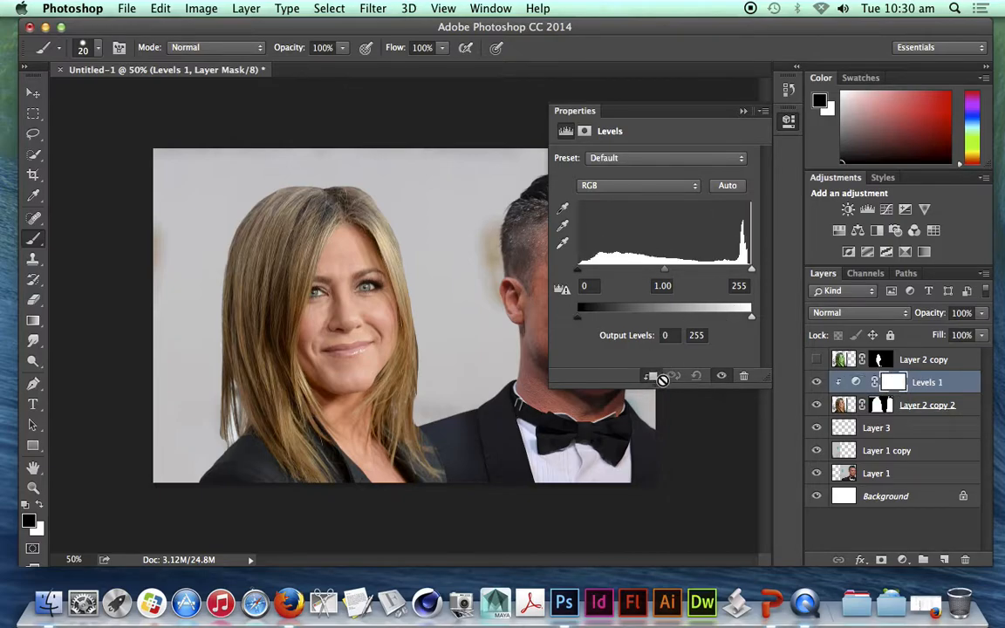
- Set the adjustment's RGB input levels to 18 for shadows, 0.73 for midtones and 231 for highlights
drag(754, 273, 737, 271)
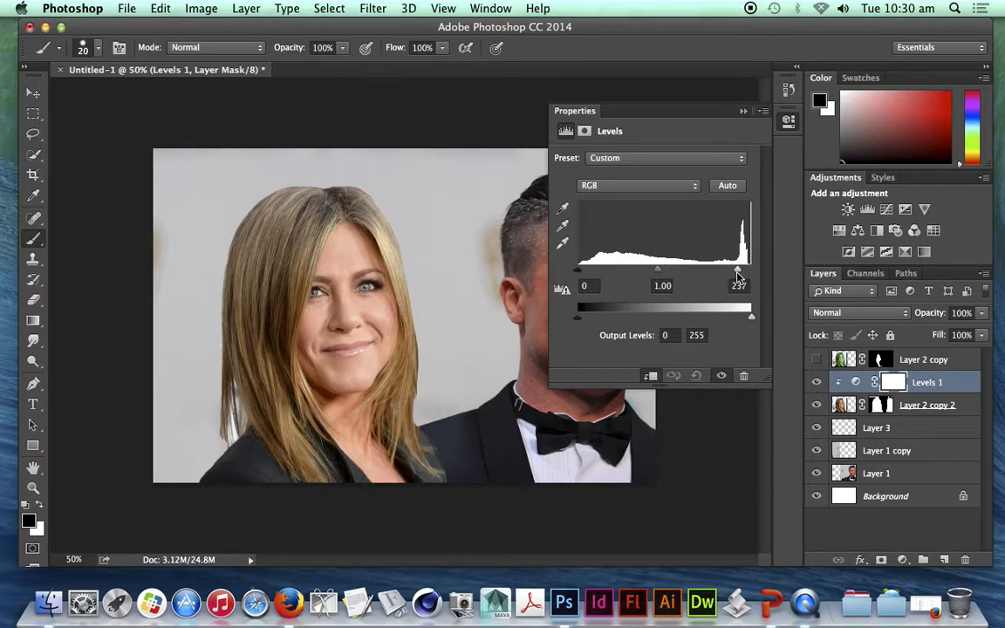
mouse_move(659, 272)
mouse_down()
mouse_move(646, 275)
mouse_move(672, 275)
mouse_up()
drag(582, 272, 588, 273)
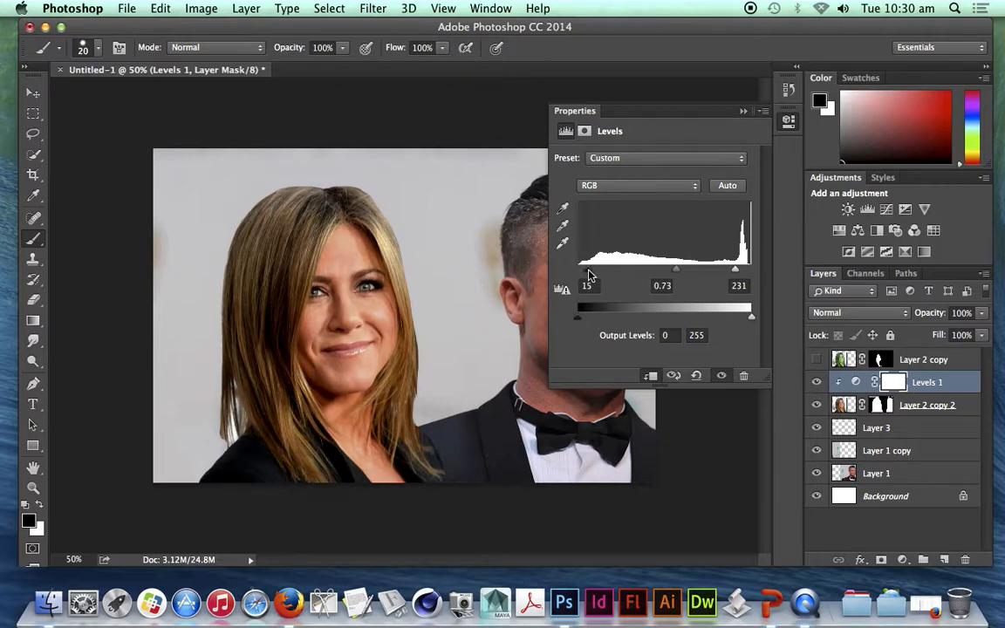
- Lower the Red channel's highlight input level and set the Blue channel's to 231, closing the Levels properties when done
click(636, 187)
click(635, 198)
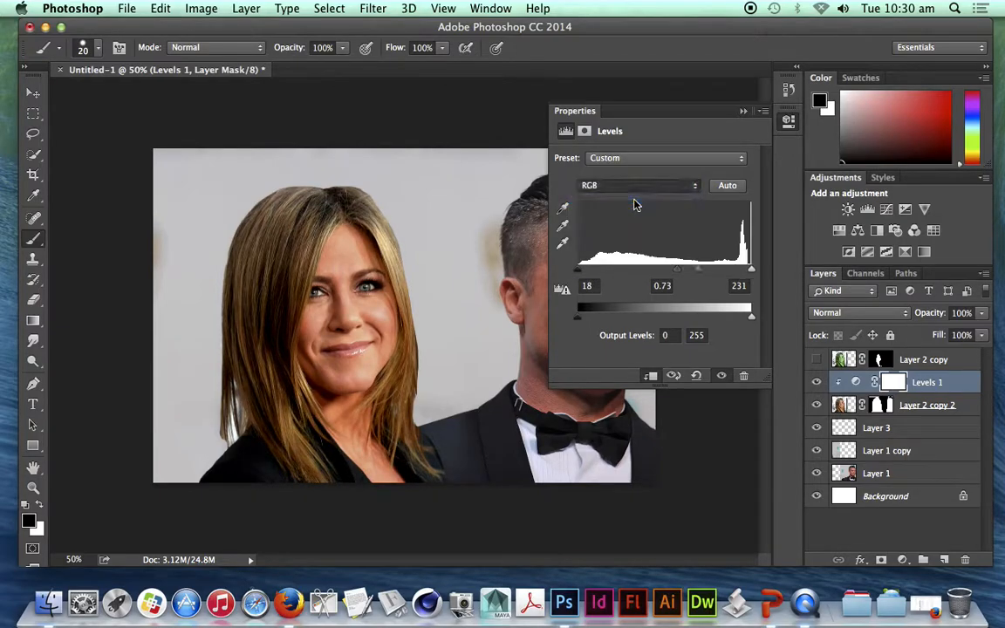
mouse_move(753, 276)
mouse_down()
mouse_move(697, 273)
mouse_move(761, 271)
mouse_move(735, 273)
mouse_up()
click(673, 186)
click(650, 198)
click(681, 187)
click(672, 200)
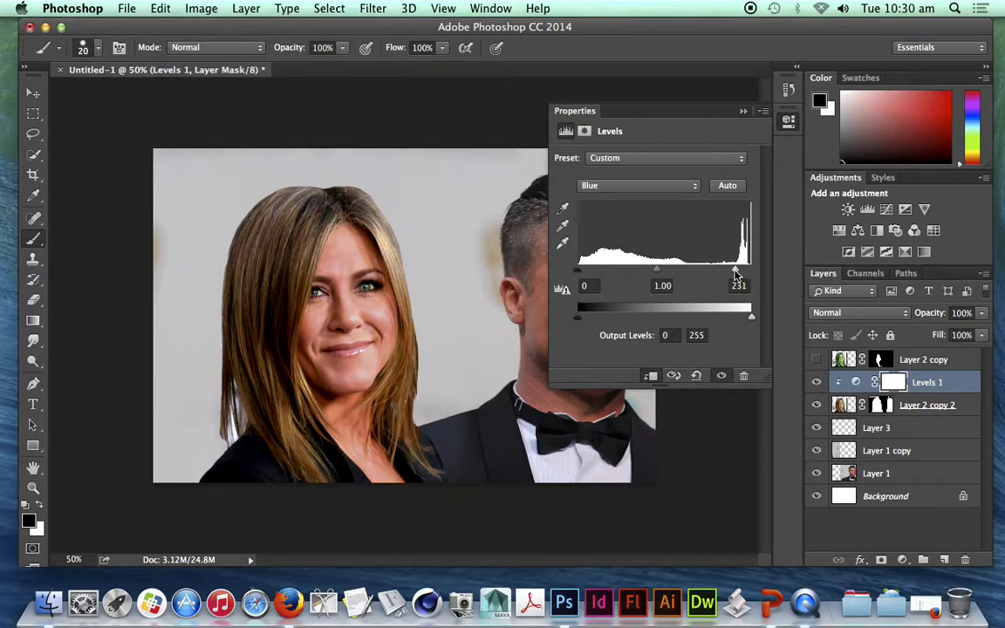
drag(601, 110, 623, 109)
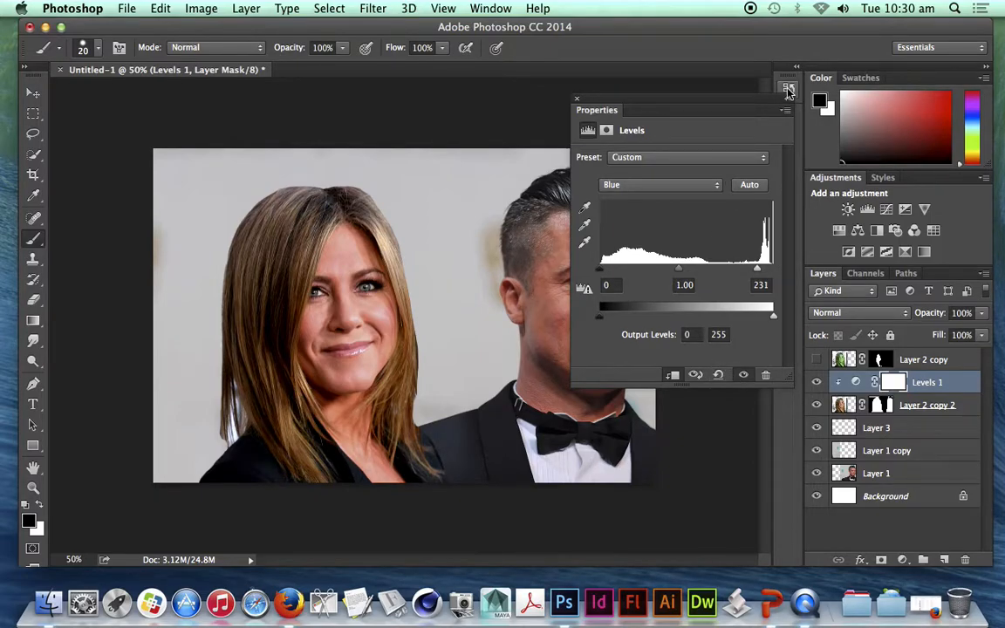
click(576, 99)
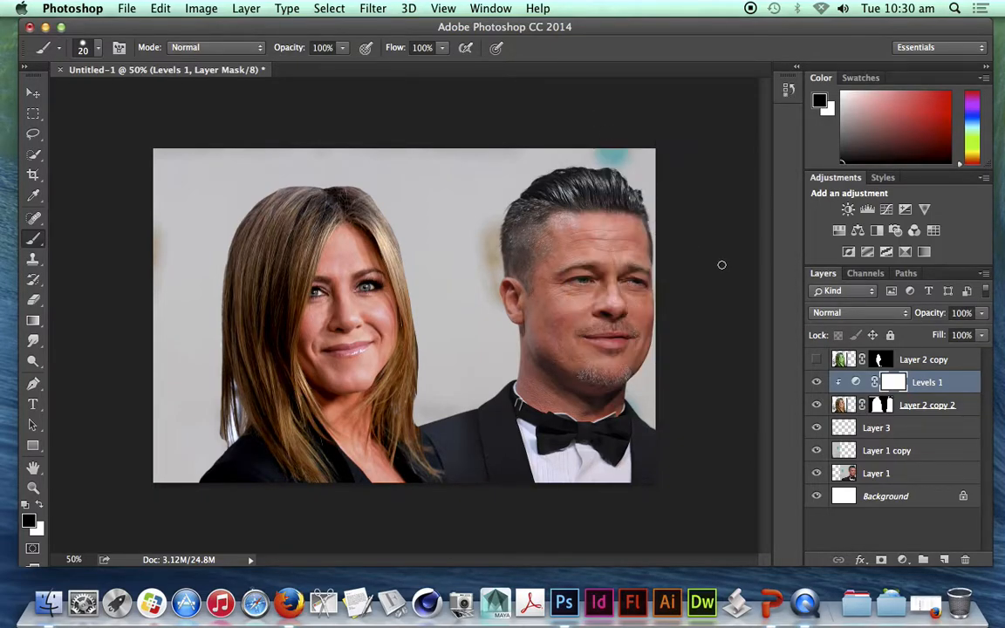